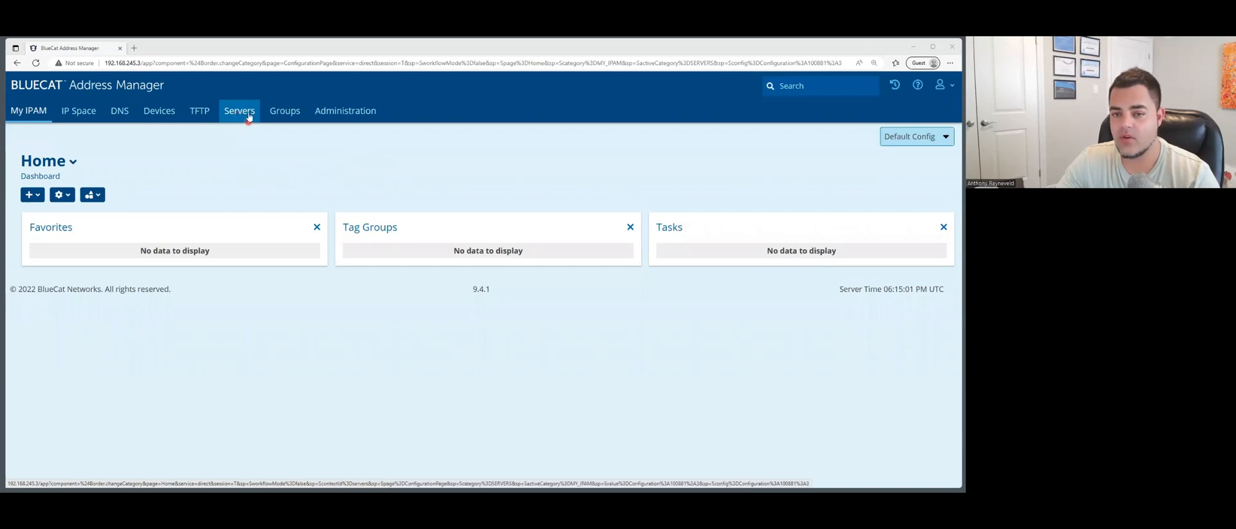
- View the server list of Default Config and the IPv4 blocks in its IP space
{"action": "left_click", "coordinate": [244, 114]}
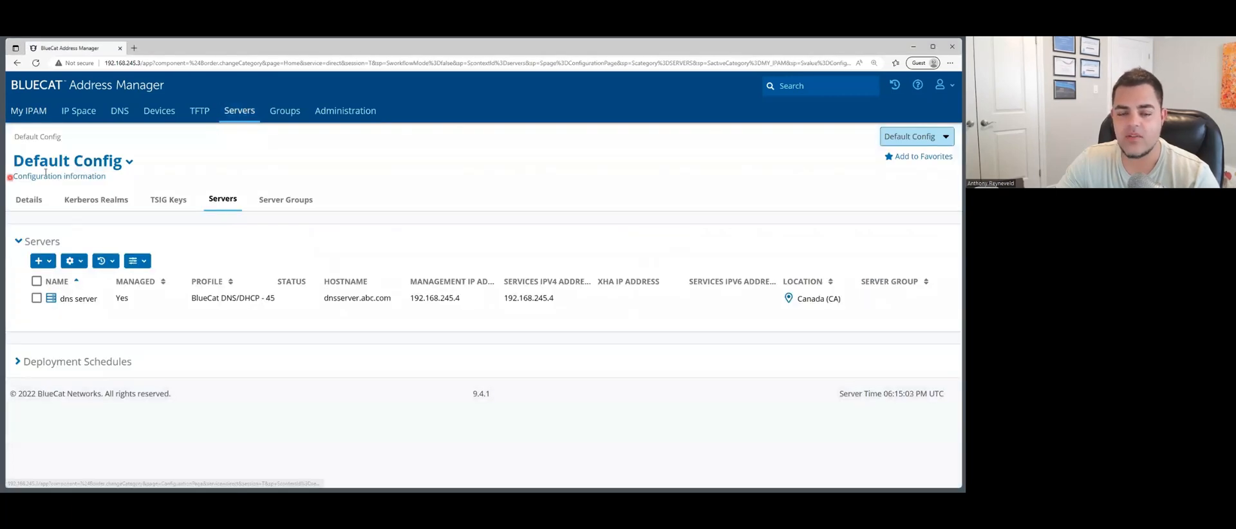
{"action": "left_click", "coordinate": [116, 242]}
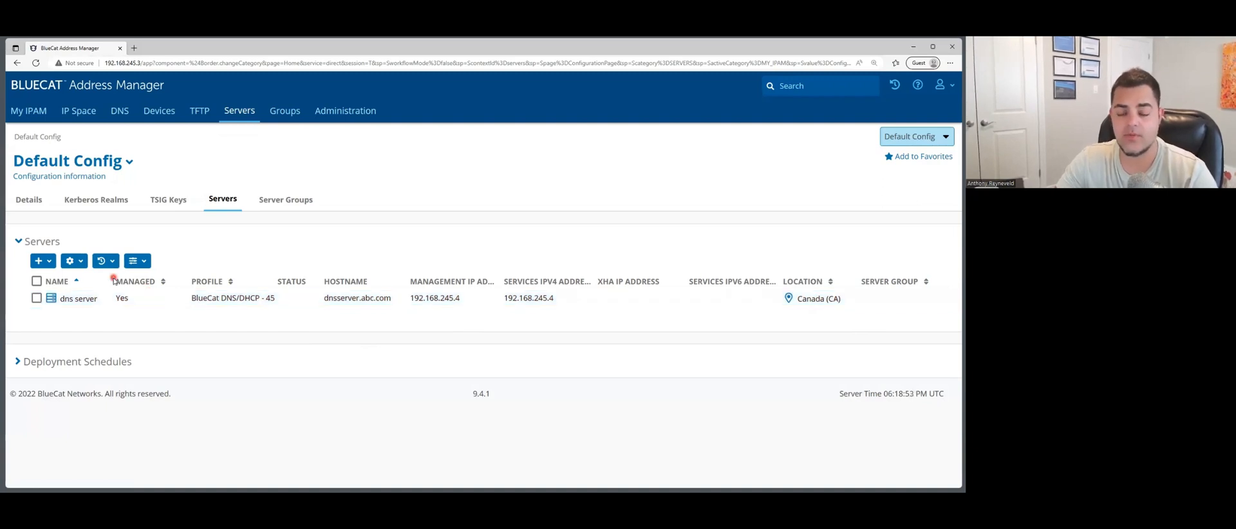
{"action": "left_click", "coordinate": [74, 114]}
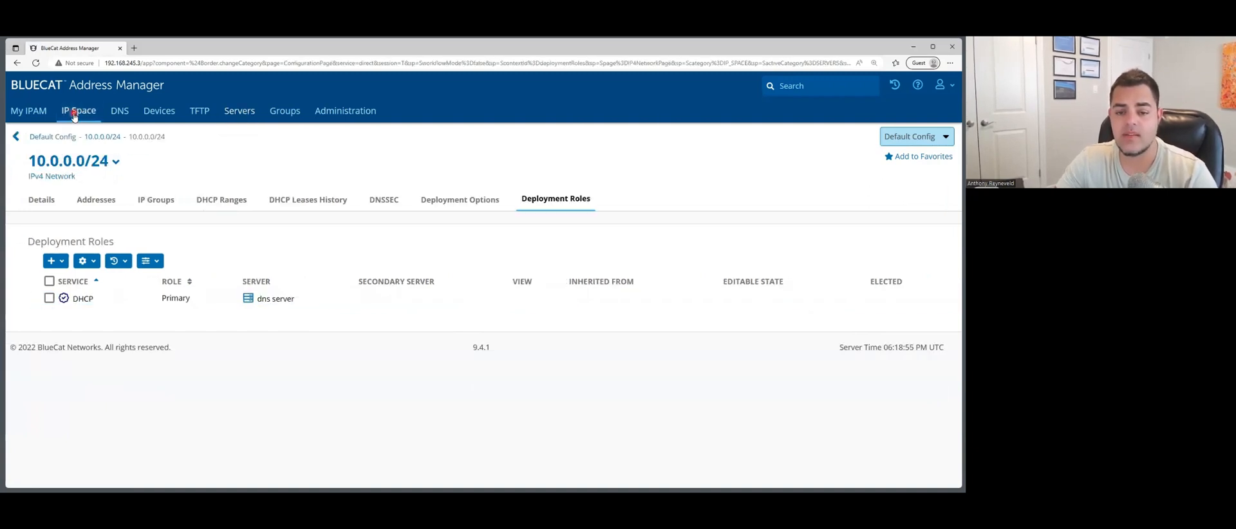
{"action": "left_click", "coordinate": [74, 113]}
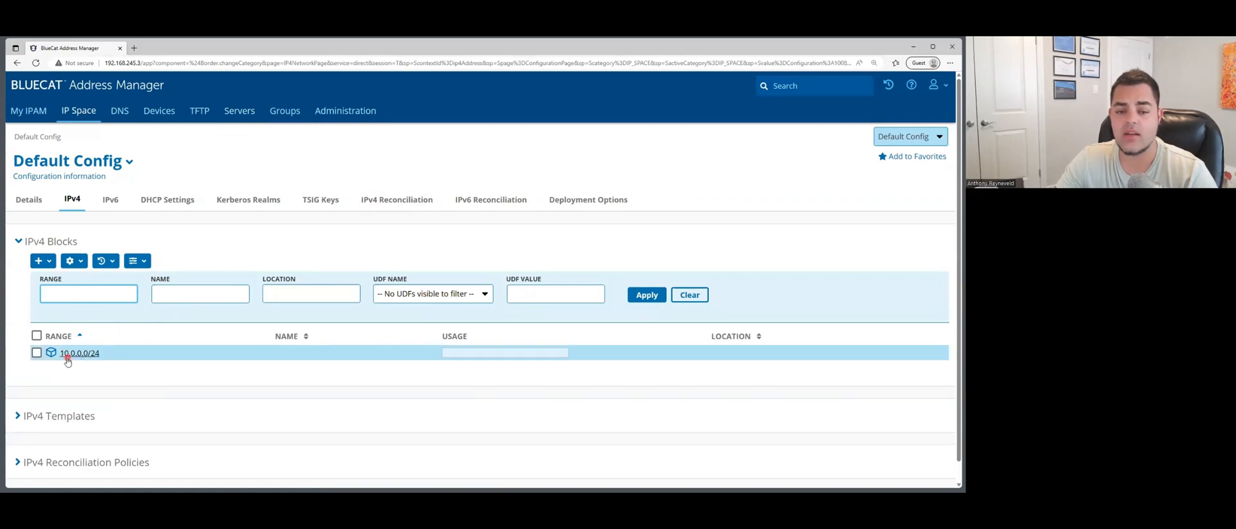
- Fill in a new IPv4 block with the CIDR block 10.0.0.0/24 and cancel the form without adding it
{"action": "left_click", "coordinate": [39, 261]}
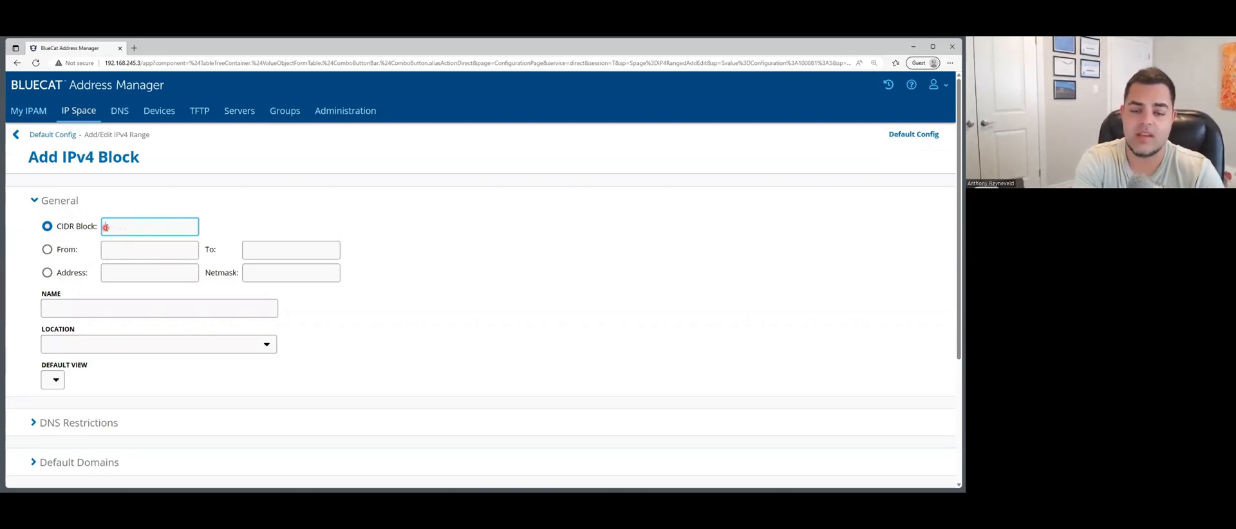
{"action": "type", "text": "10.0.0."}
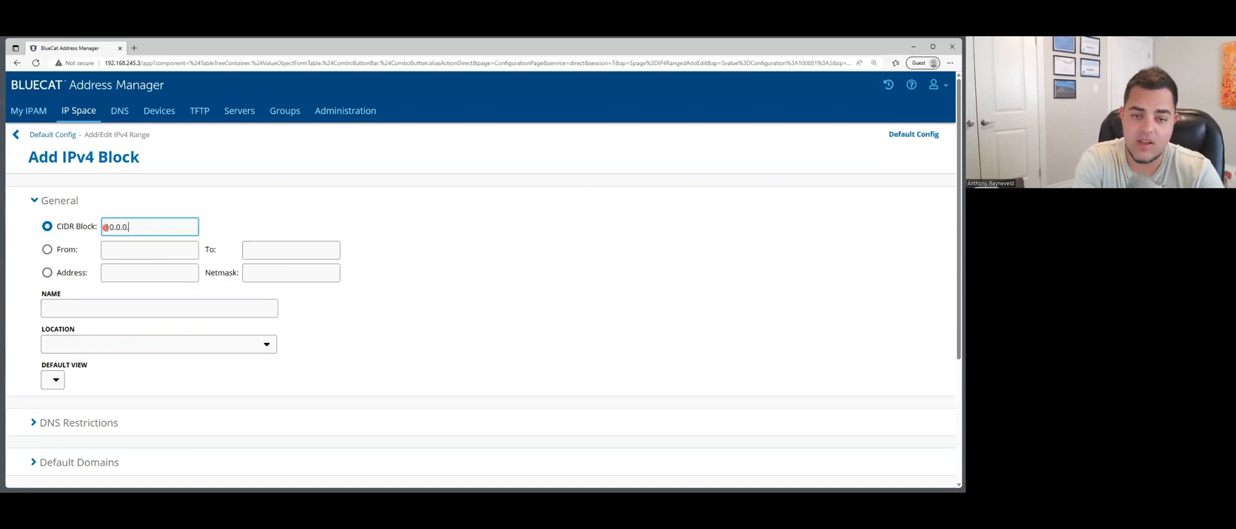
{"action": "type", "text": "0/24"}
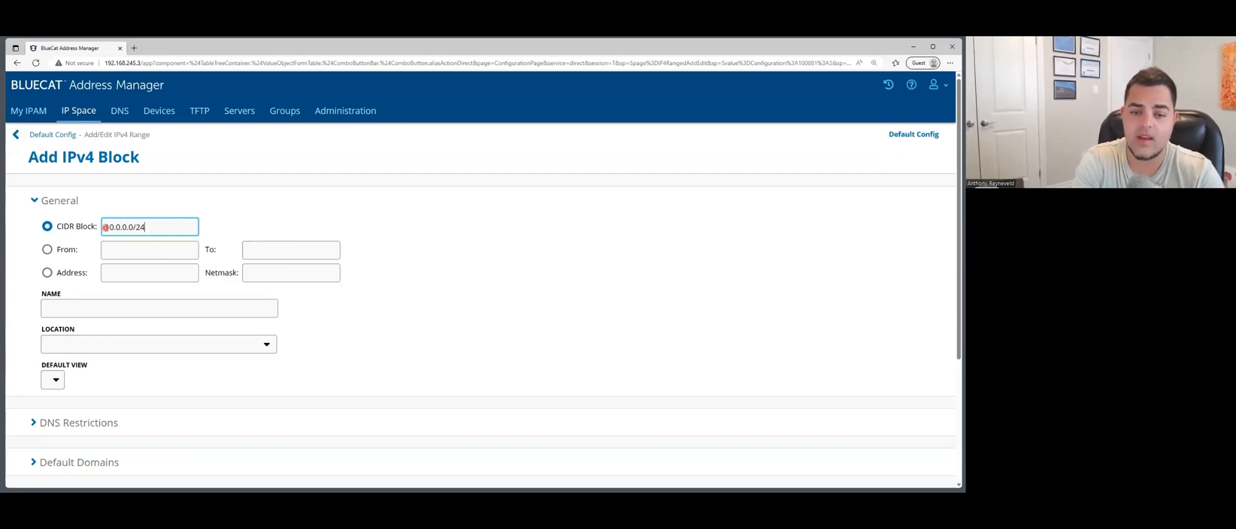
{"action": "scroll", "coordinate": [332, 389], "scroll_direction": "down", "scroll_amount": 3}
{"action": "left_click", "coordinate": [165, 438]}
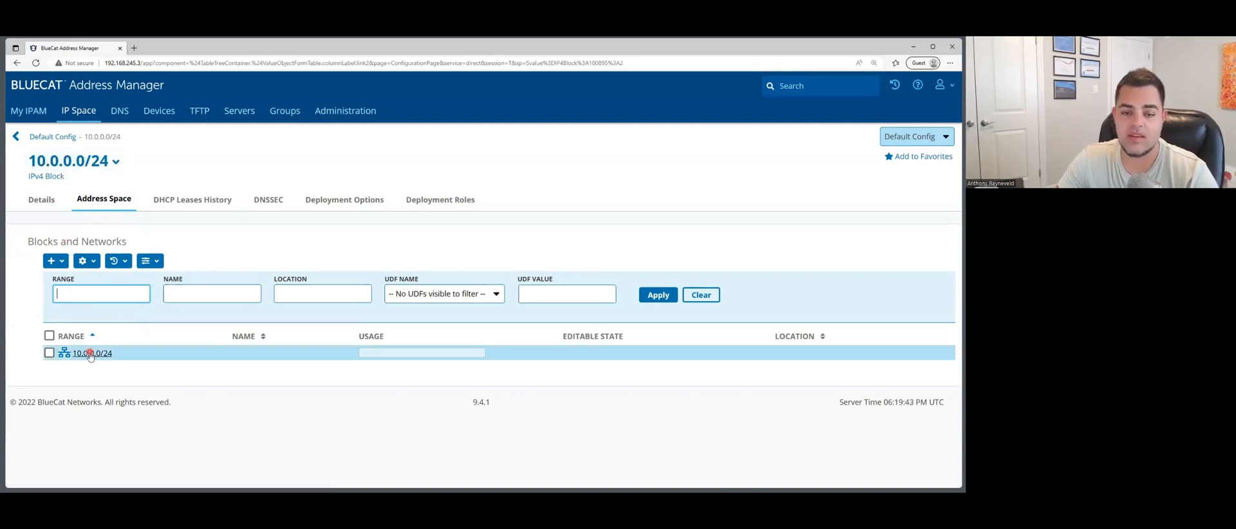
- Start a new IPv4 network inside the 10.0.0.0/24 block and set its CIDR block to 10.0.0.0/24
{"action": "left_click", "coordinate": [62, 261]}
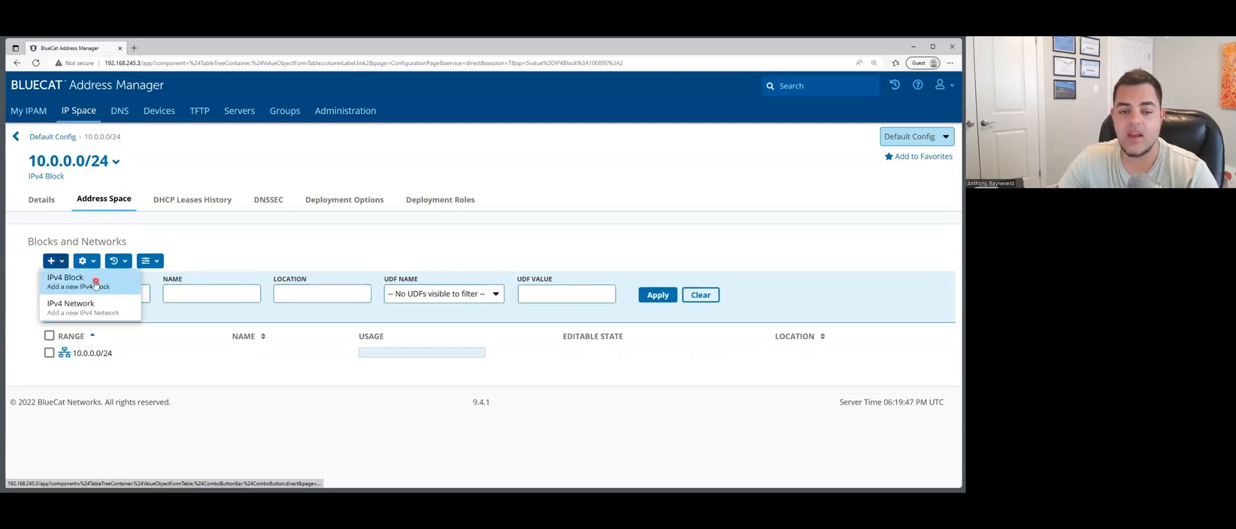
{"action": "left_click", "coordinate": [99, 313]}
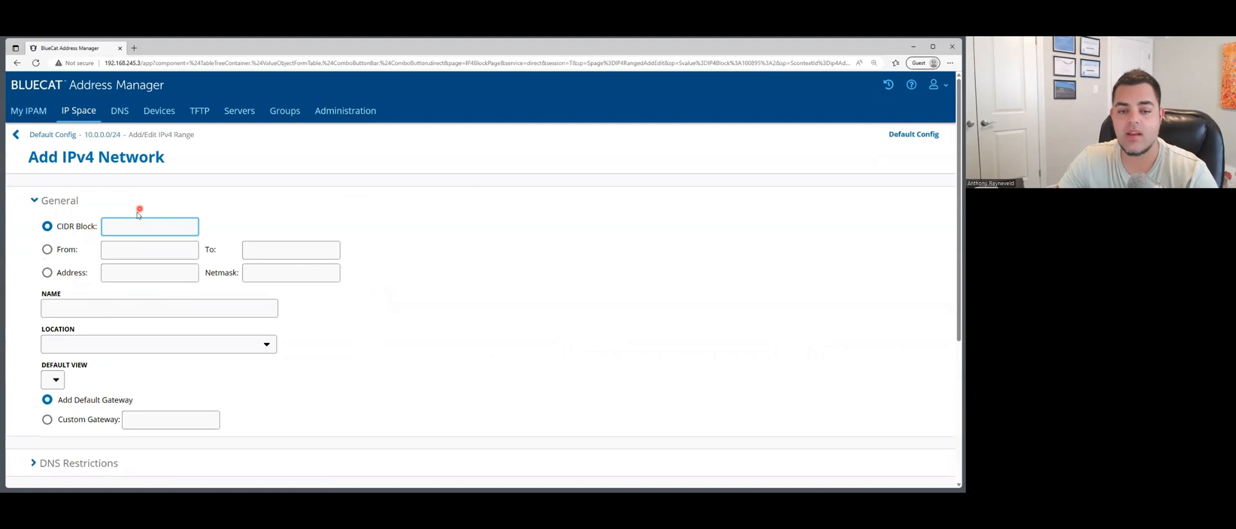
{"action": "scroll", "coordinate": [138, 206], "scroll_direction": "down", "scroll_amount": 1}
{"action": "type", "text": "10."}
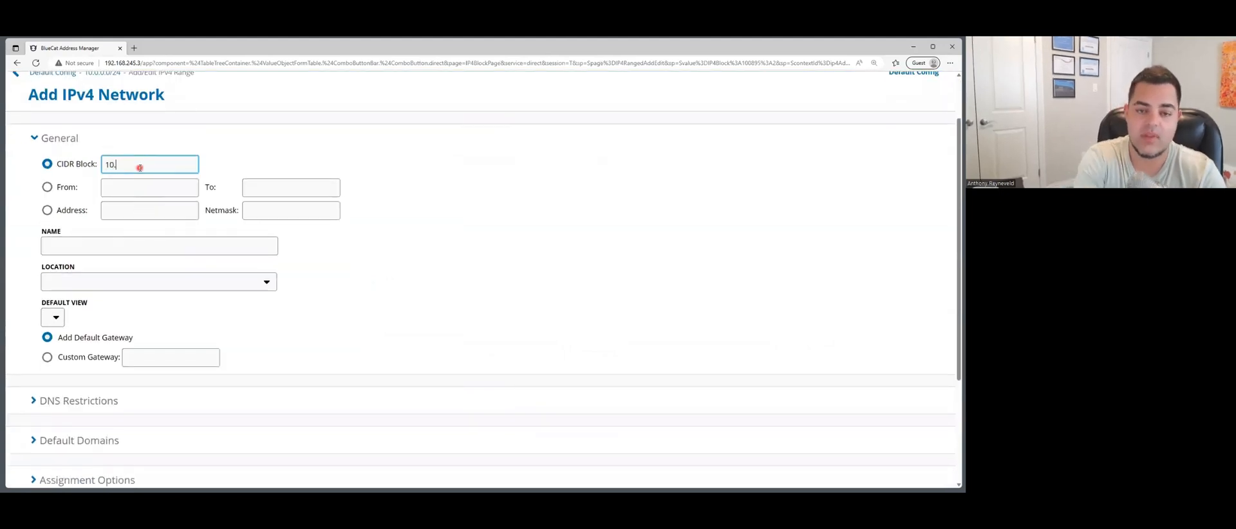
{"action": "type", "text": "0.0.0/24"}
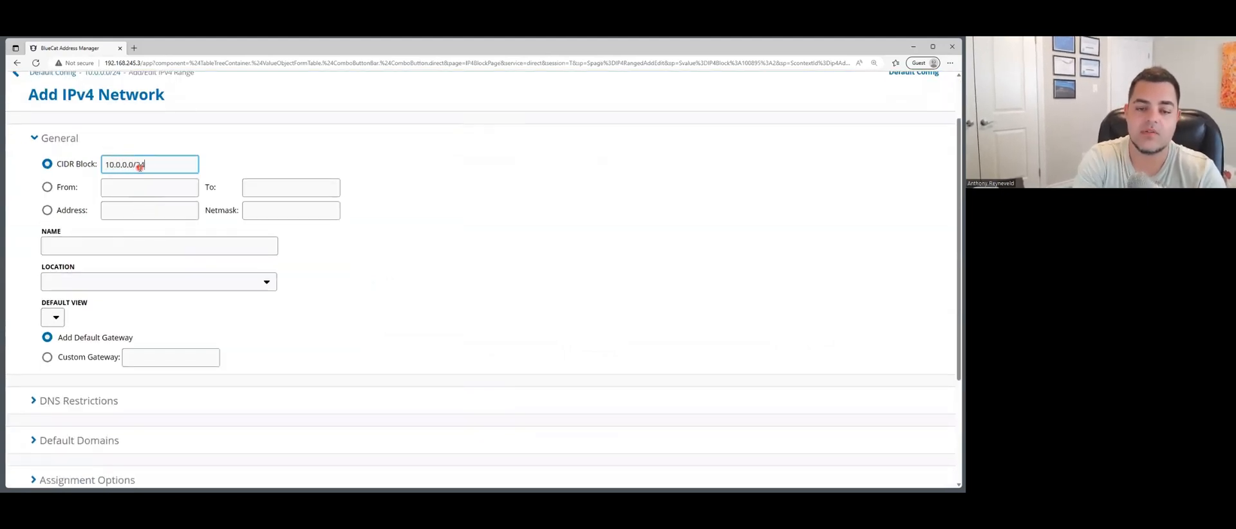
{"action": "scroll", "coordinate": [122, 161], "scroll_direction": "down", "scroll_amount": 2}
{"action": "scroll", "coordinate": [122, 201], "scroll_direction": "up", "scroll_amount": 2}
{"action": "scroll", "coordinate": [122, 201], "scroll_direction": "up", "scroll_amount": 1}
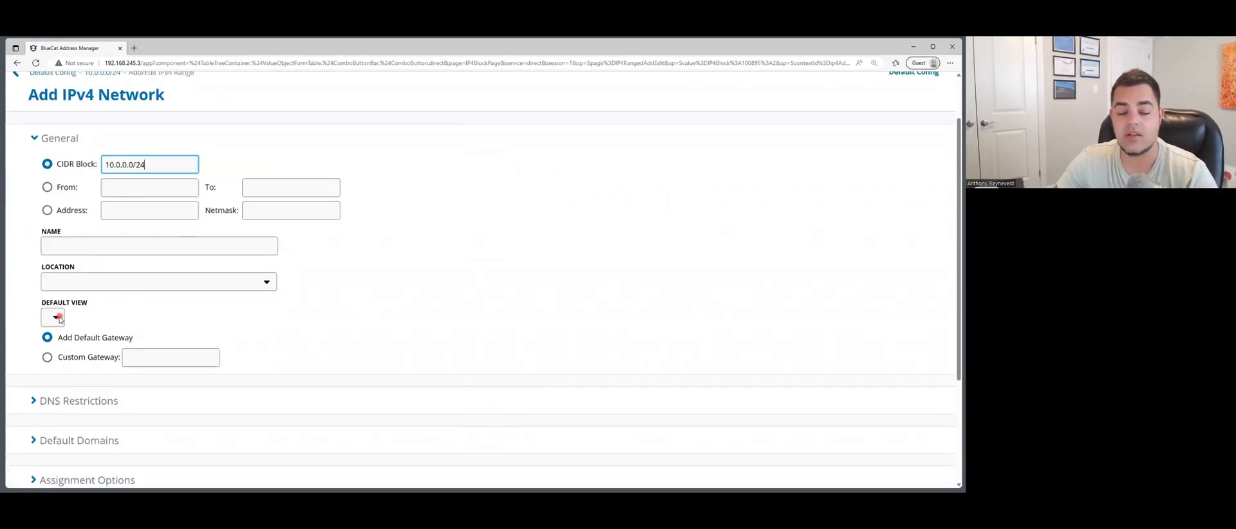
- Review the gateway options and DHCP alert settings of the new IPv4 network form and cancel it
{"action": "scroll", "coordinate": [64, 319], "scroll_direction": "down", "scroll_amount": 2}
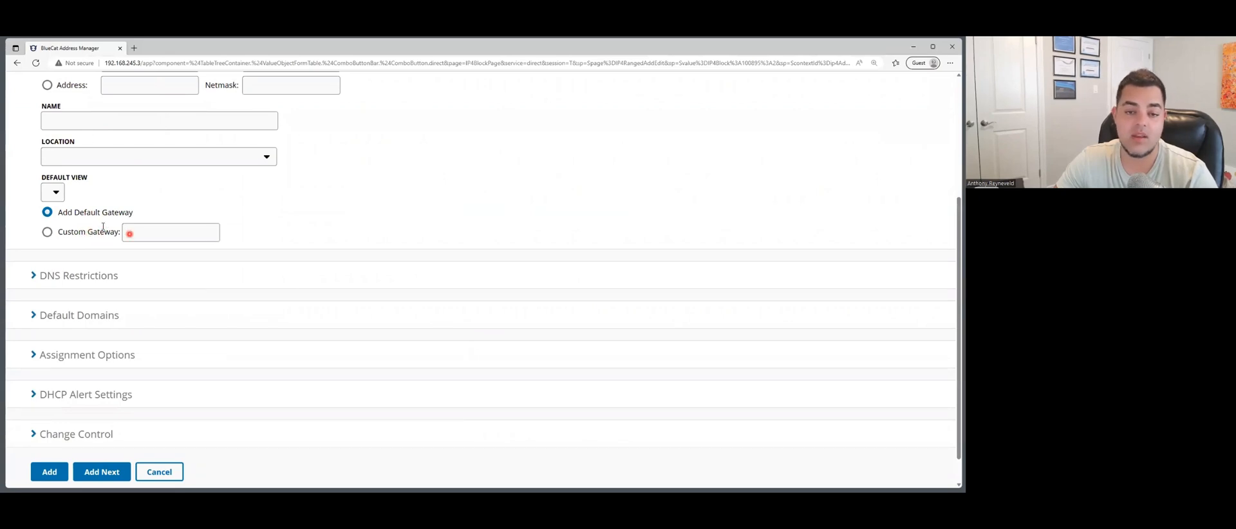
{"action": "scroll", "coordinate": [129, 290], "scroll_direction": "down", "scroll_amount": 1}
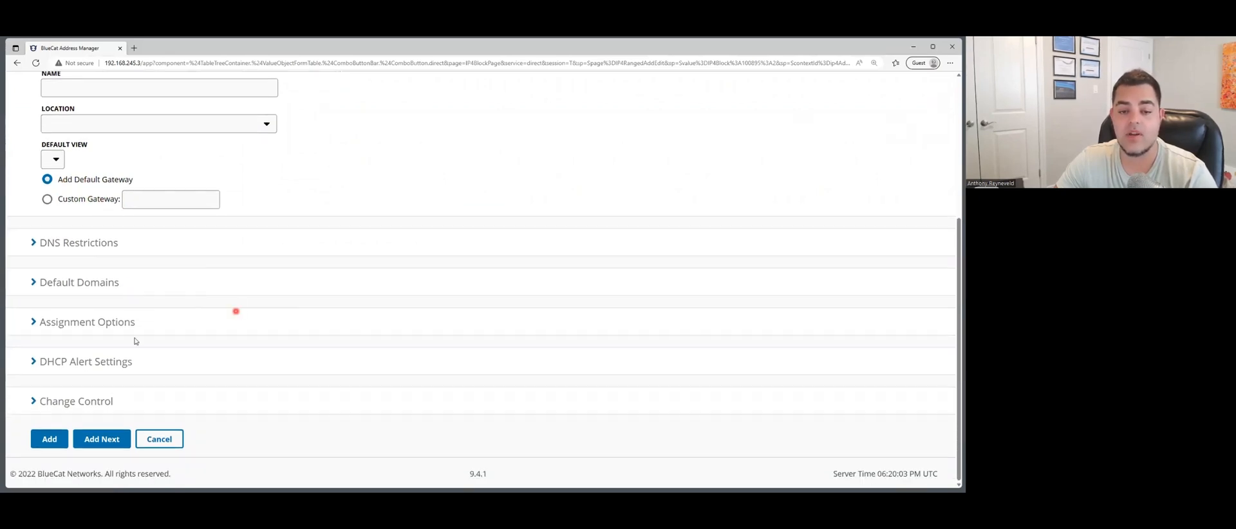
{"action": "left_click", "coordinate": [35, 365]}
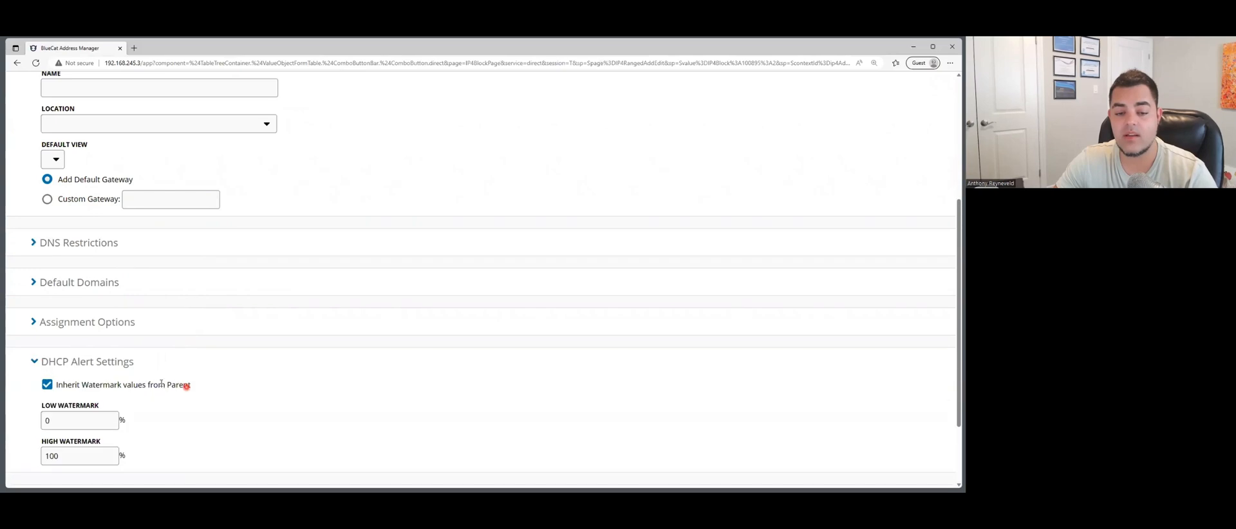
{"action": "scroll", "coordinate": [174, 380], "scroll_direction": "down", "scroll_amount": 2}
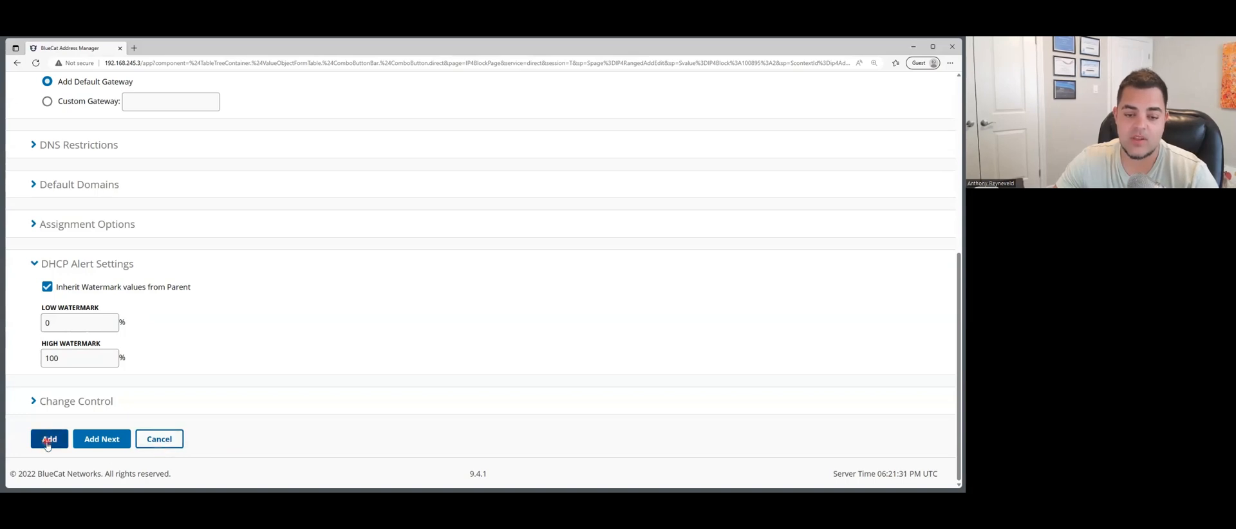
{"action": "left_click", "coordinate": [161, 439]}
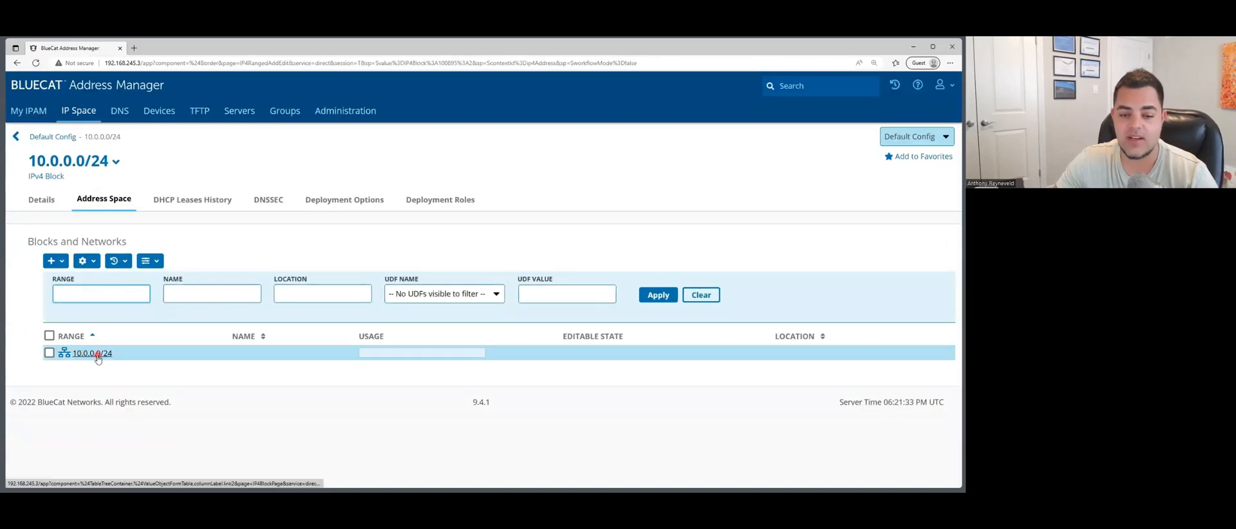
- Open the existing 10.0.0.0/24 network and examine its address list and DHCP ranges
{"action": "left_click", "coordinate": [96, 354]}
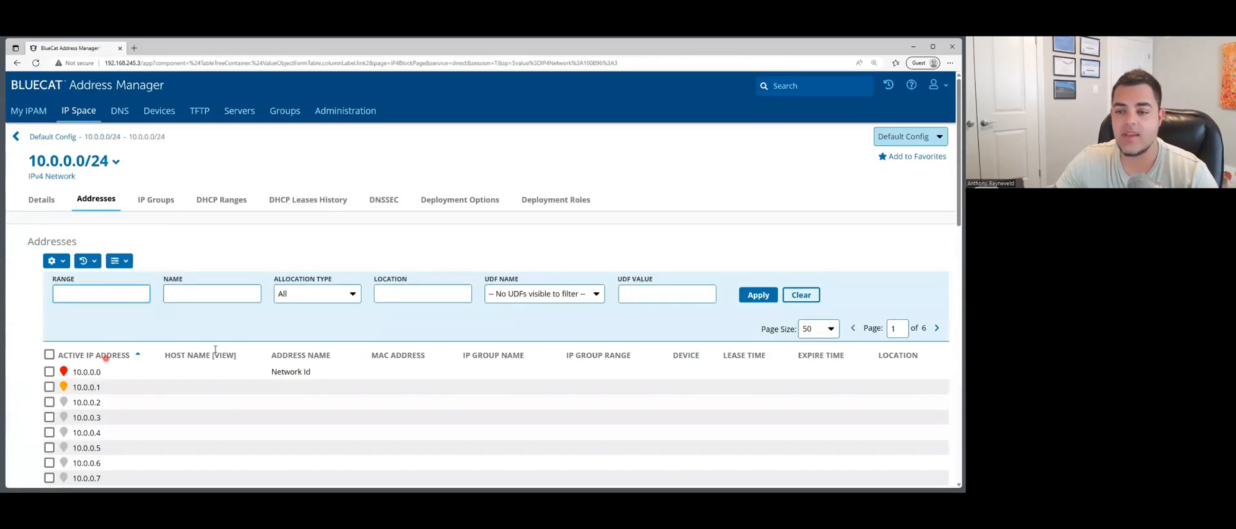
{"action": "scroll", "coordinate": [173, 302], "scroll_direction": "down", "scroll_amount": 4}
{"action": "scroll", "coordinate": [173, 309], "scroll_direction": "up", "scroll_amount": 4}
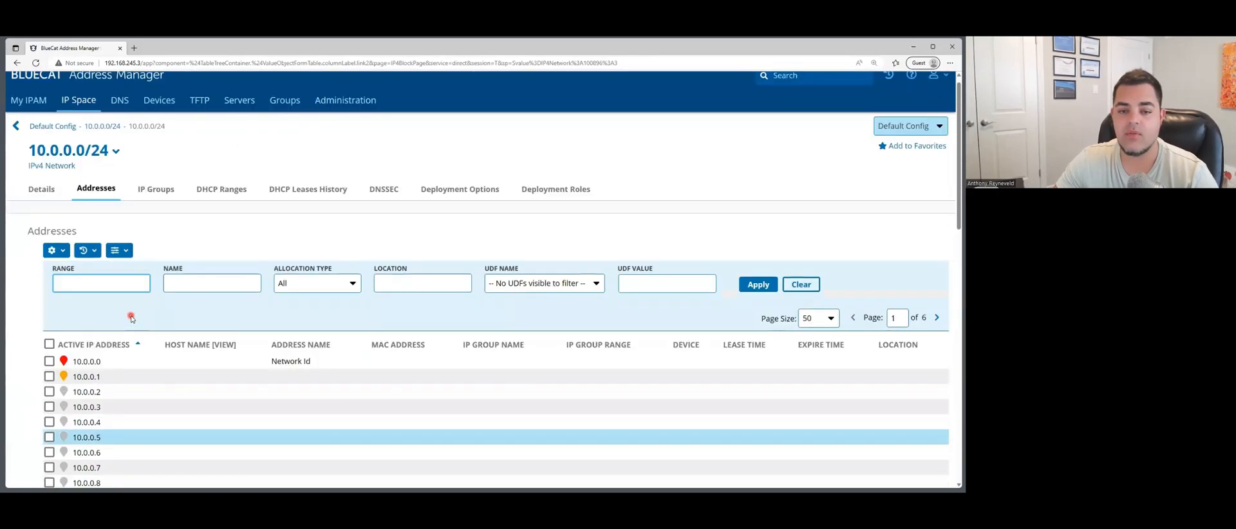
{"action": "left_click", "coordinate": [226, 190]}
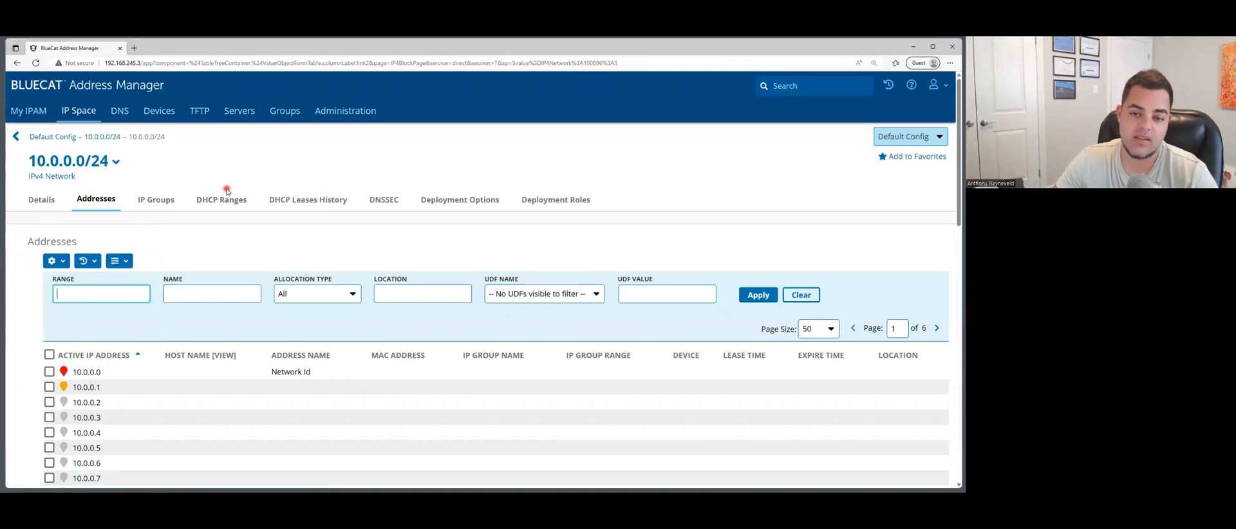
{"action": "left_click", "coordinate": [237, 202]}
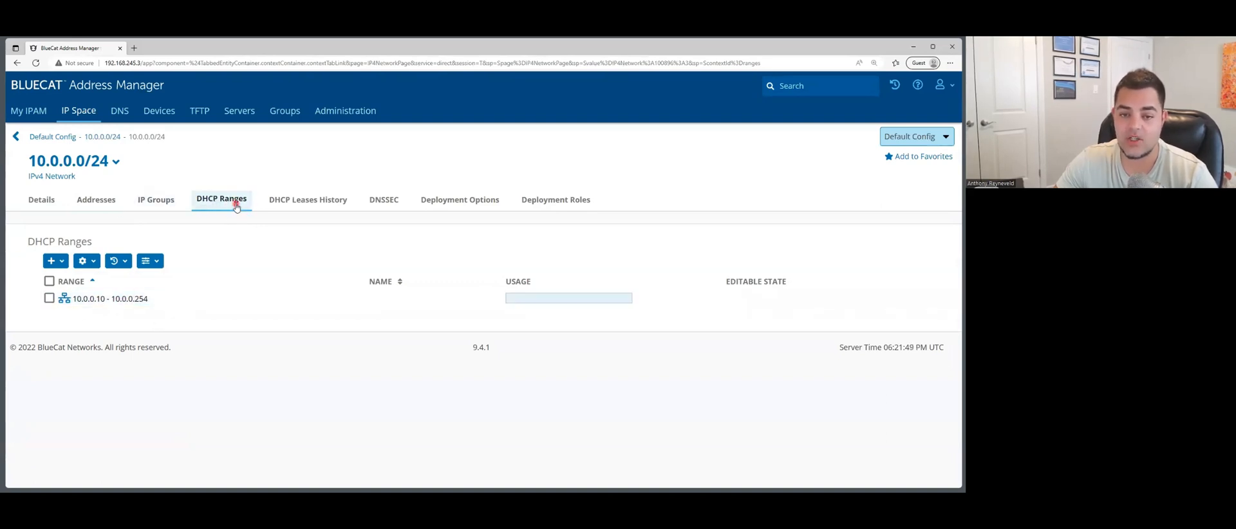
{"action": "left_click", "coordinate": [96, 199]}
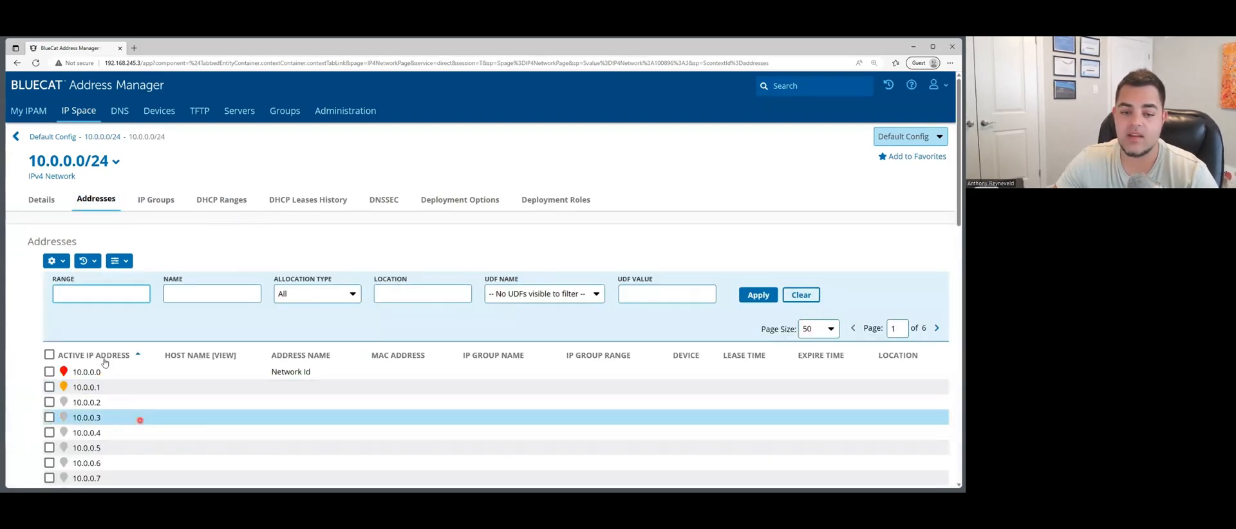
{"action": "scroll", "coordinate": [181, 362], "scroll_direction": "down", "scroll_amount": 2}
{"action": "scroll", "coordinate": [181, 362], "scroll_direction": "up", "scroll_amount": 2}
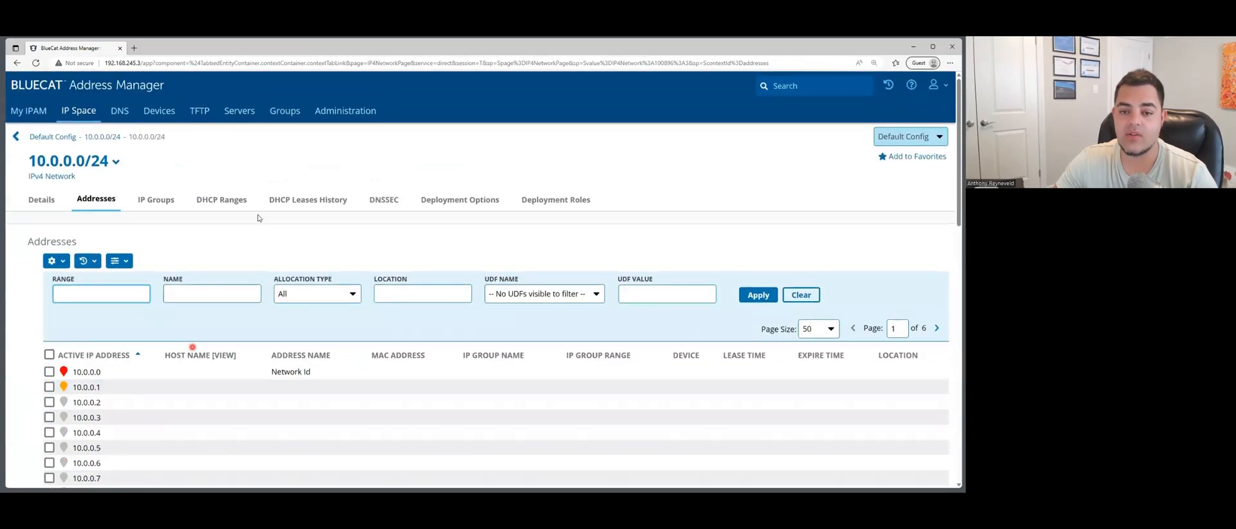
- Look through the options for adding an IPv4 DHCP range to the 10.0.0.0/24 network and cancel the form
{"action": "left_click", "coordinate": [230, 202]}
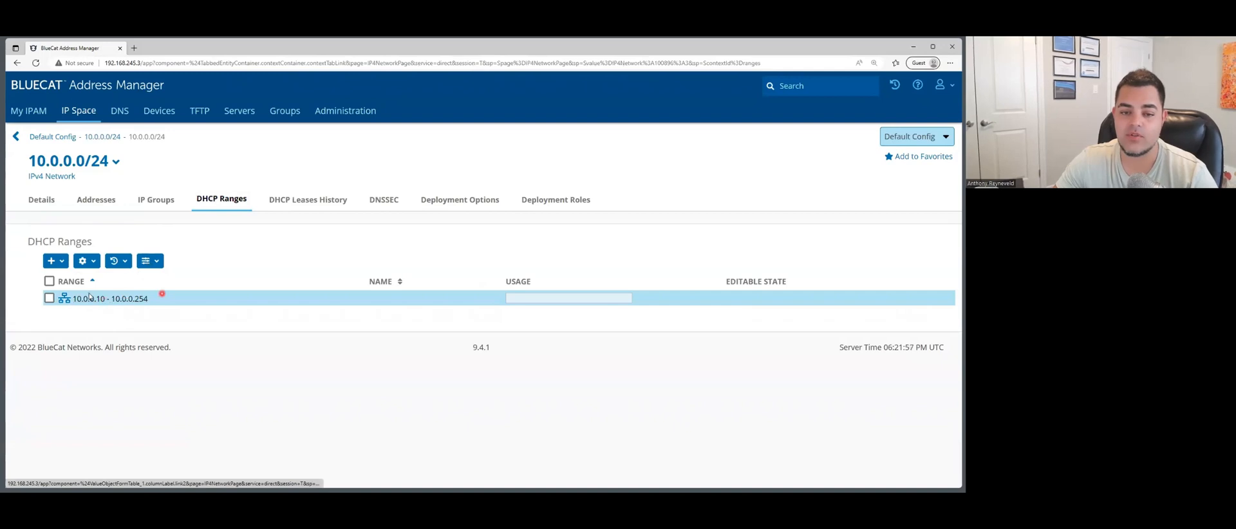
{"action": "left_click", "coordinate": [52, 261]}
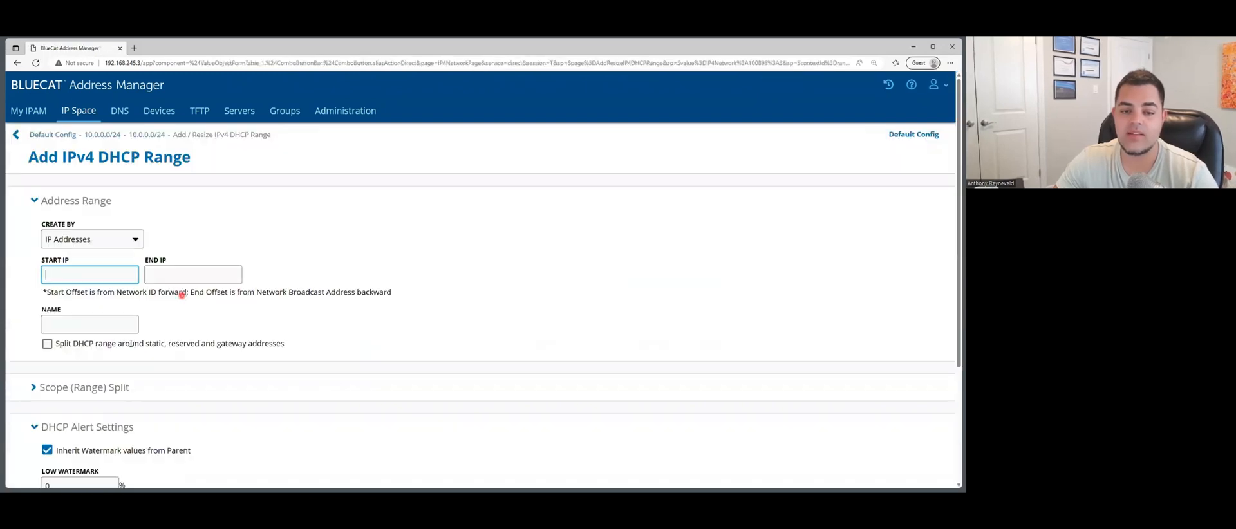
{"action": "scroll", "coordinate": [106, 254], "scroll_direction": "down", "scroll_amount": 1}
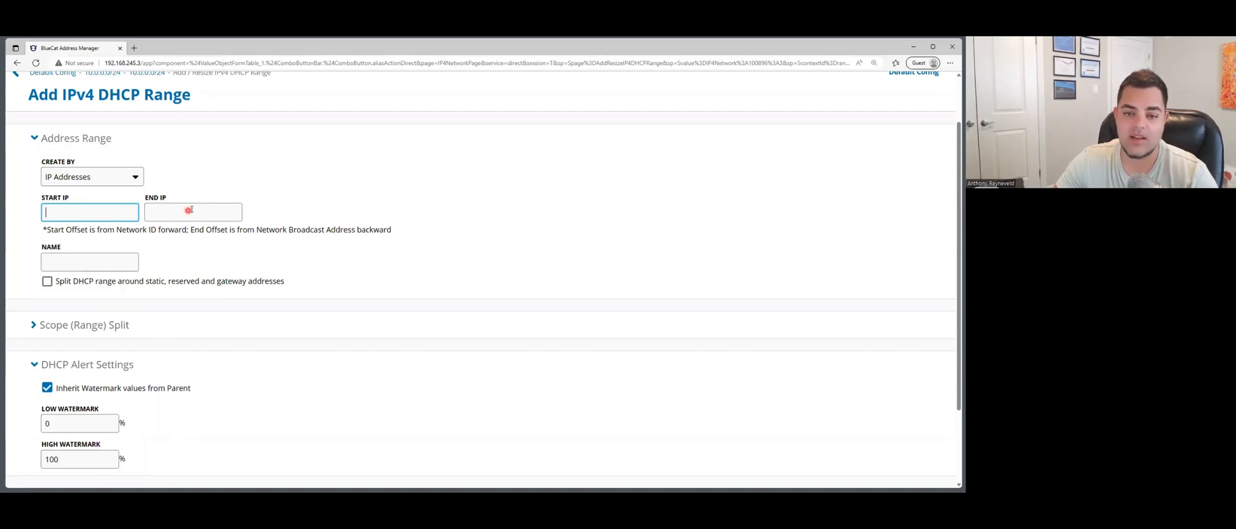
{"action": "scroll", "coordinate": [191, 210], "scroll_direction": "down", "scroll_amount": 1}
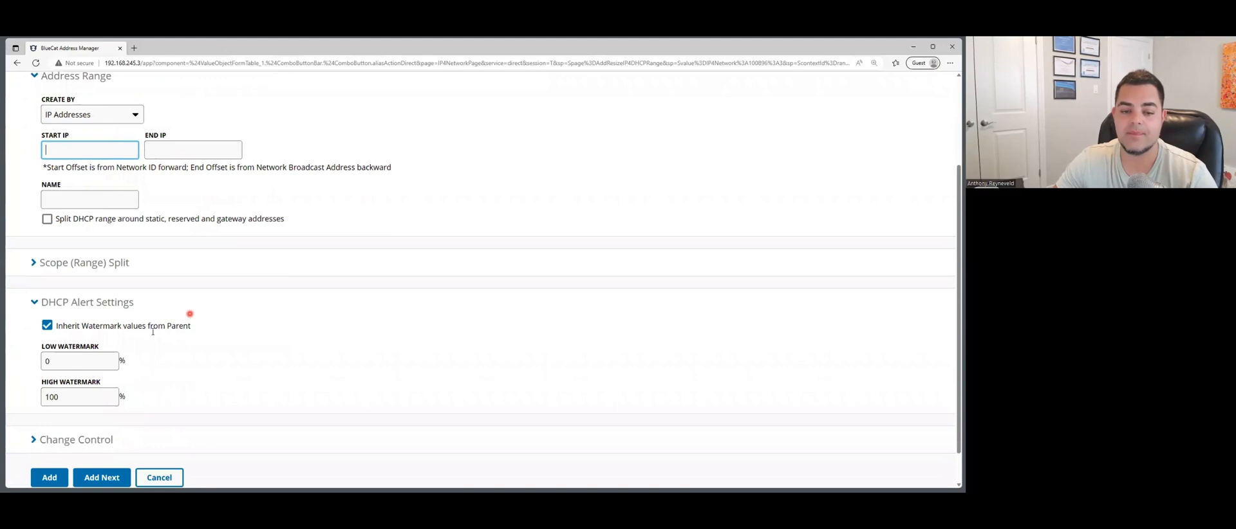
{"action": "scroll", "coordinate": [152, 331], "scroll_direction": "down", "scroll_amount": 1}
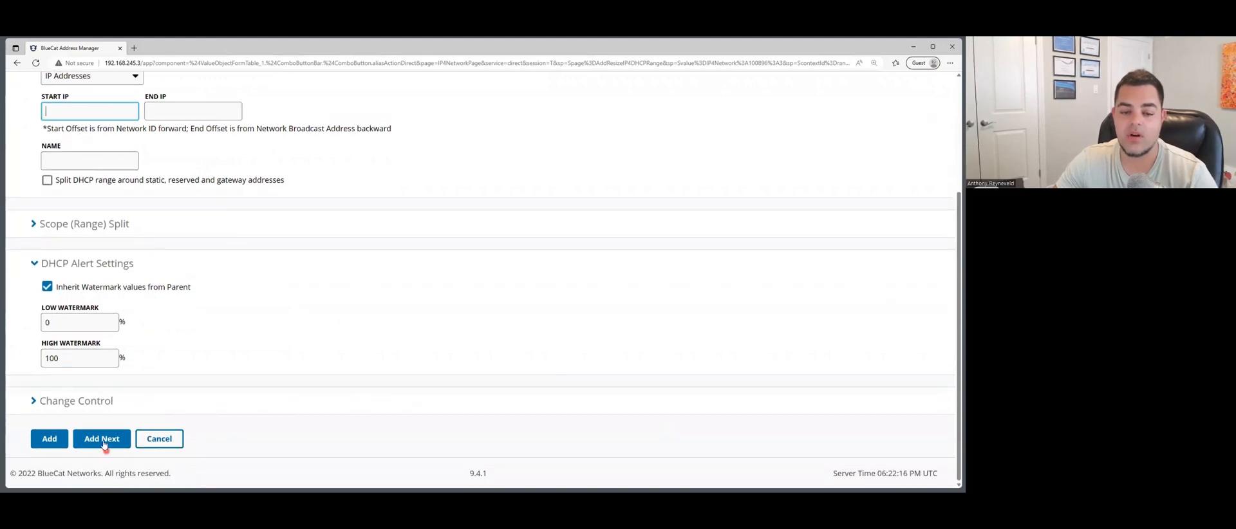
{"action": "left_click", "coordinate": [168, 443]}
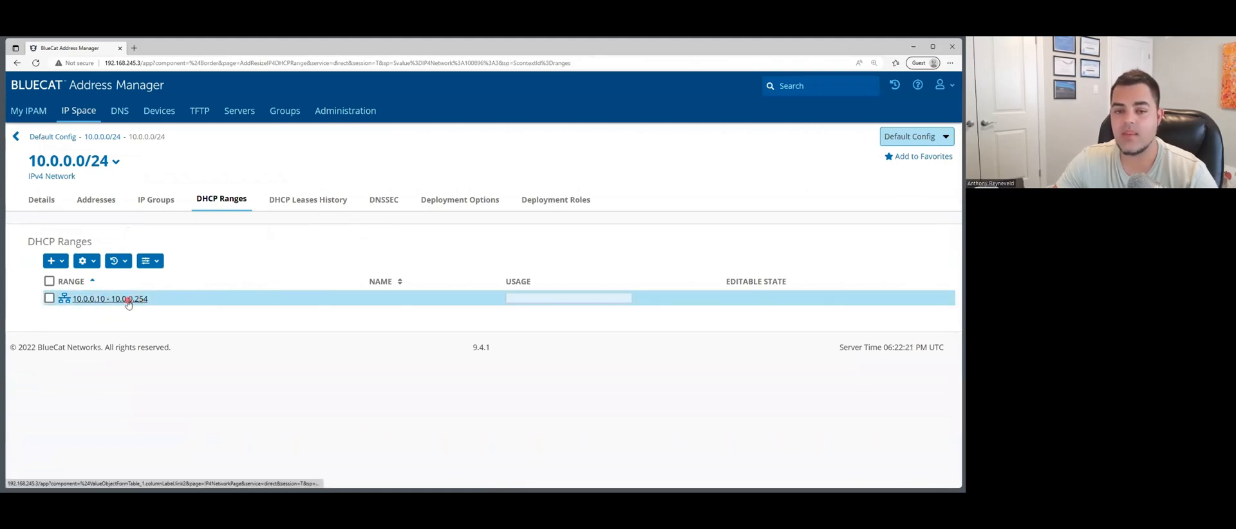
- Delete the existing DHCP deployment role from the 10.0.0.0/24 network
{"action": "left_click", "coordinate": [106, 138]}
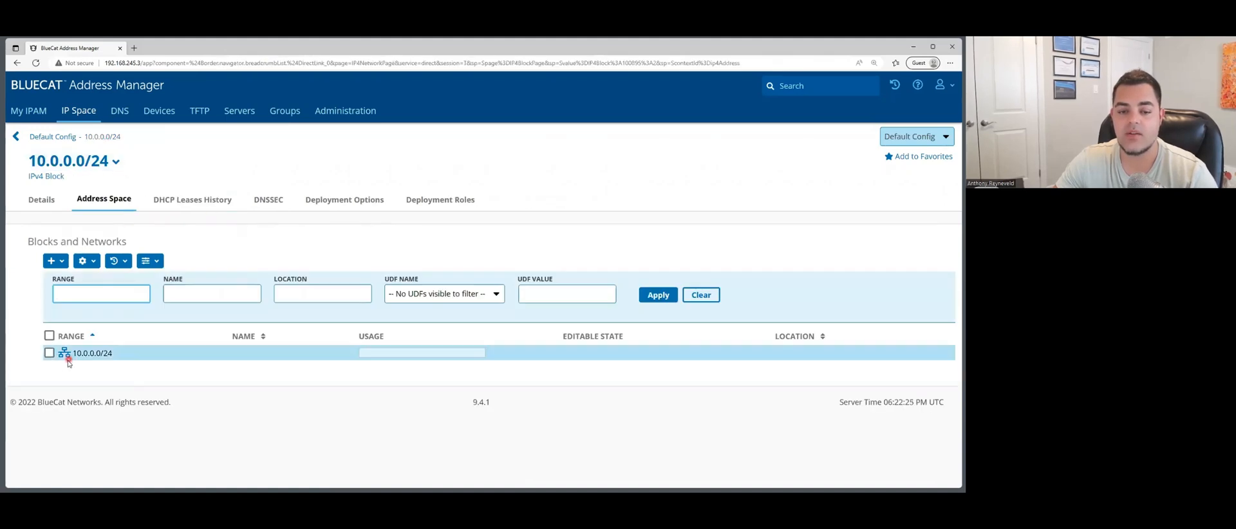
{"action": "left_click", "coordinate": [95, 353]}
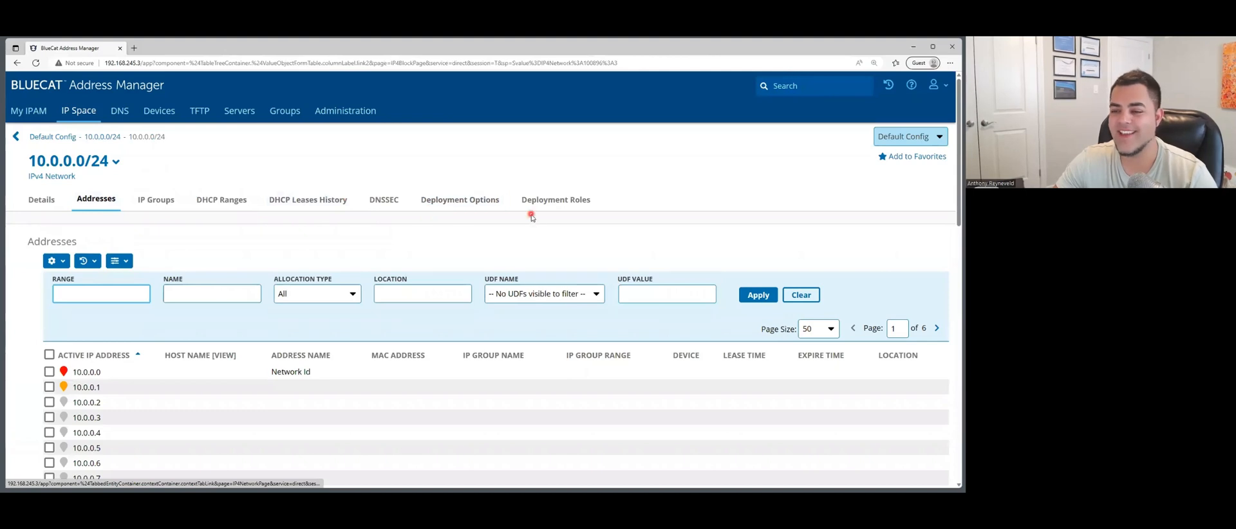
{"action": "left_click", "coordinate": [563, 201]}
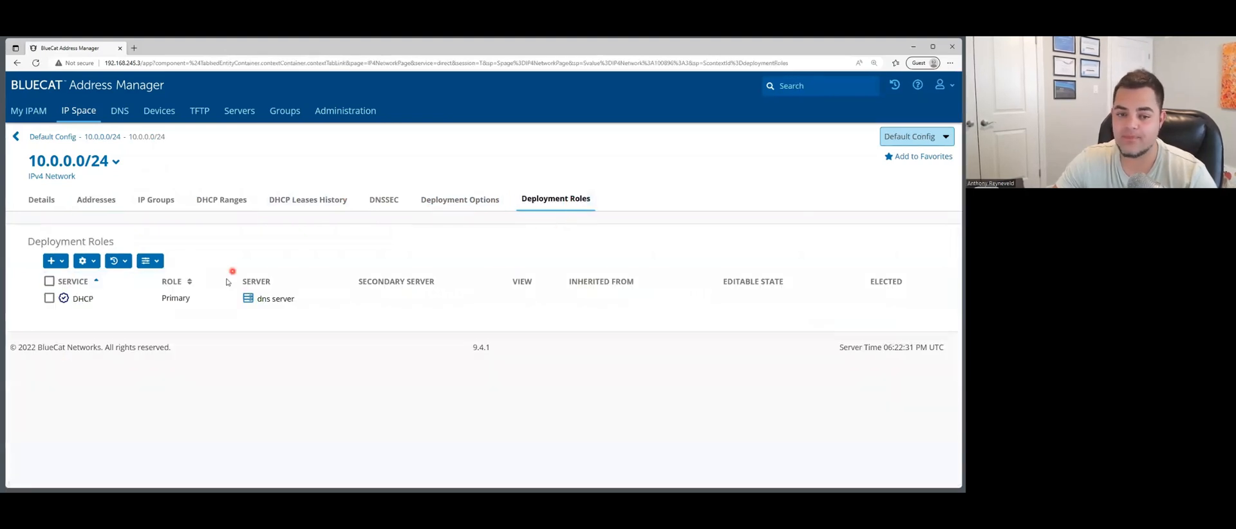
{"action": "left_click", "coordinate": [49, 299]}
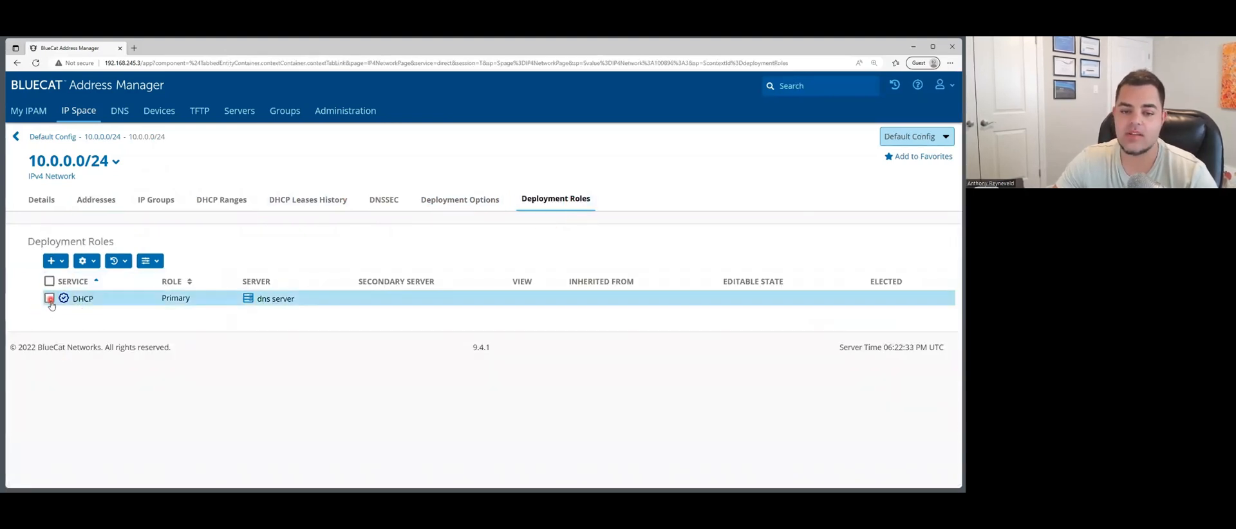
{"action": "left_click", "coordinate": [87, 260]}
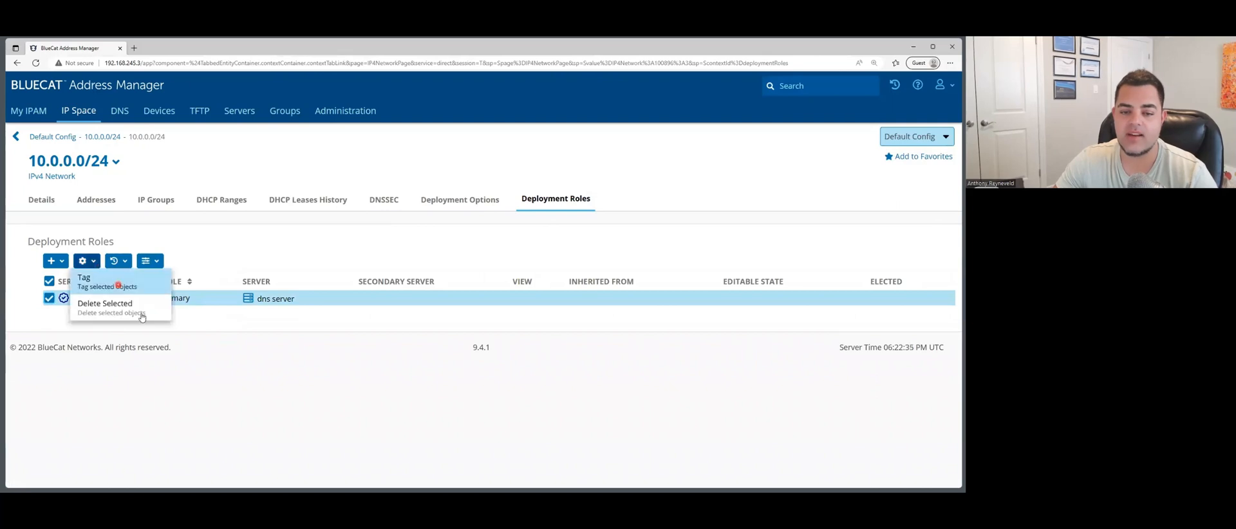
{"action": "left_click", "coordinate": [127, 306]}
{"action": "left_click", "coordinate": [54, 330]}
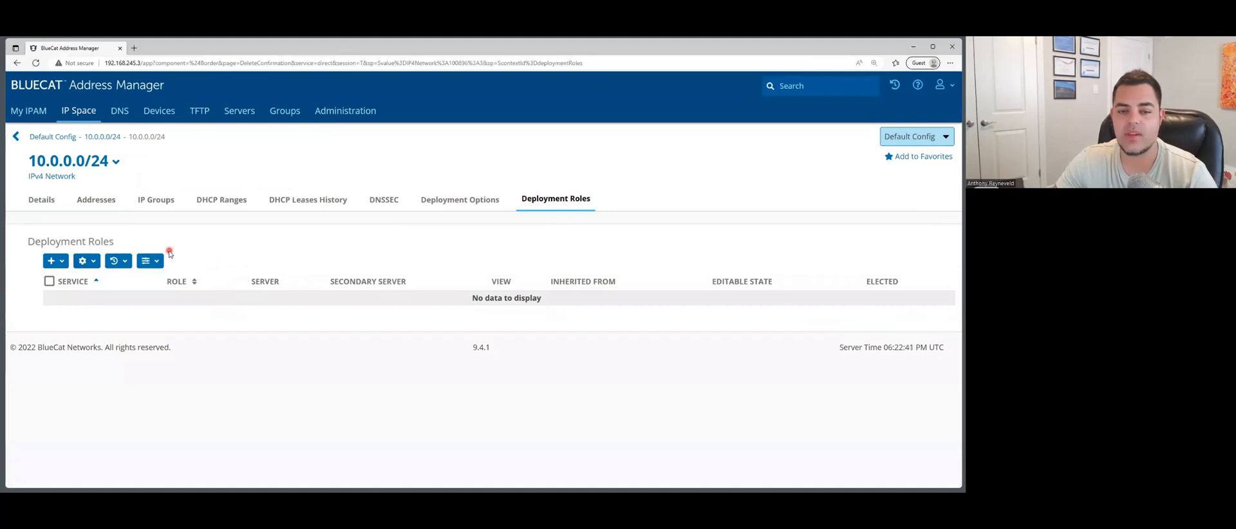
- Start a new DHCP deployment role for the 10.0.0.0/24 network and keep its type as Primary
{"action": "left_click", "coordinate": [57, 262]}
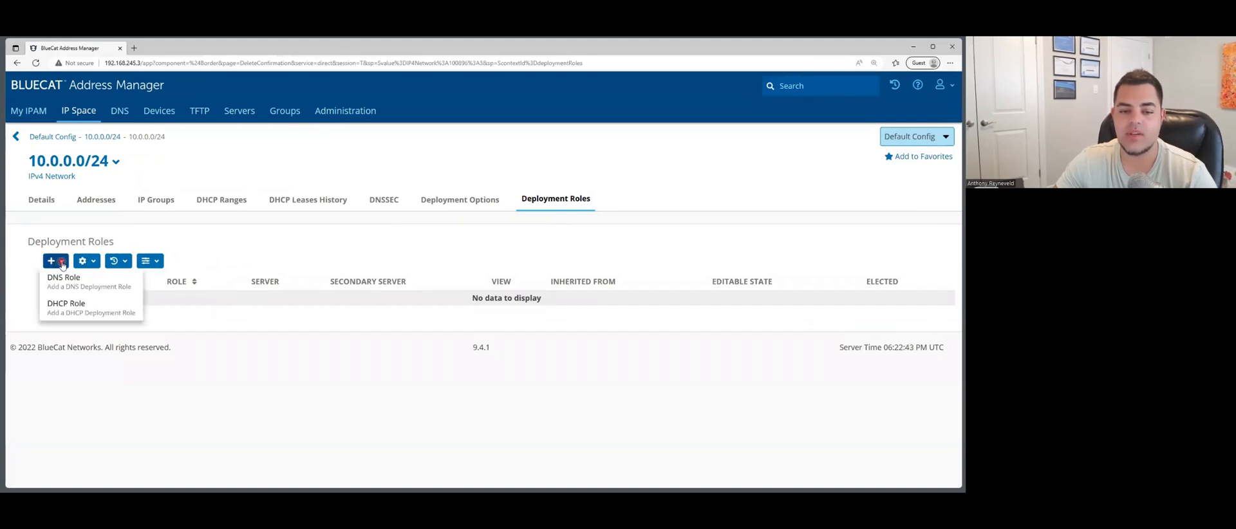
{"action": "left_click", "coordinate": [89, 316]}
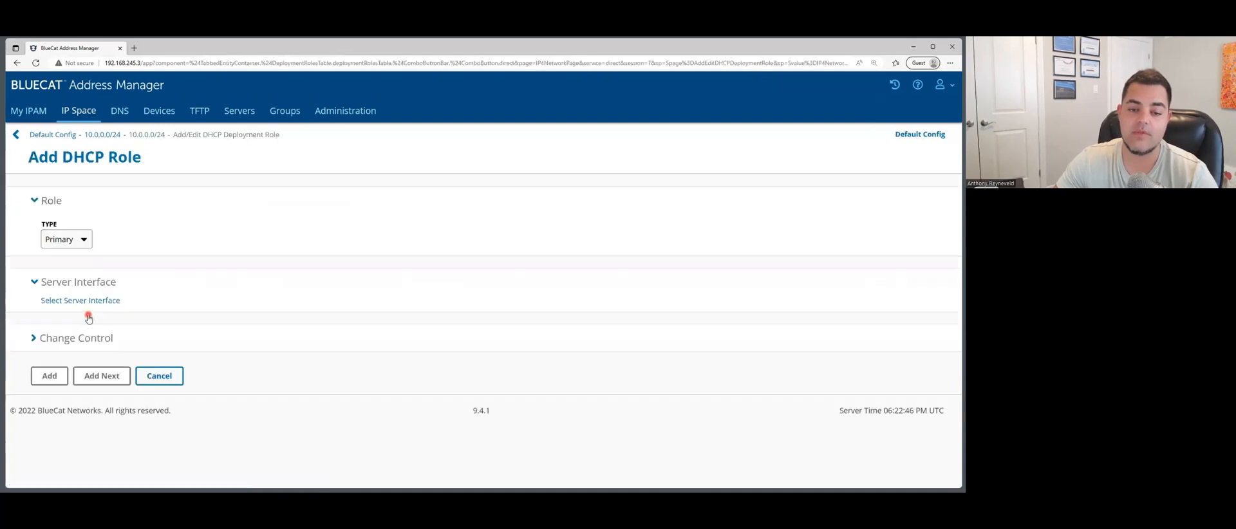
{"action": "left_click", "coordinate": [71, 239]}
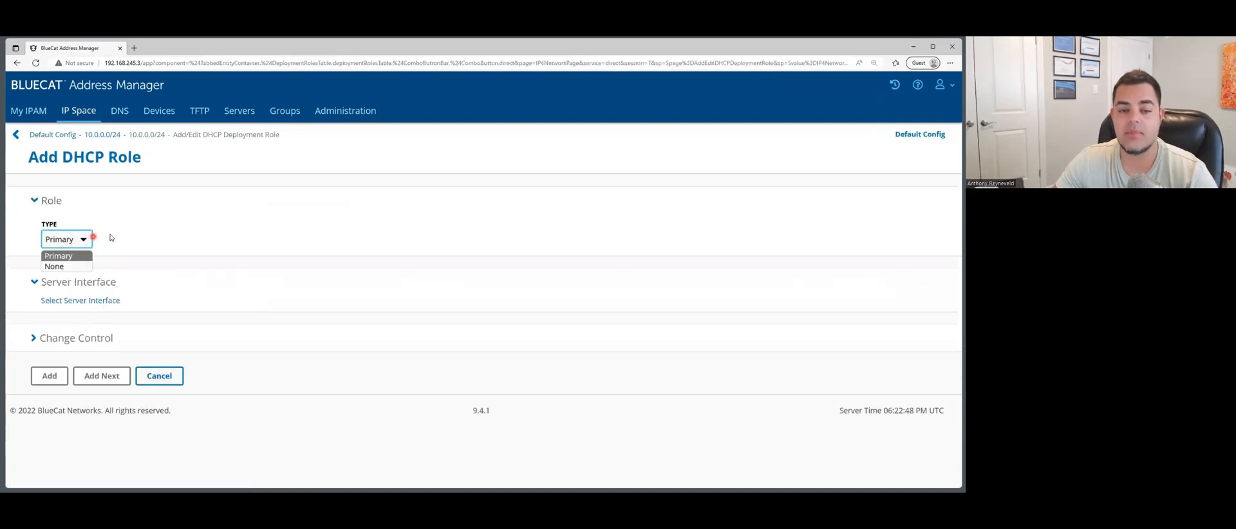
{"action": "left_click", "coordinate": [111, 236]}
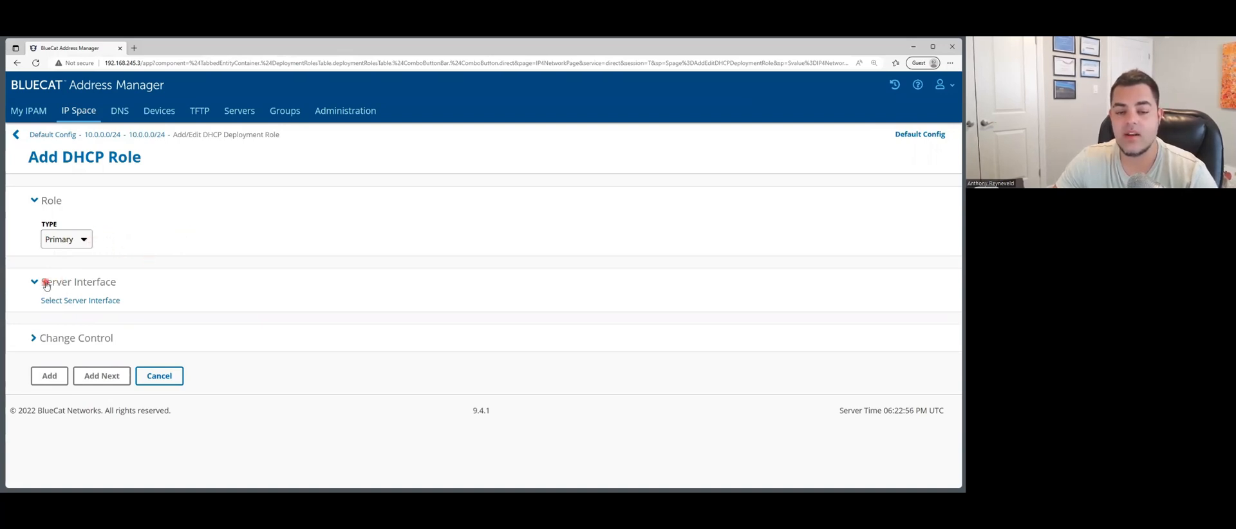
- Assign the dnsserver.abc.com interface of the dns server to the DHCP role and add the role to the network
{"action": "left_click", "coordinate": [89, 301]}
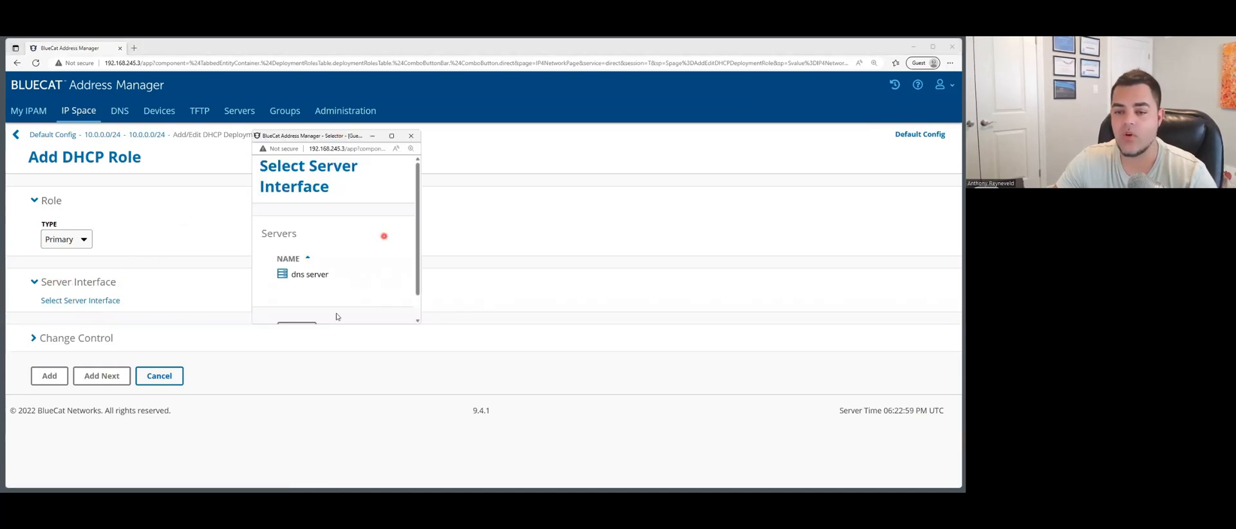
{"action": "left_click_drag", "start_coordinate": [418, 324], "coordinate": [553, 416]}
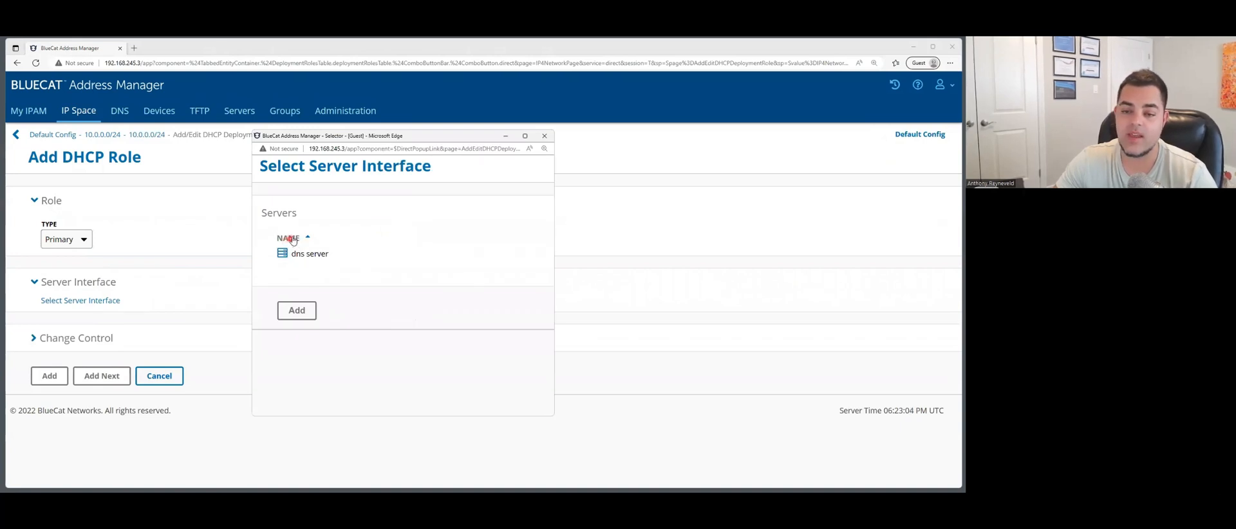
{"action": "left_click", "coordinate": [312, 255]}
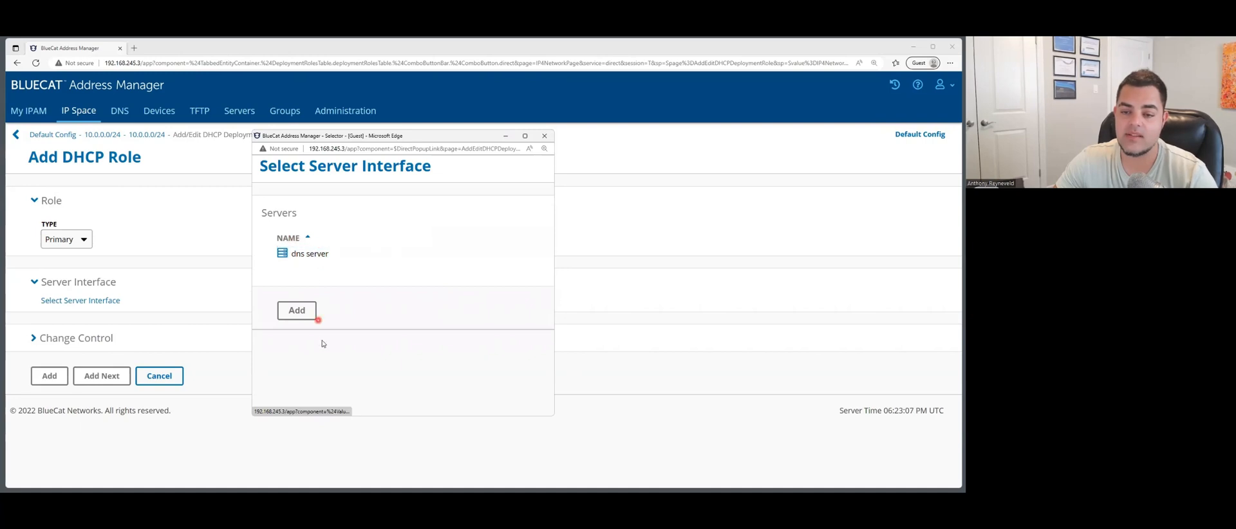
{"action": "left_click", "coordinate": [311, 255]}
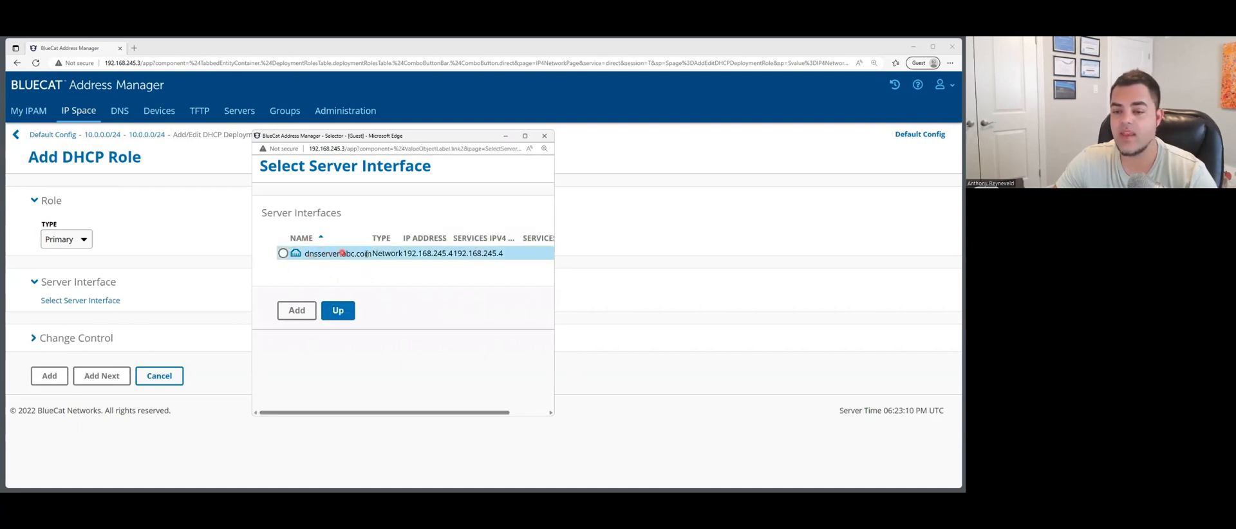
{"action": "left_click", "coordinate": [283, 254]}
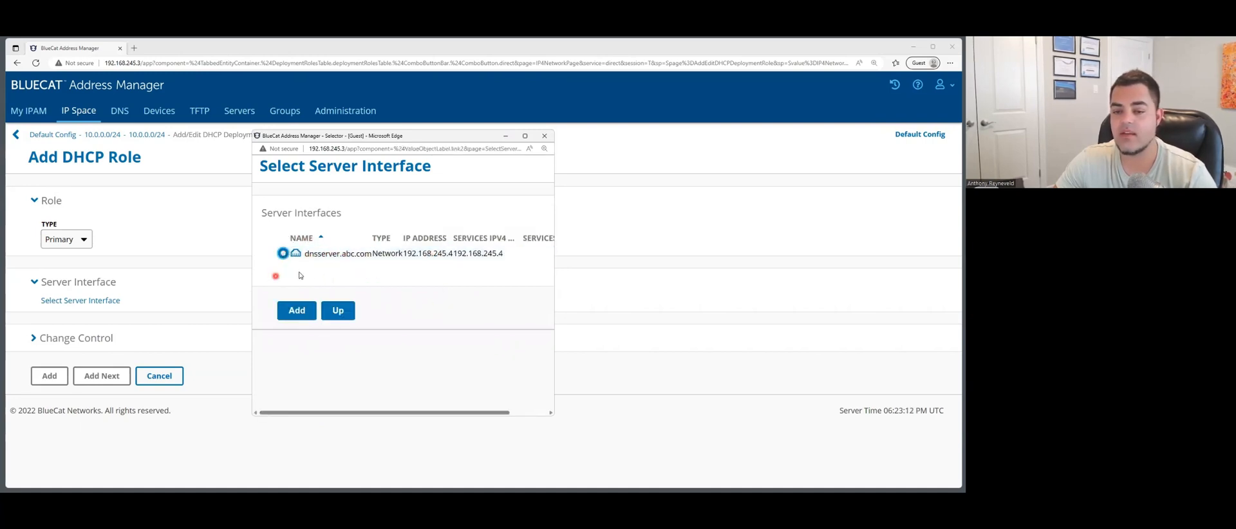
{"action": "left_click", "coordinate": [301, 311]}
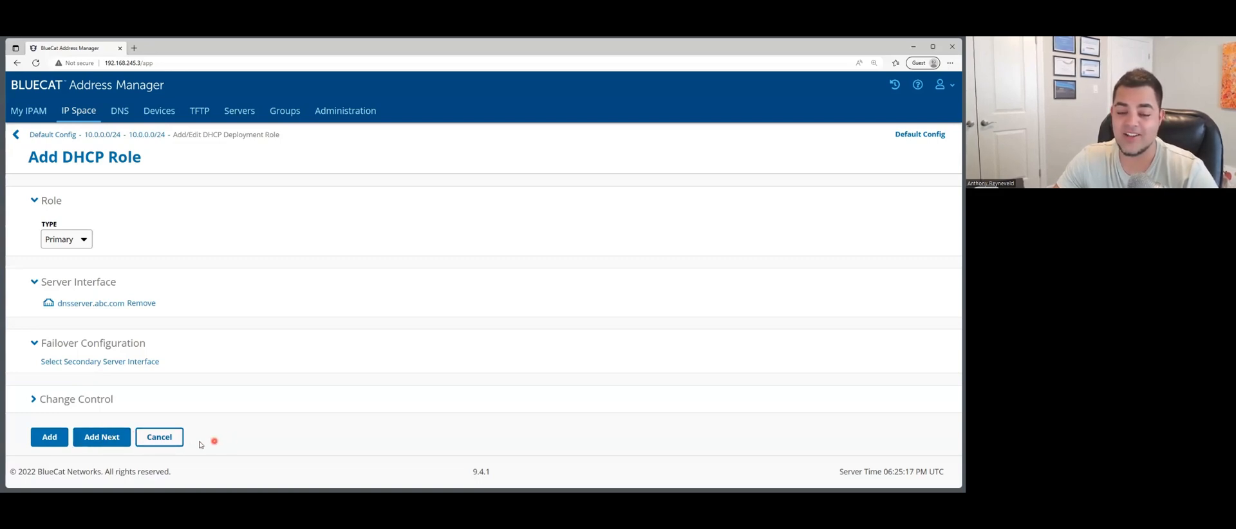
{"action": "left_click", "coordinate": [50, 440]}
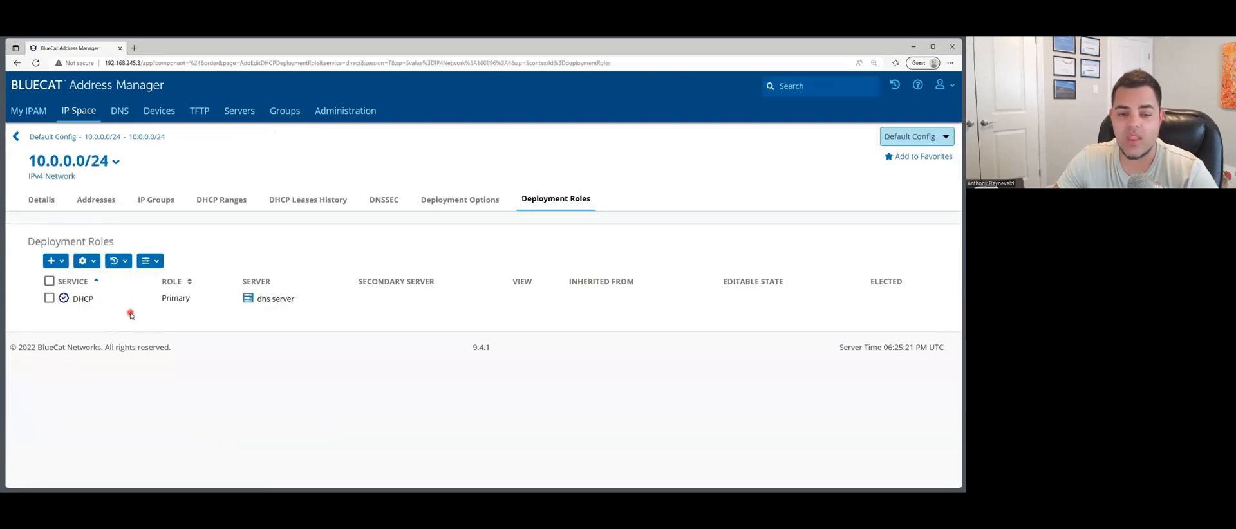
- Check the deployment options of the 10.0.0.0/24 network and return to its deployment roles
{"action": "left_click", "coordinate": [79, 300]}
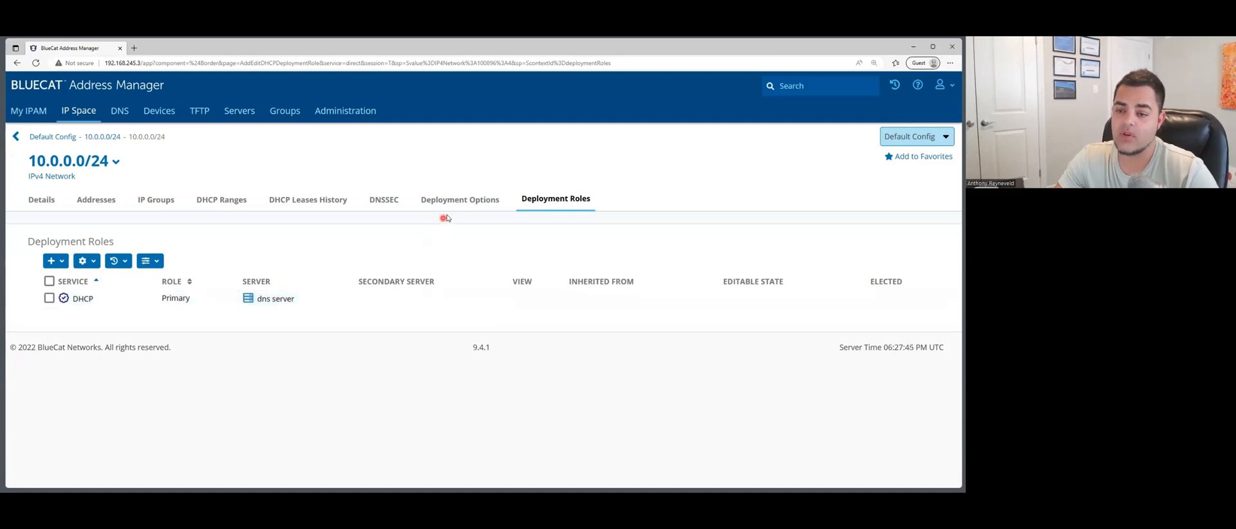
{"action": "left_click", "coordinate": [458, 200]}
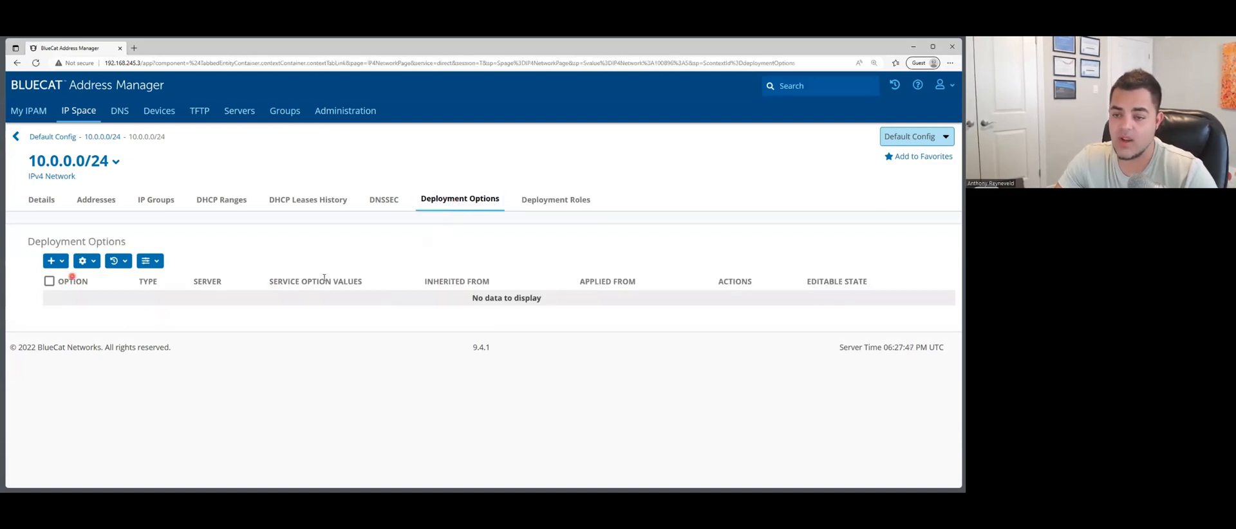
{"action": "left_click", "coordinate": [547, 206]}
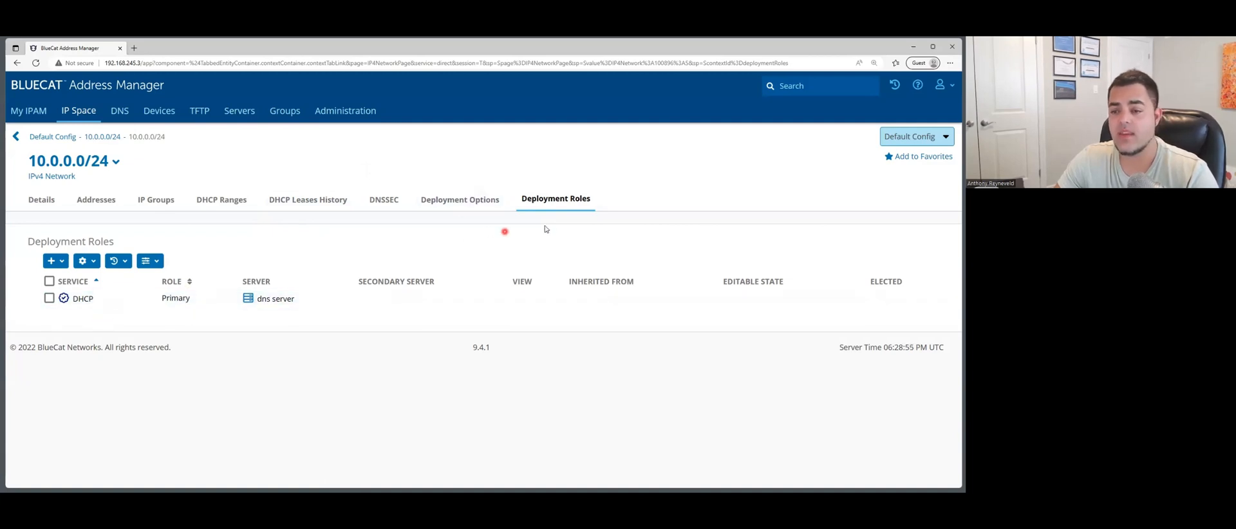
{"action": "left_click", "coordinate": [99, 299]}
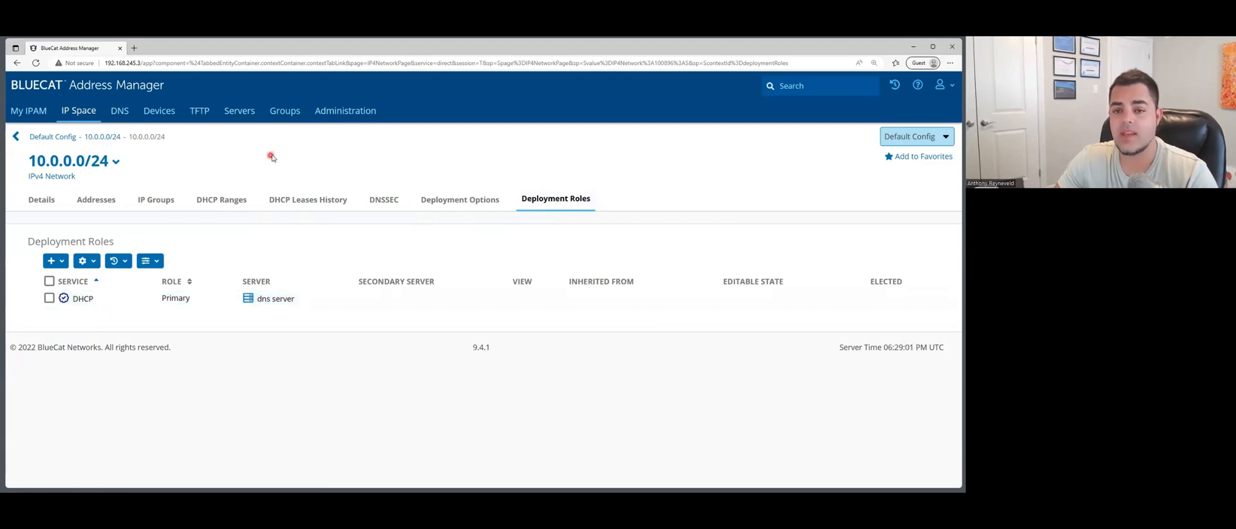
- Open the list of servers in Default Config and review the actions available for the selected dns server
{"action": "left_click", "coordinate": [241, 114]}
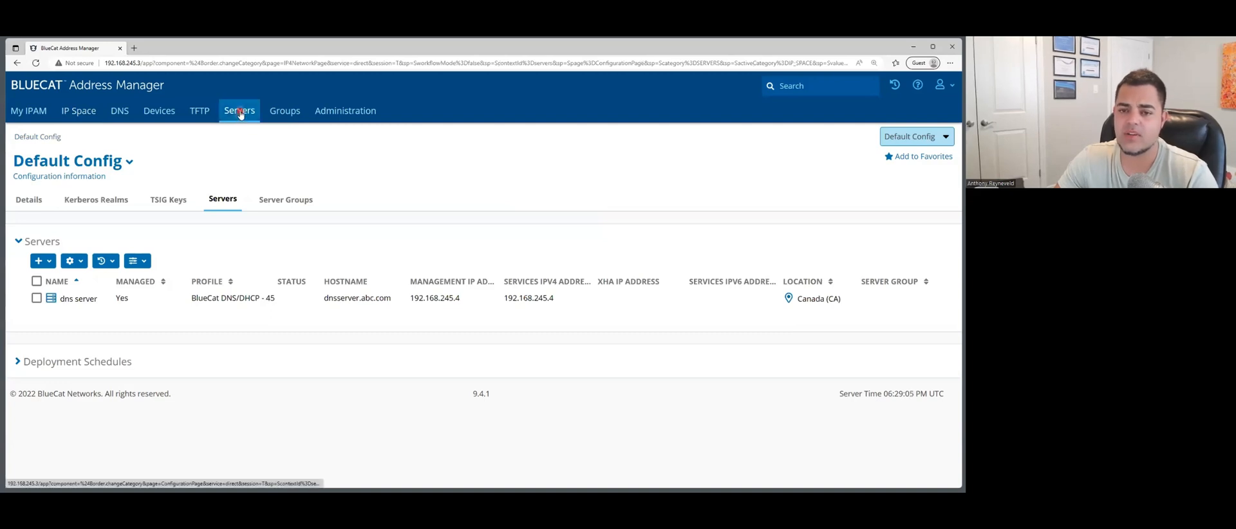
{"action": "left_click", "coordinate": [240, 114]}
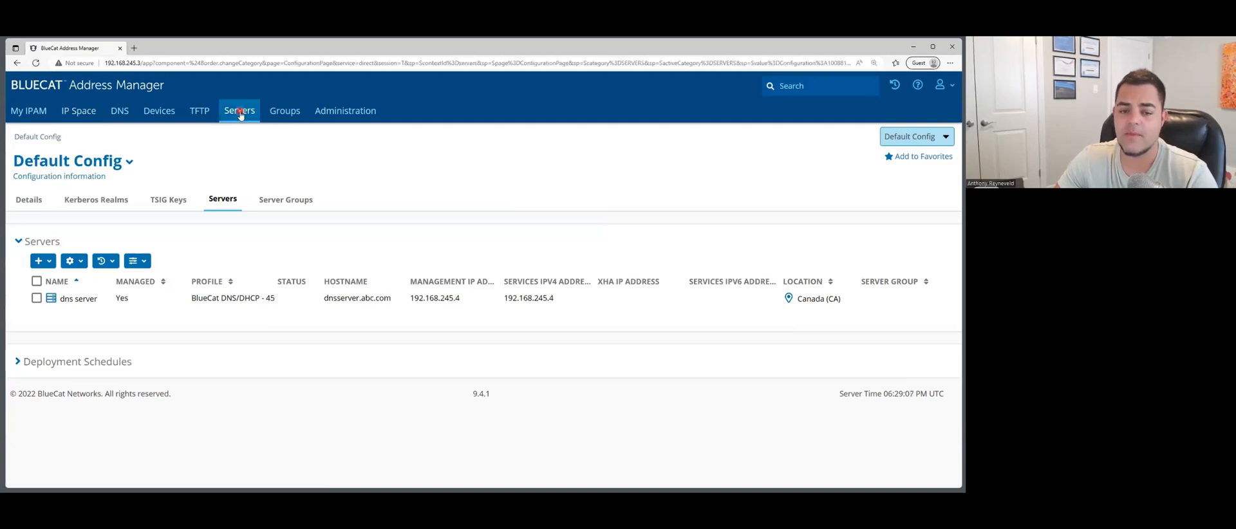
{"action": "left_click", "coordinate": [36, 299]}
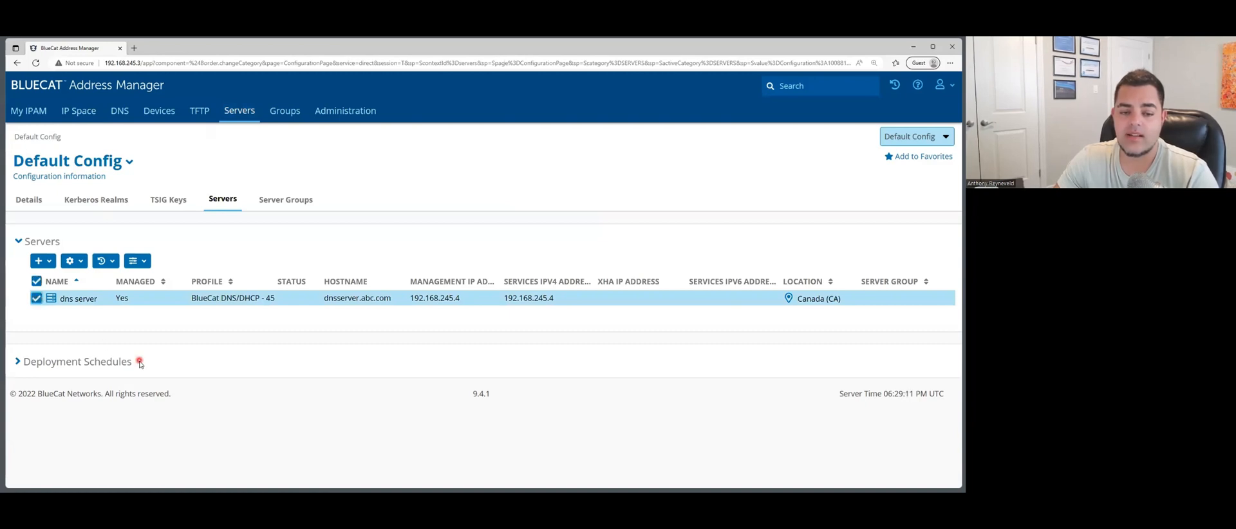
{"action": "left_click", "coordinate": [37, 299]}
{"action": "left_click", "coordinate": [82, 261]}
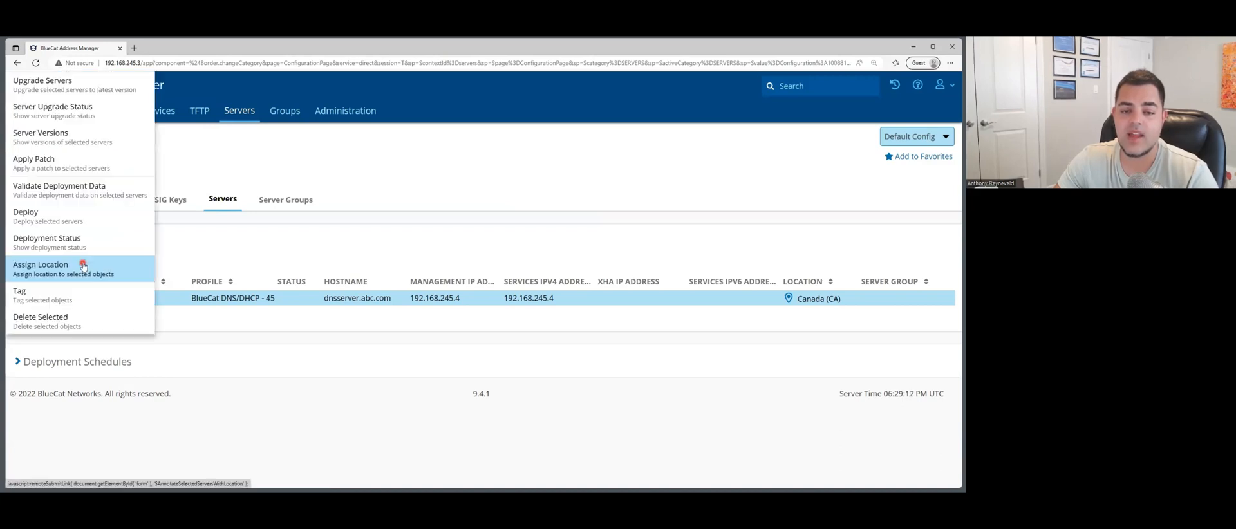
{"action": "left_click", "coordinate": [276, 248]}
{"action": "left_click", "coordinate": [37, 298]}
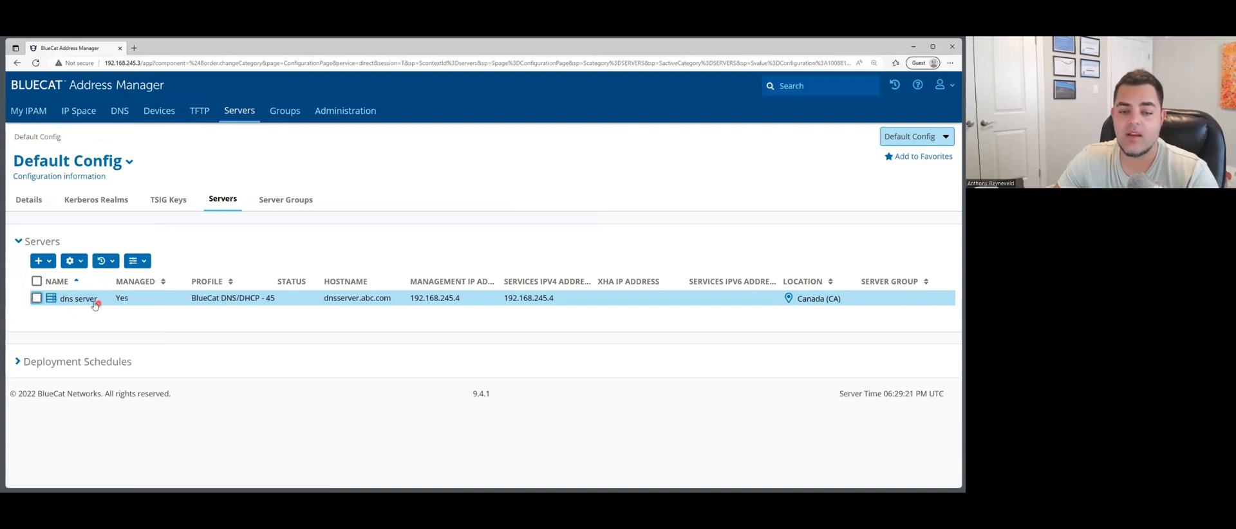
- Open the dns server and examine its general details
{"action": "left_click", "coordinate": [84, 300]}
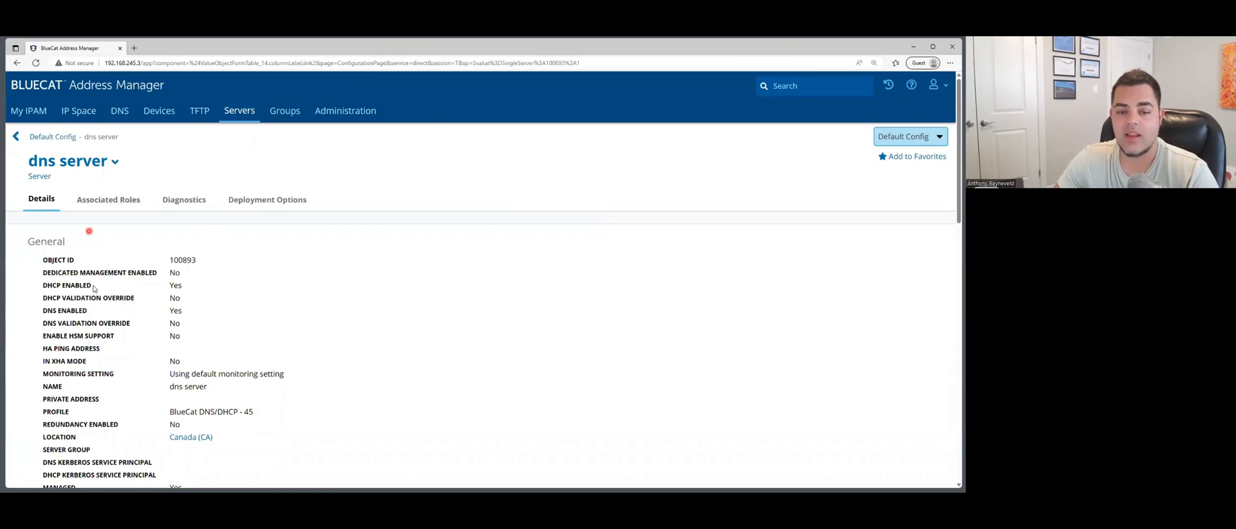
{"action": "scroll", "coordinate": [122, 245], "scroll_direction": "down", "scroll_amount": 1}
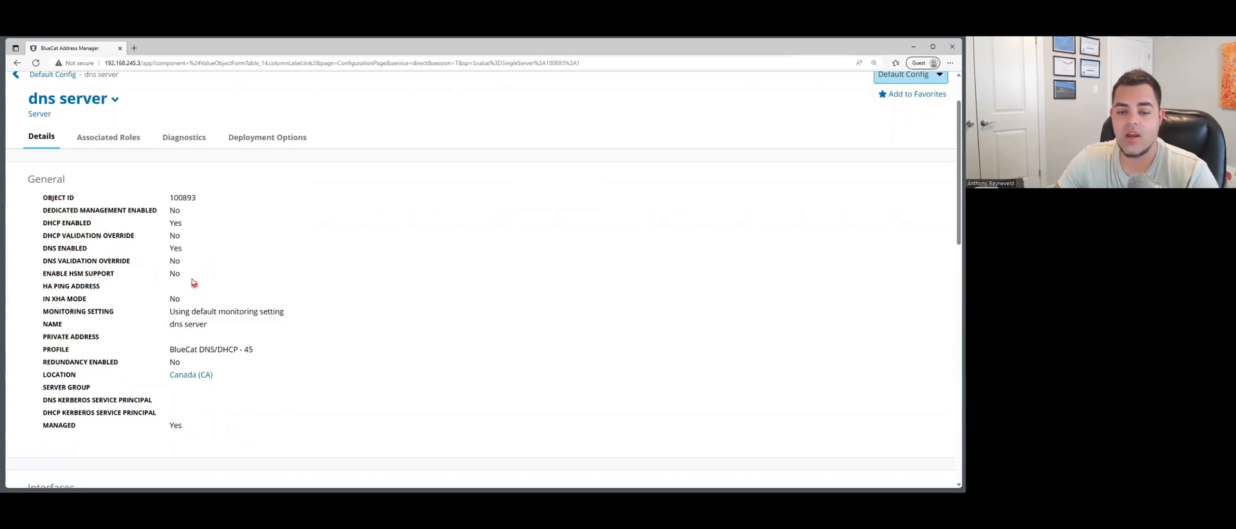
{"action": "scroll", "coordinate": [187, 278], "scroll_direction": "up", "scroll_amount": 1}
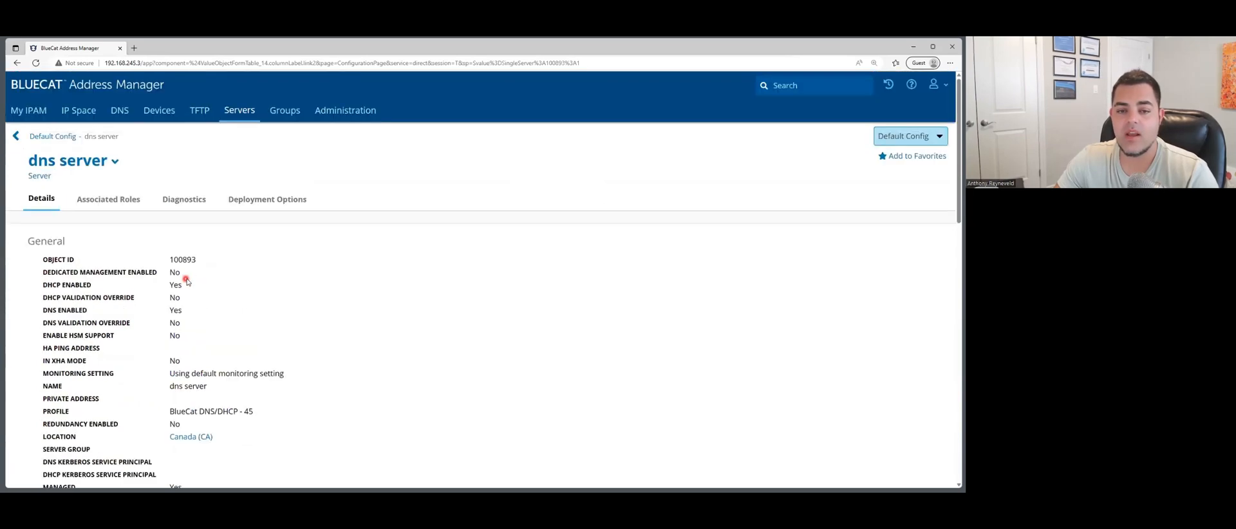
- Try to deploy the dns server with only the DHCP service selected and DNS left out
{"action": "left_click", "coordinate": [117, 161]}
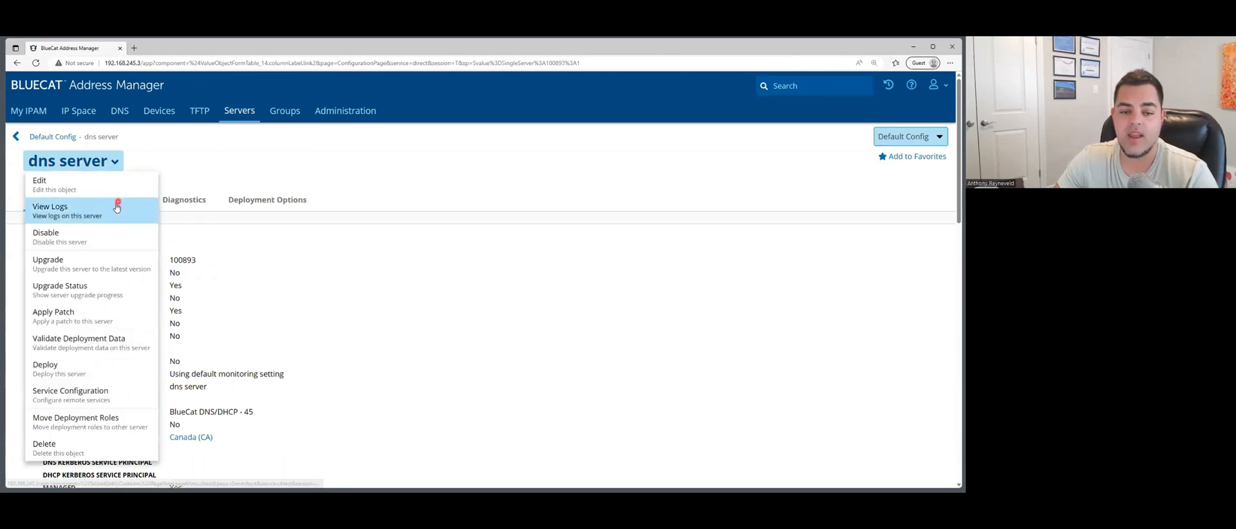
{"action": "left_click", "coordinate": [85, 365]}
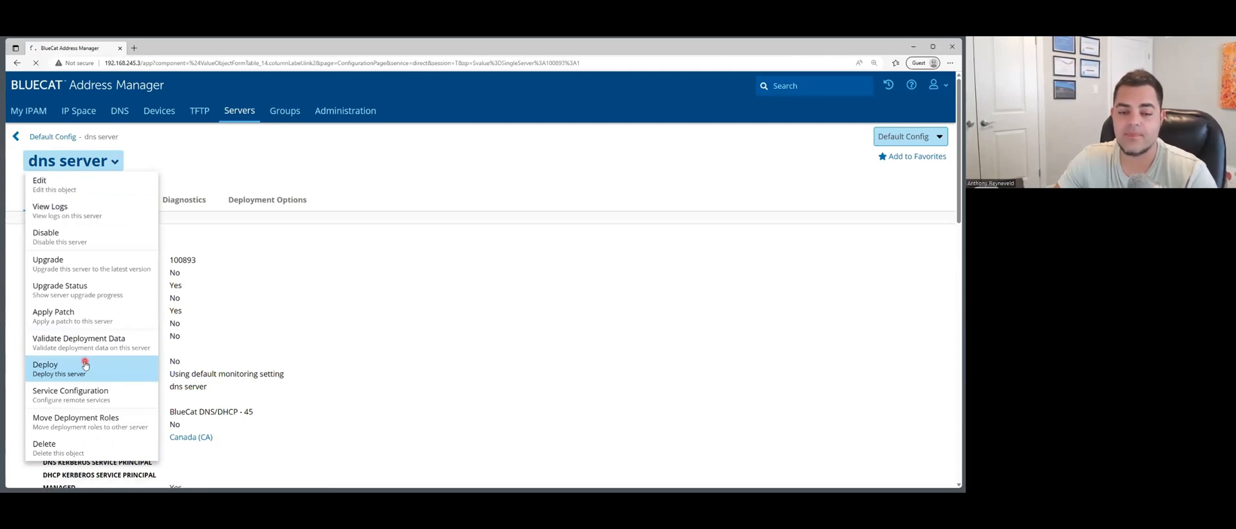
{"action": "scroll", "coordinate": [293, 302], "scroll_direction": "down", "scroll_amount": 1}
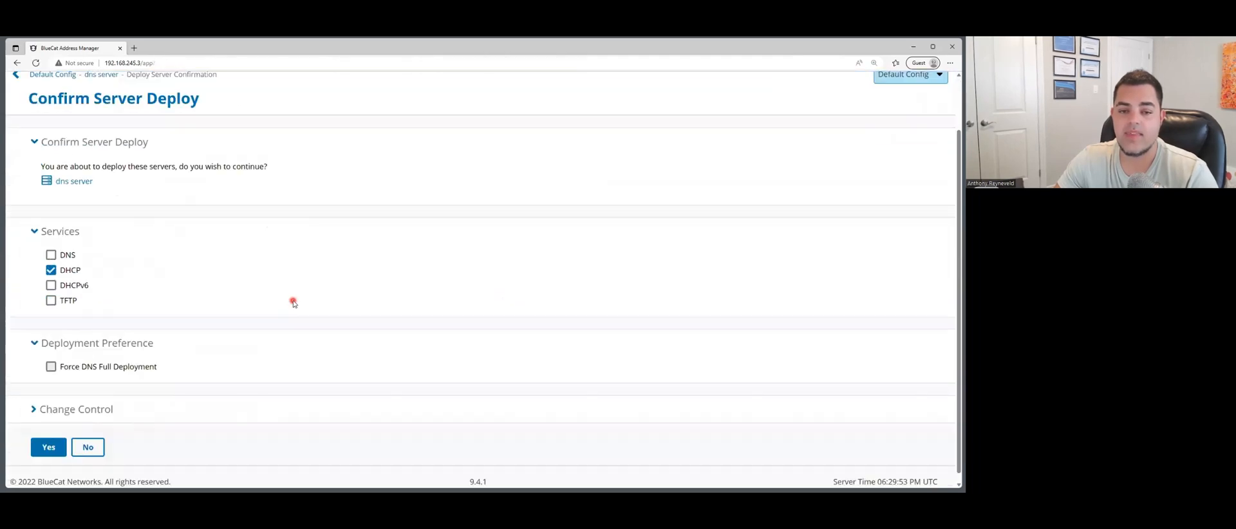
{"action": "scroll", "coordinate": [293, 302], "scroll_direction": "up", "scroll_amount": 1}
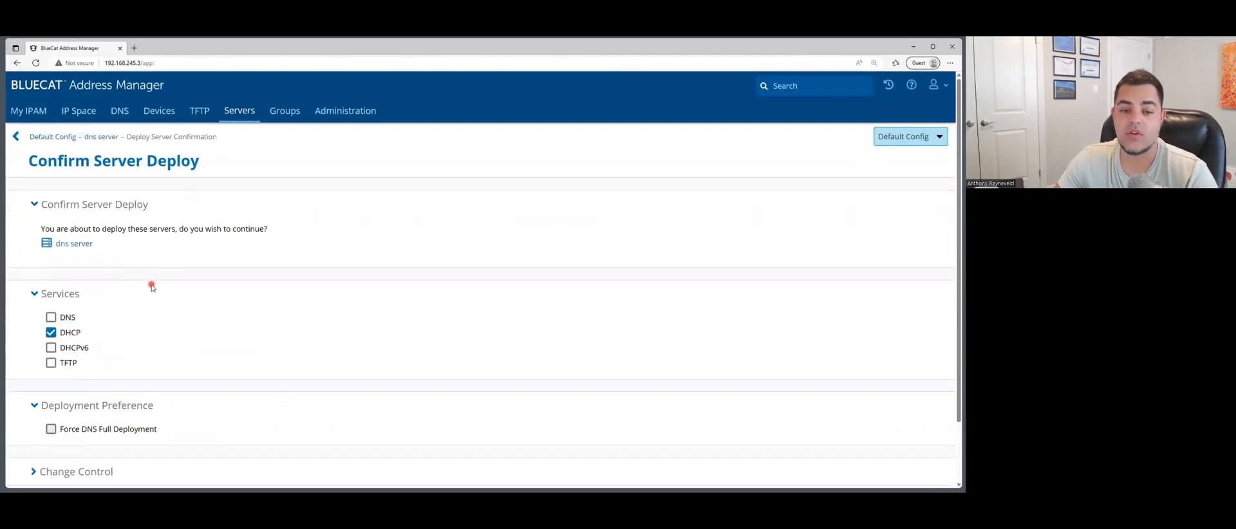
{"action": "scroll", "coordinate": [151, 288], "scroll_direction": "down", "scroll_amount": 1}
{"action": "scroll", "coordinate": [151, 288], "scroll_direction": "down", "scroll_amount": 1}
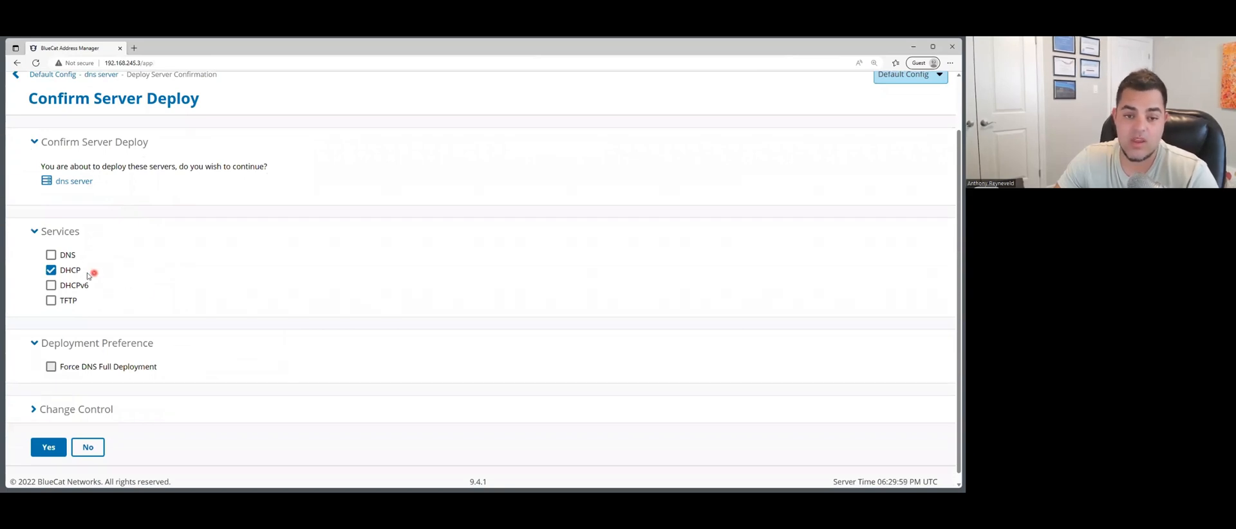
{"action": "left_click", "coordinate": [51, 255]}
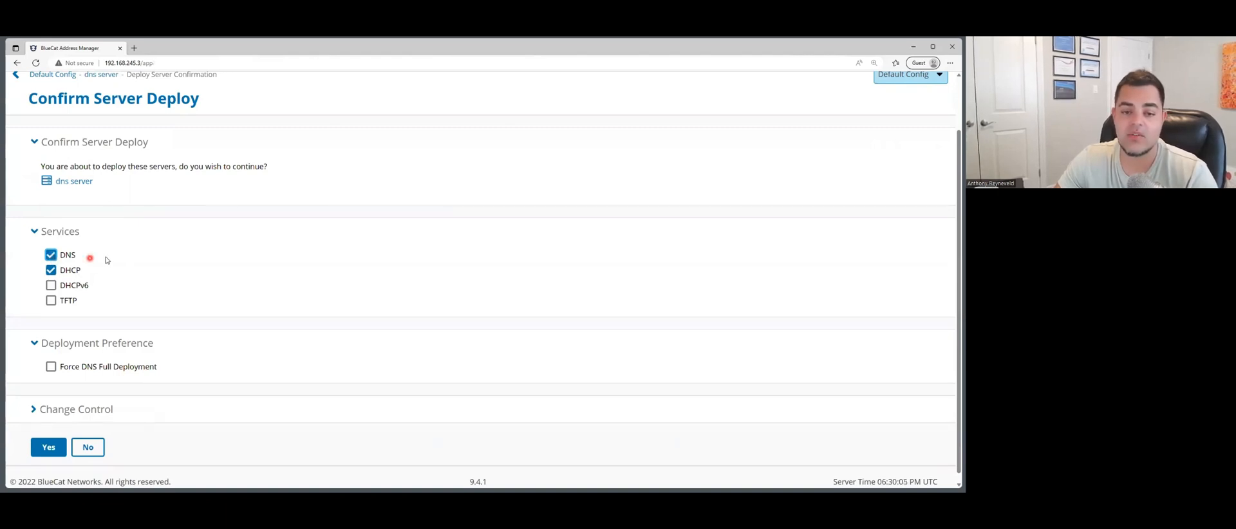
{"action": "left_click", "coordinate": [50, 255]}
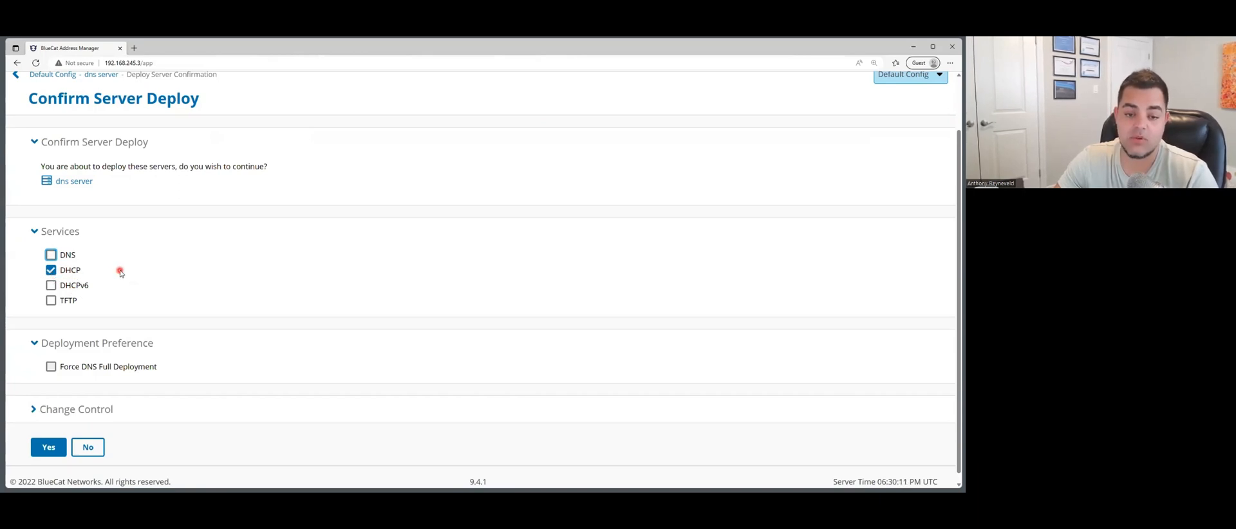
{"action": "scroll", "coordinate": [121, 273], "scroll_direction": "down", "scroll_amount": 1}
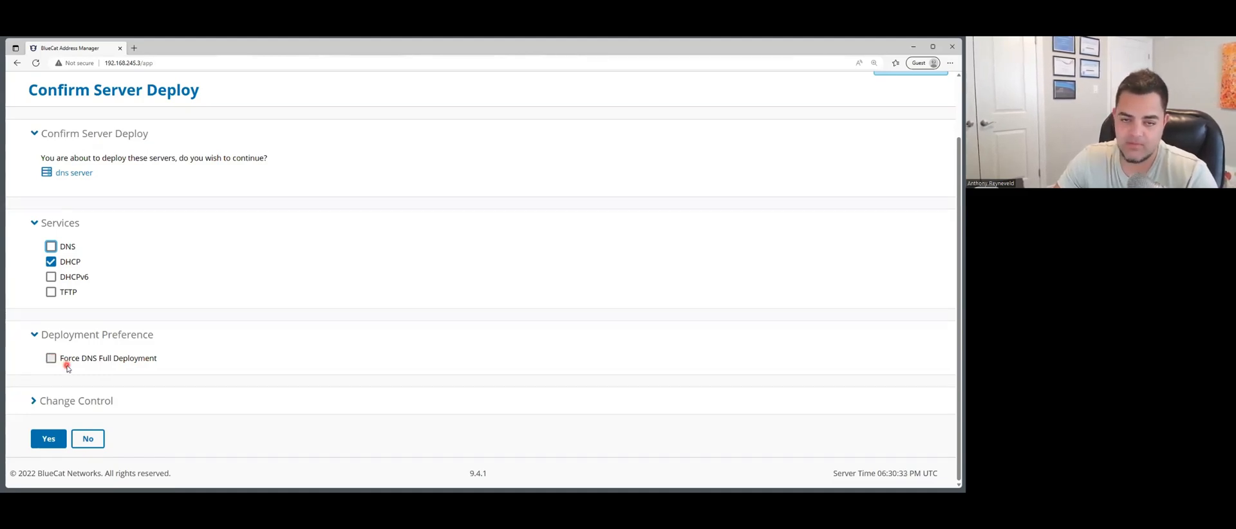
{"action": "left_click", "coordinate": [47, 439]}
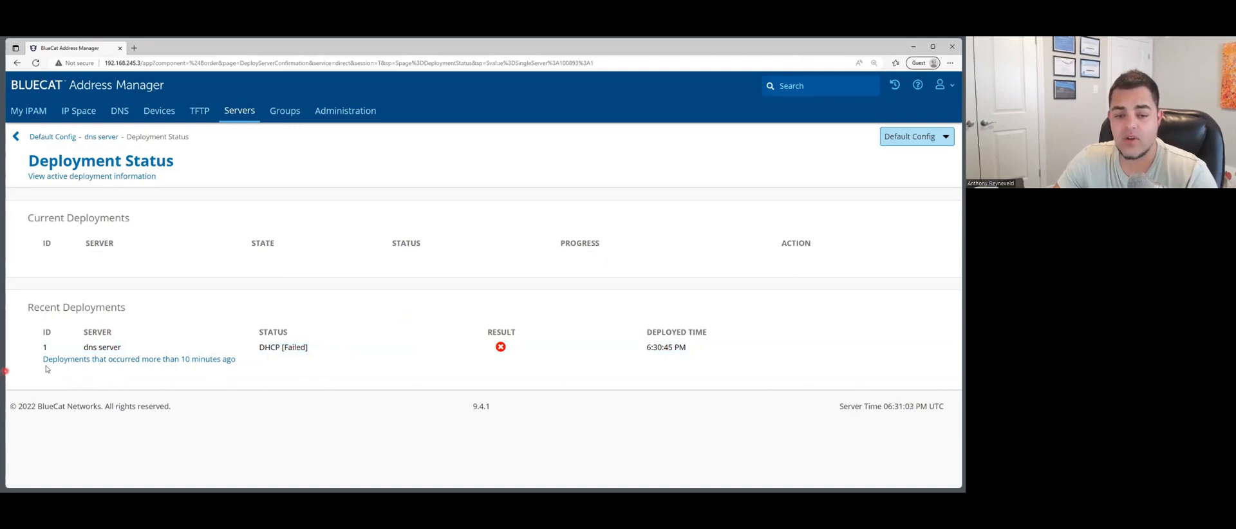
- Open the deployment event list and examine the summary of the latest dns server deployment event
{"action": "left_click", "coordinate": [179, 358]}
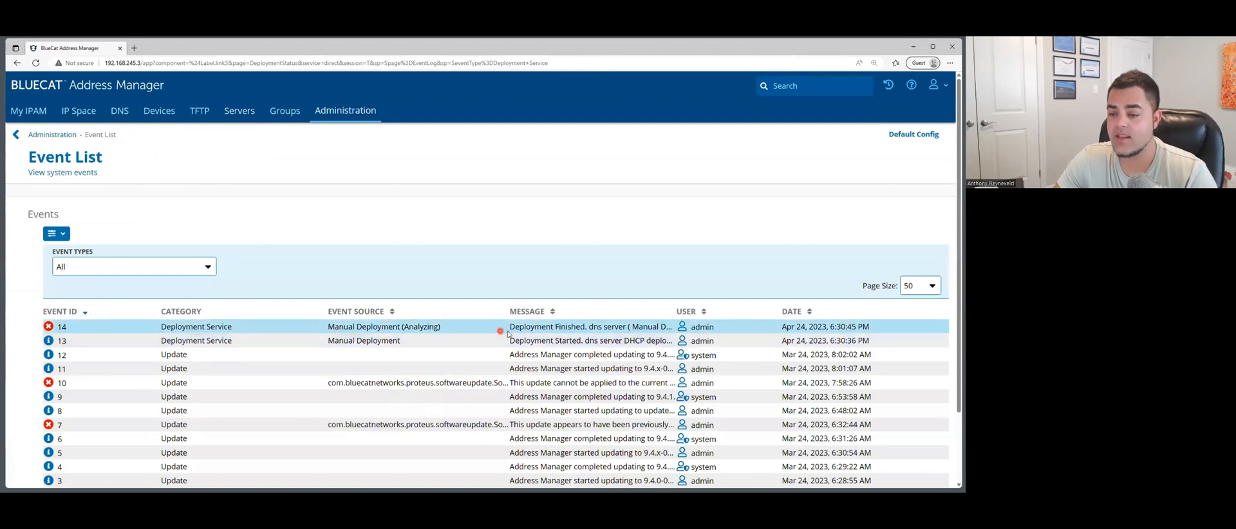
{"action": "left_click", "coordinate": [63, 327]}
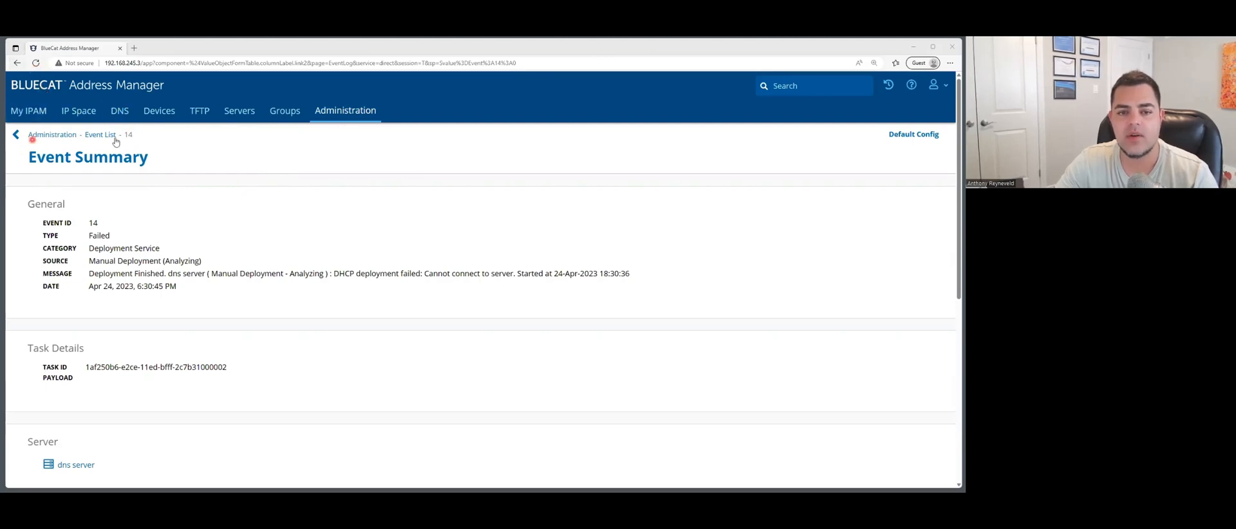
{"action": "left_click", "coordinate": [65, 136]}
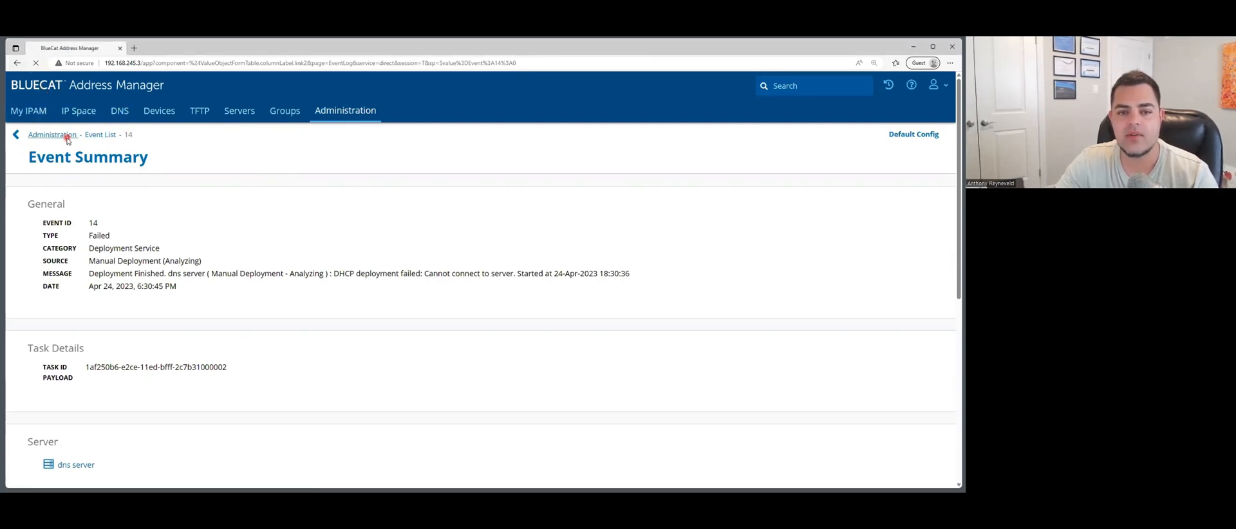
- Deploy the DHCP service to the dns server again from the server list of Default Config
{"action": "left_click", "coordinate": [237, 116]}
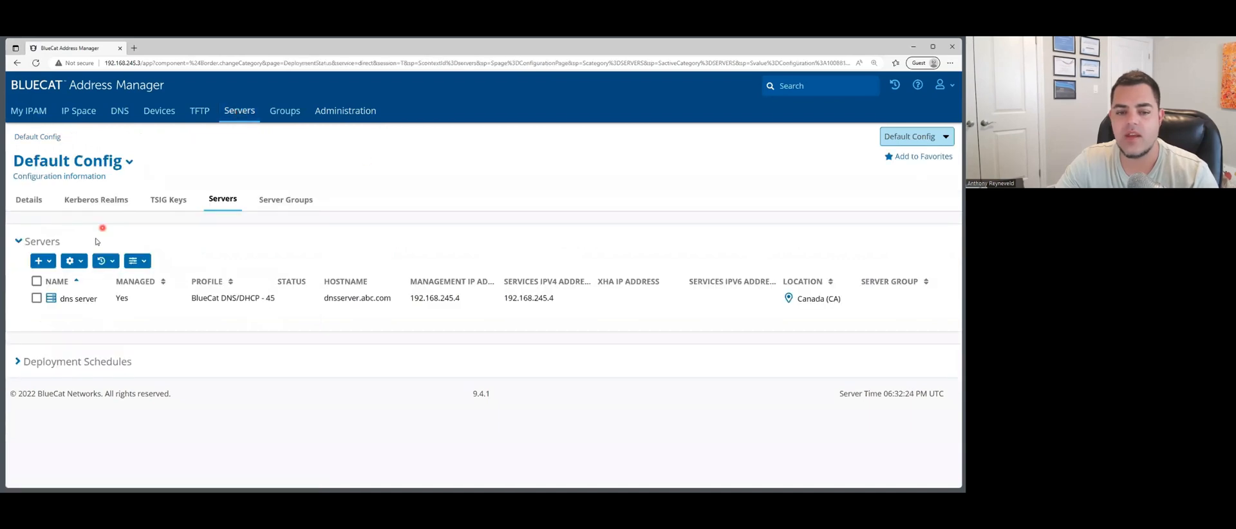
{"action": "left_click", "coordinate": [36, 298]}
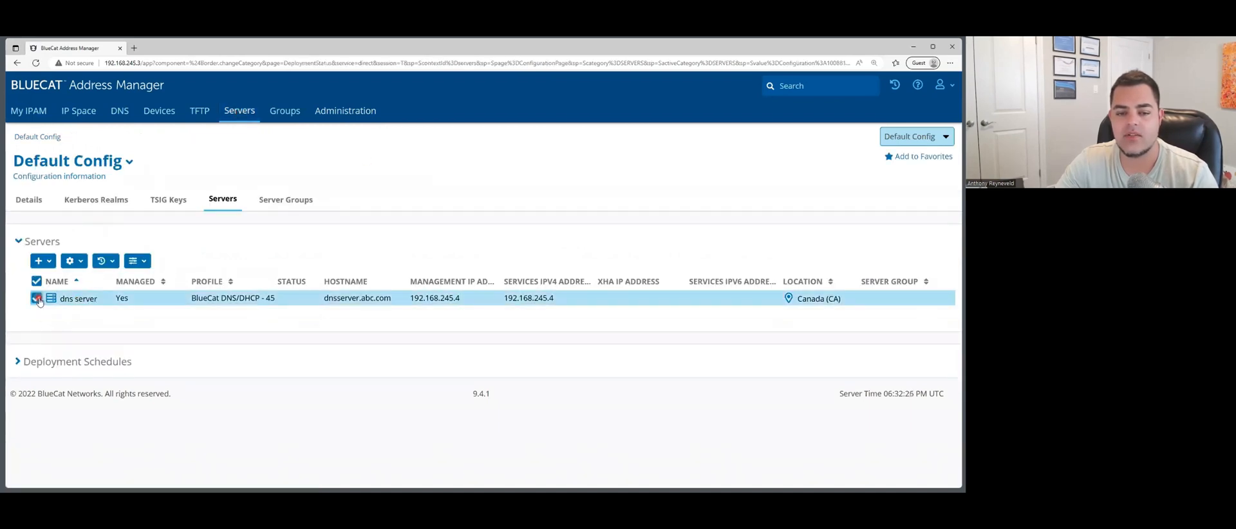
{"action": "left_click", "coordinate": [72, 261]}
{"action": "left_click", "coordinate": [61, 220]}
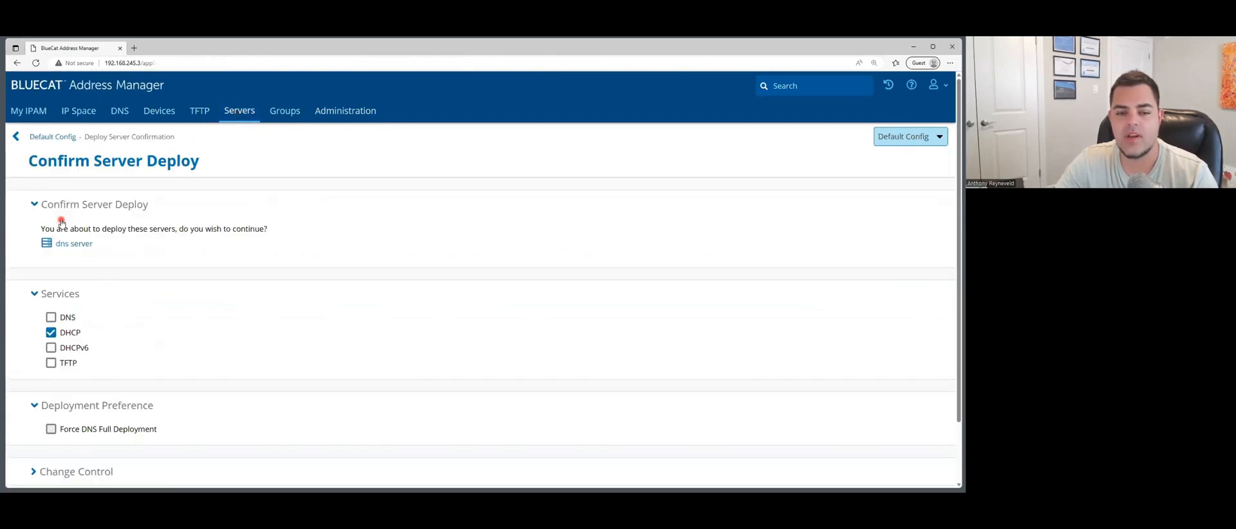
{"action": "scroll", "coordinate": [136, 312], "scroll_direction": "down", "scroll_amount": 2}
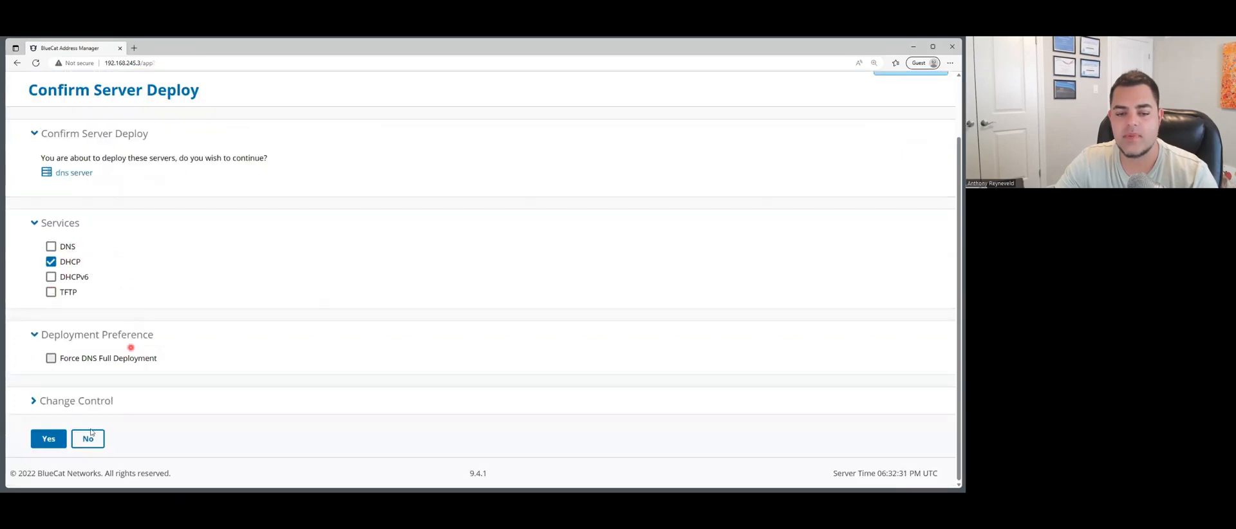
{"action": "left_click", "coordinate": [48, 438]}
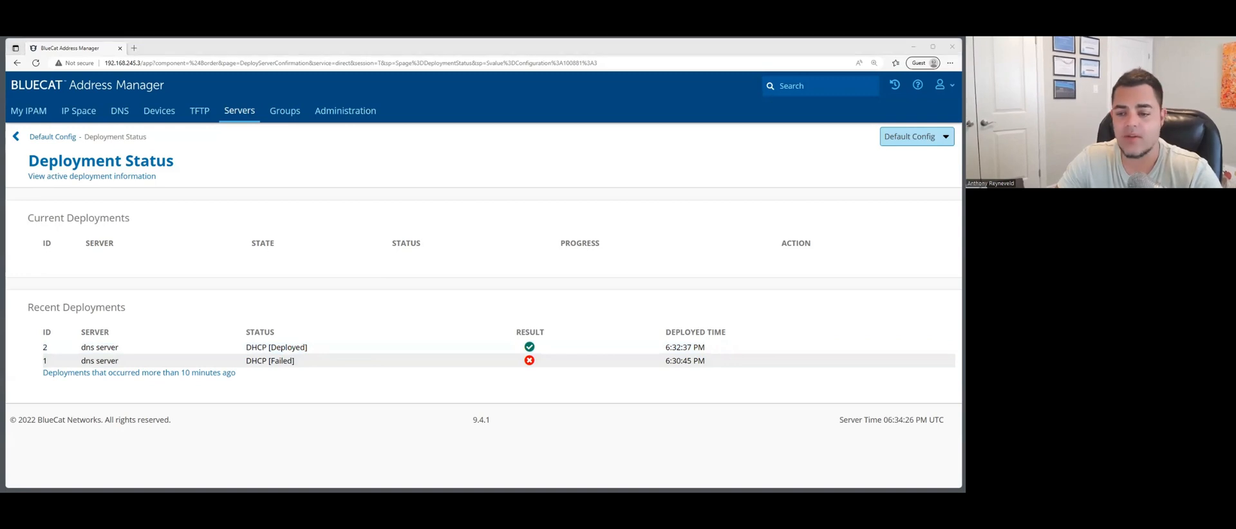
- Switch to the BDDS1 console in VMware Workstation, then move and enlarge its window over the browser
{"action": "key", "text": "alt+Tab"}
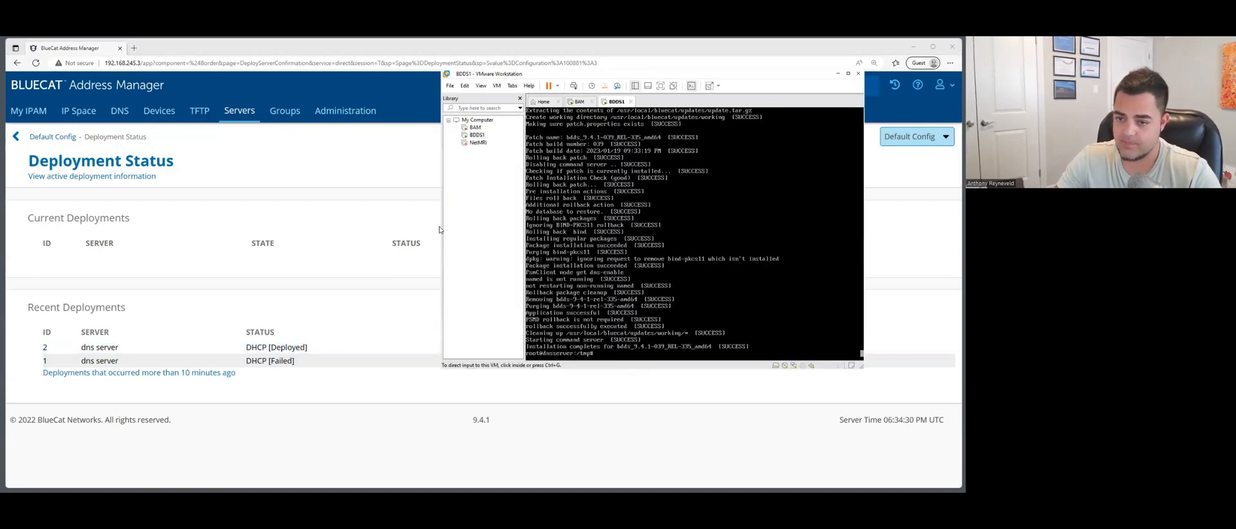
{"action": "left_click_drag", "start_coordinate": [440, 226], "coordinate": [333, 226]}
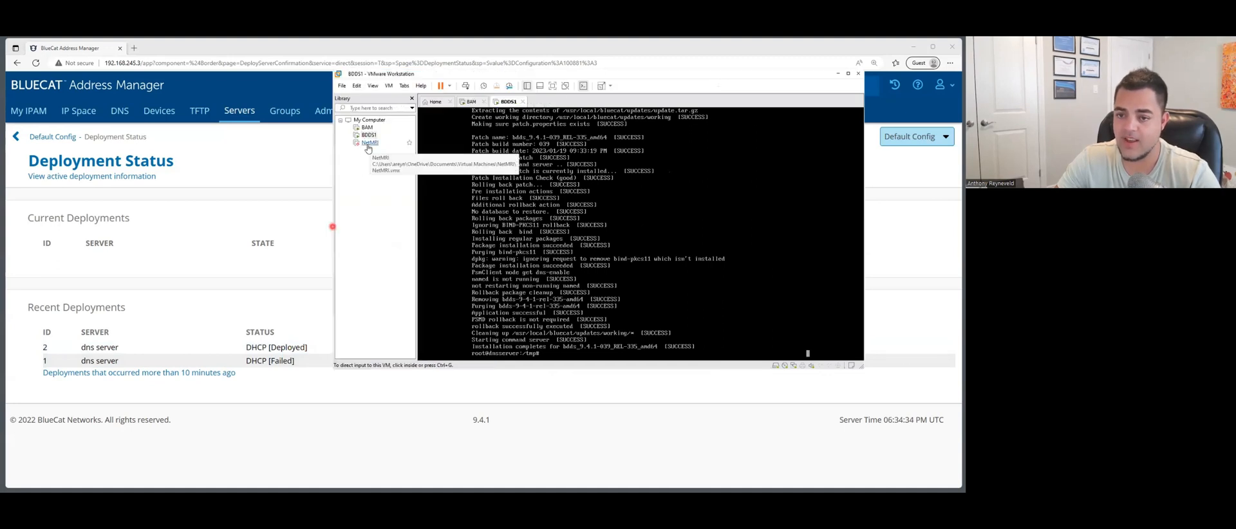
{"action": "left_click", "coordinate": [638, 65]}
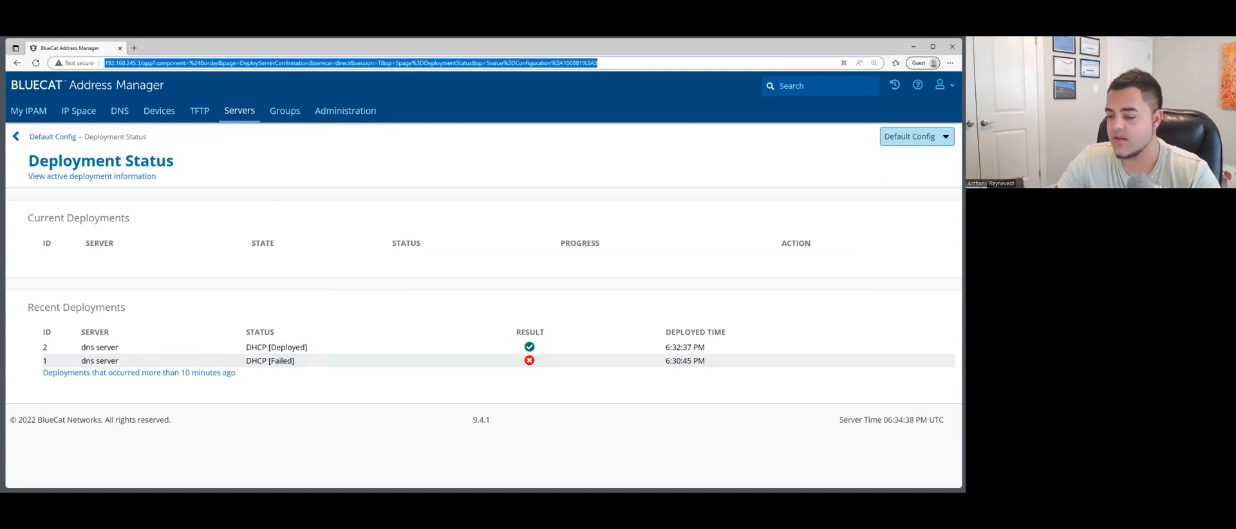
{"action": "key", "text": "alt+Tab"}
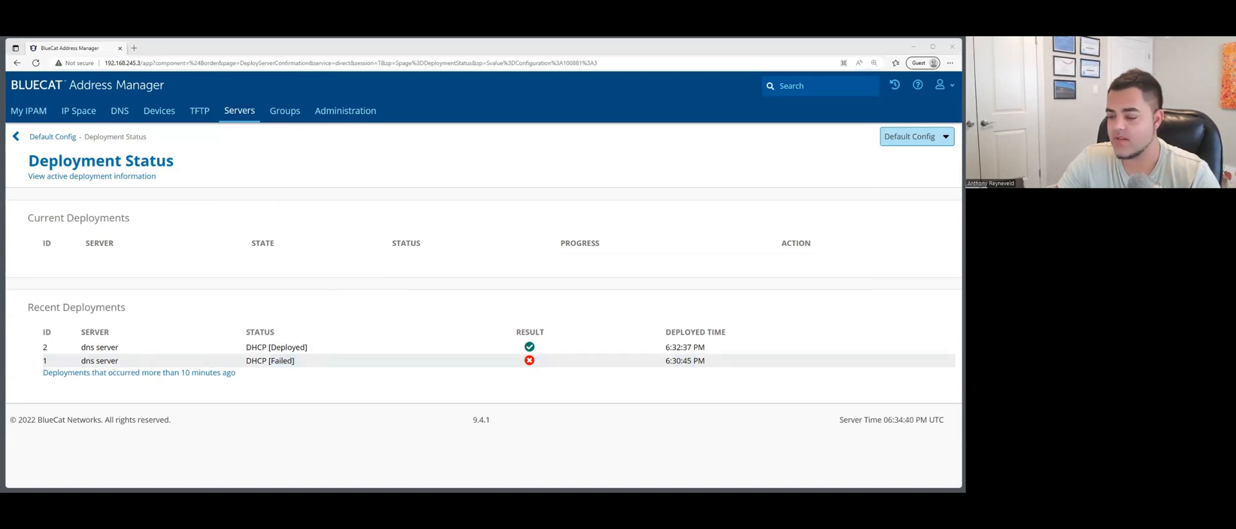
{"action": "key", "text": "alt+Tab"}
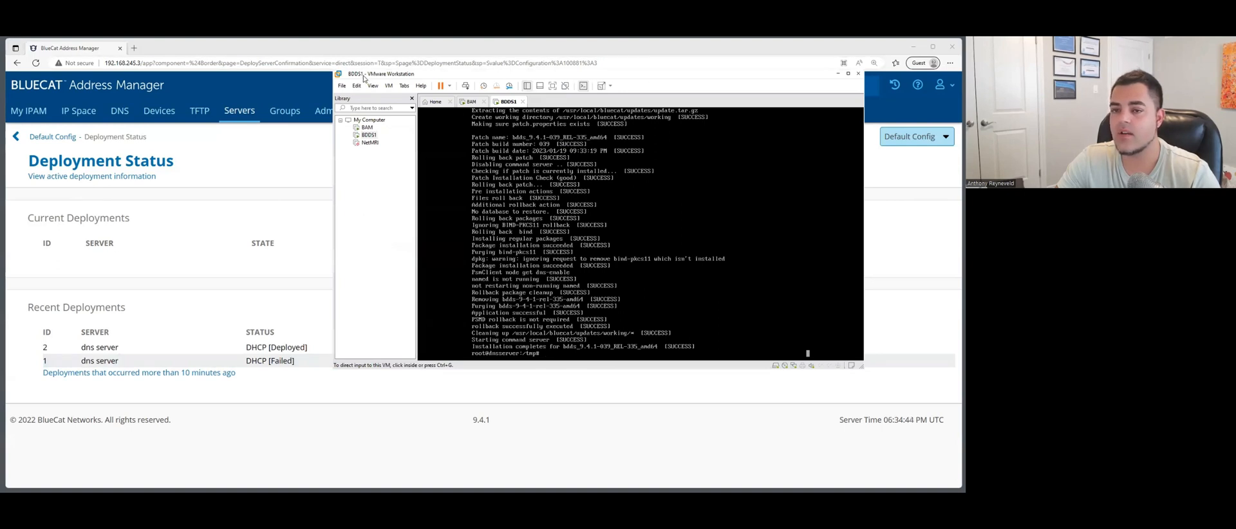
{"action": "left_click_drag", "start_coordinate": [364, 77], "coordinate": [341, 108]}
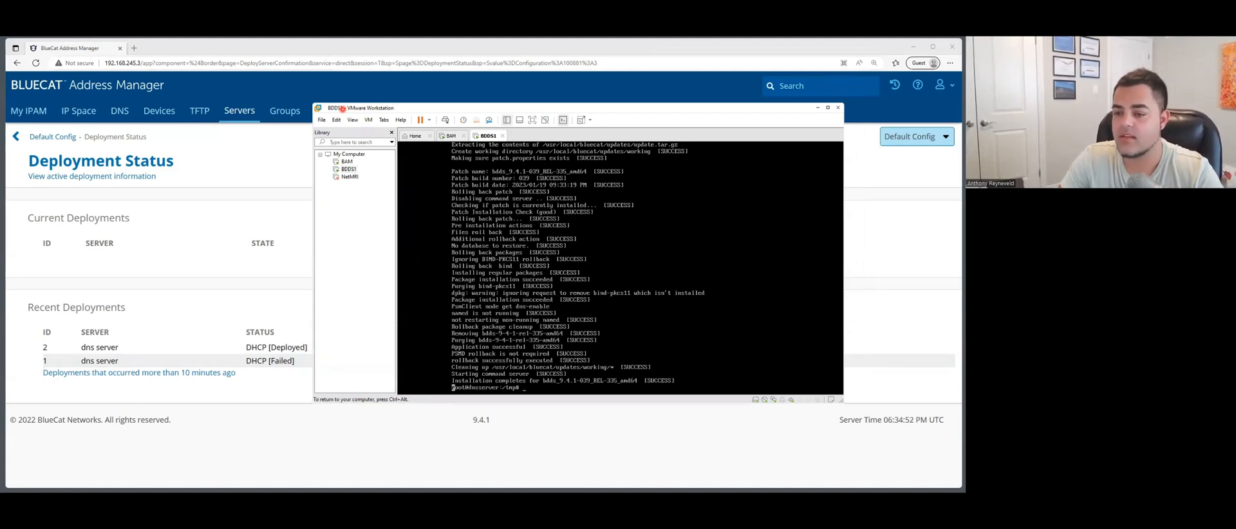
{"action": "key", "text": "ctrl+alt"}
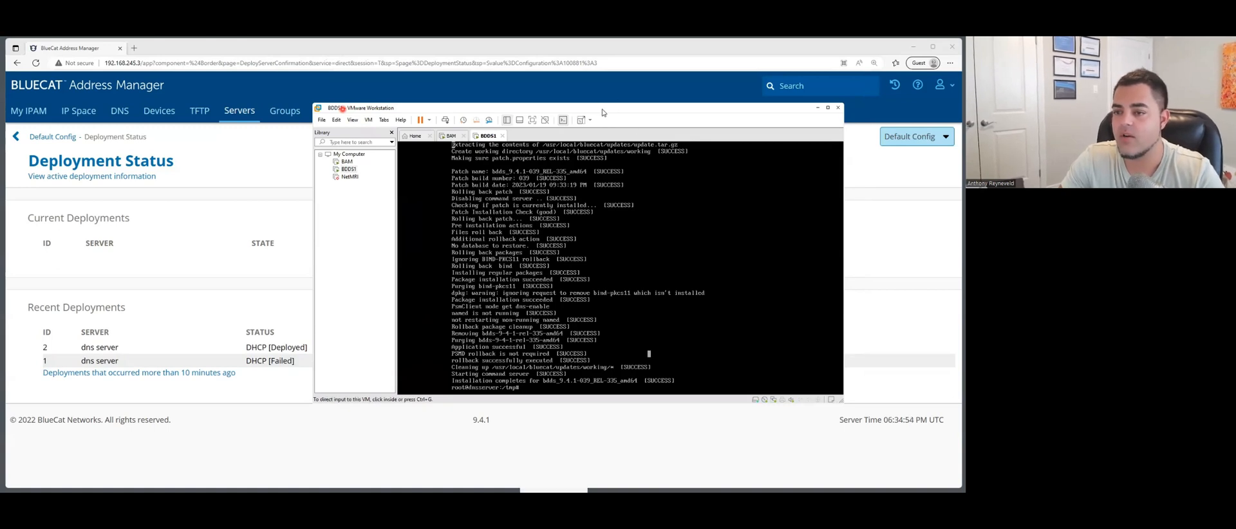
{"action": "left_click_drag", "start_coordinate": [603, 110], "coordinate": [546, 95]}
{"action": "left_click_drag", "start_coordinate": [787, 387], "coordinate": [871, 441]}
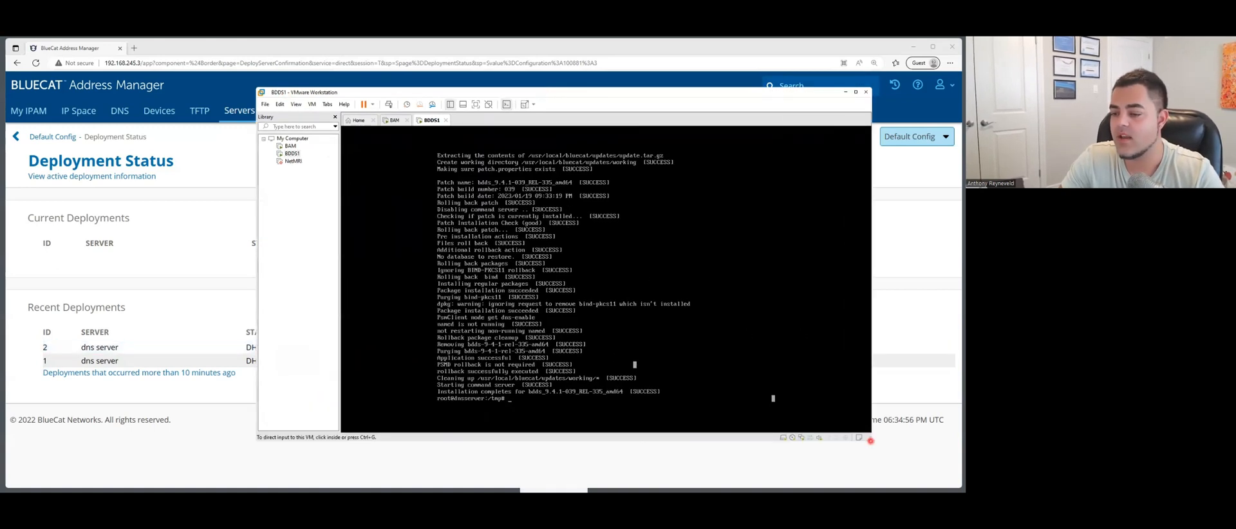
- Follow the system log in the BDDS1 console with tail -f /var/log/syslog, then stop the output
{"action": "left_click", "coordinate": [558, 303]}
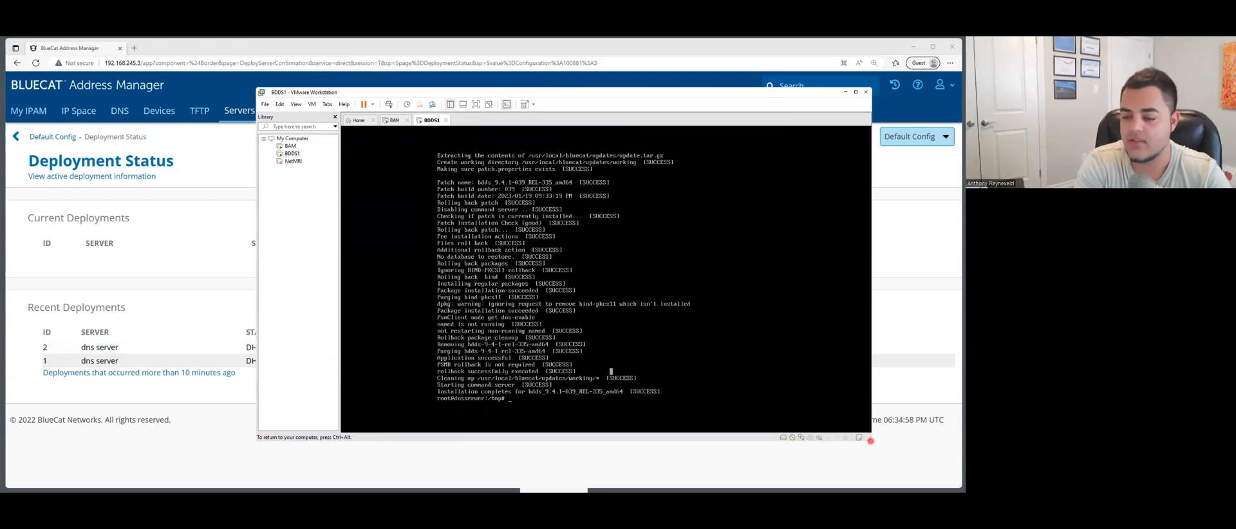
{"action": "type", "text": "tail -f"}
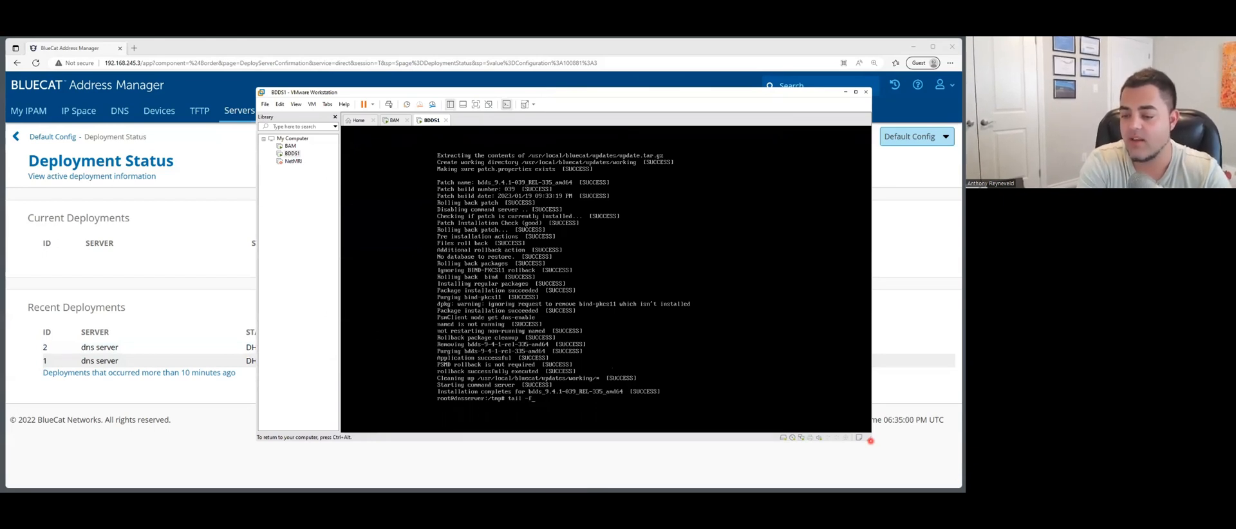
{"action": "type", "text": " /var/log/"}
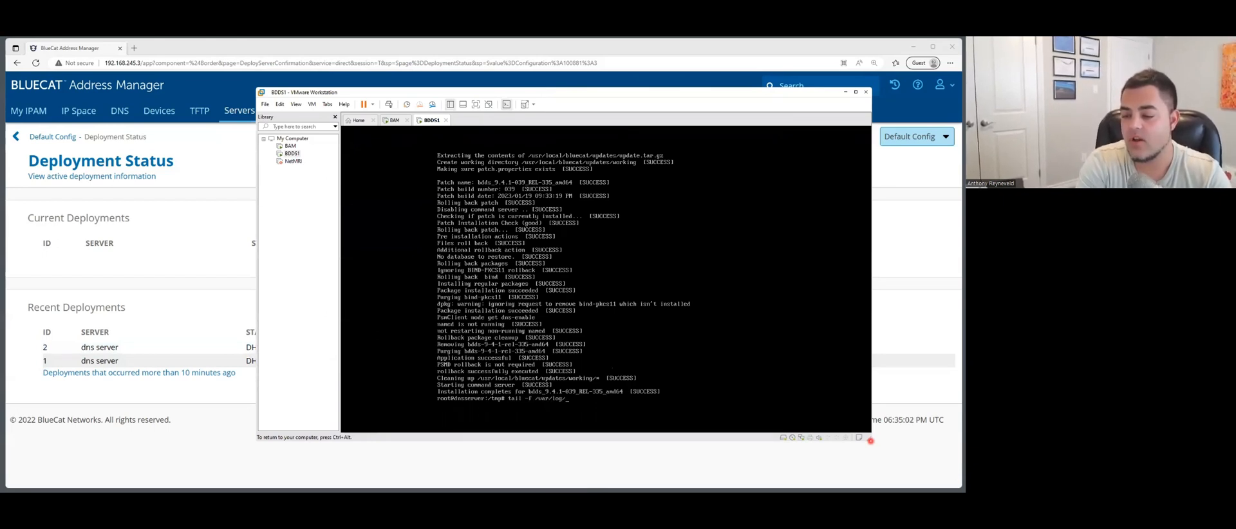
{"action": "type", "text": "syslog"}
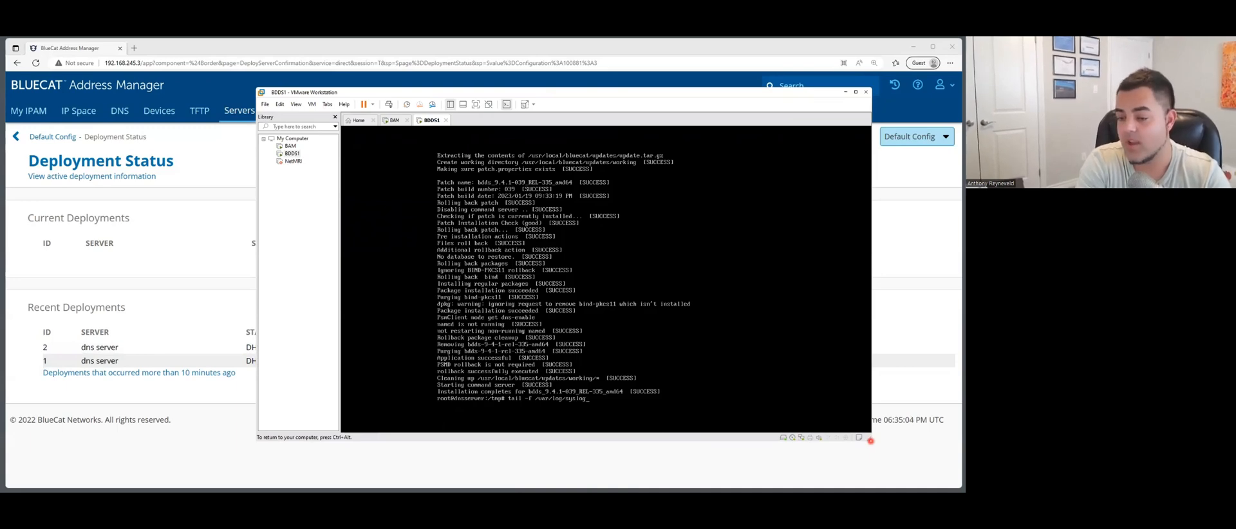
{"action": "key", "text": "Return"}
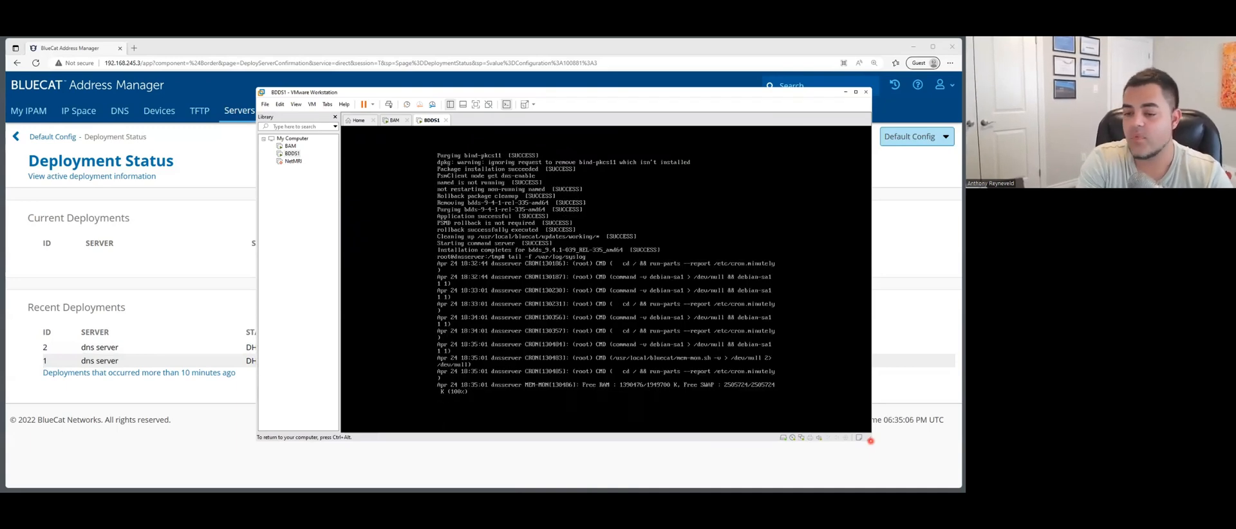
{"action": "key", "text": "ctrl+c"}
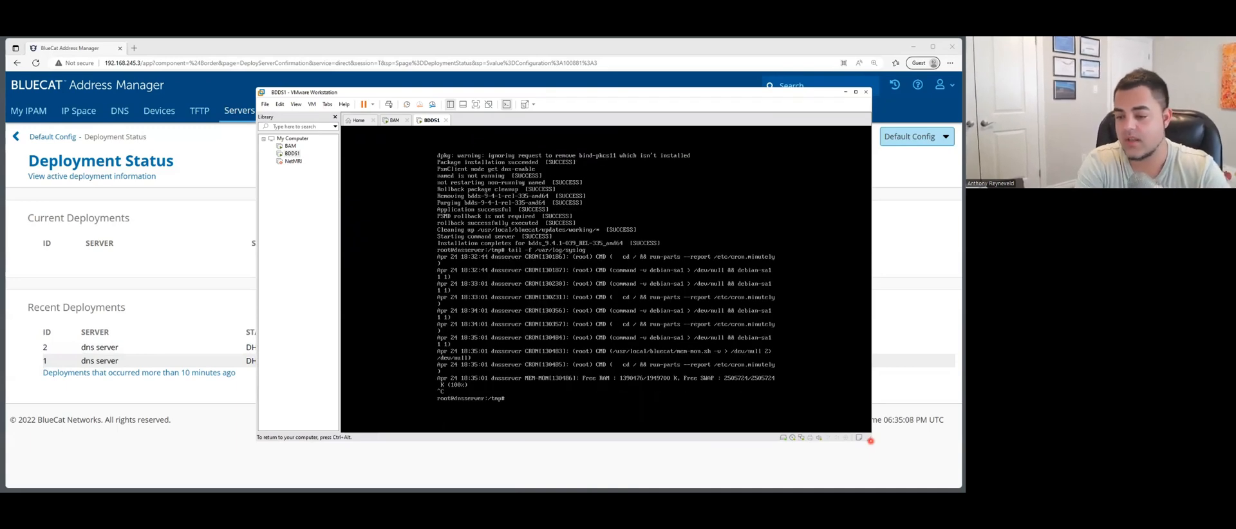
{"action": "type", "text": "rnd"}
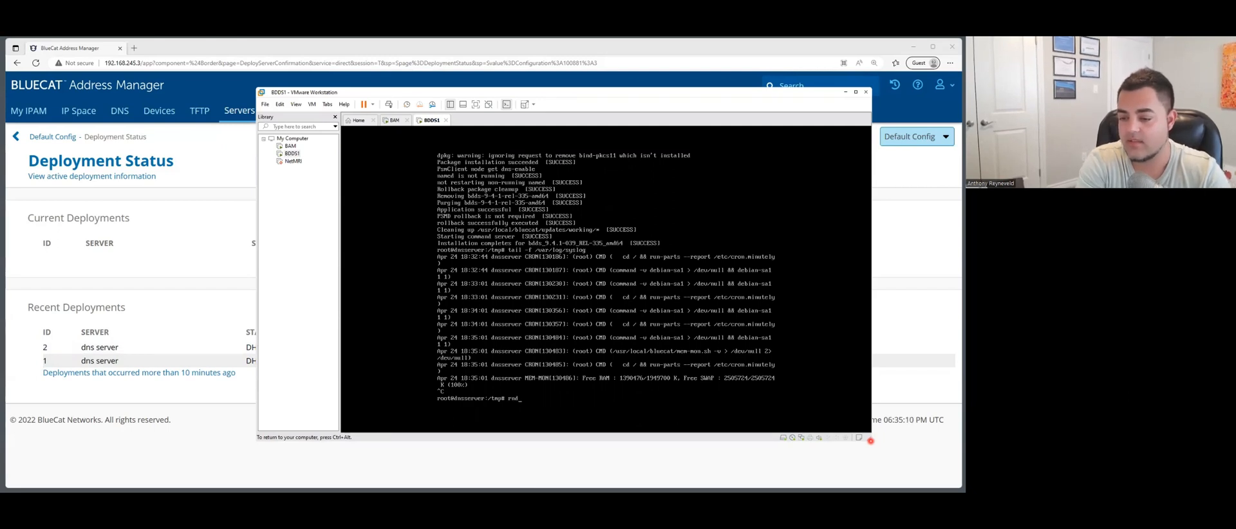
{"action": "key", "text": "BackSpace"}
{"action": "key", "text": "BackSpace"}
{"action": "key", "text": "BackSpace"}
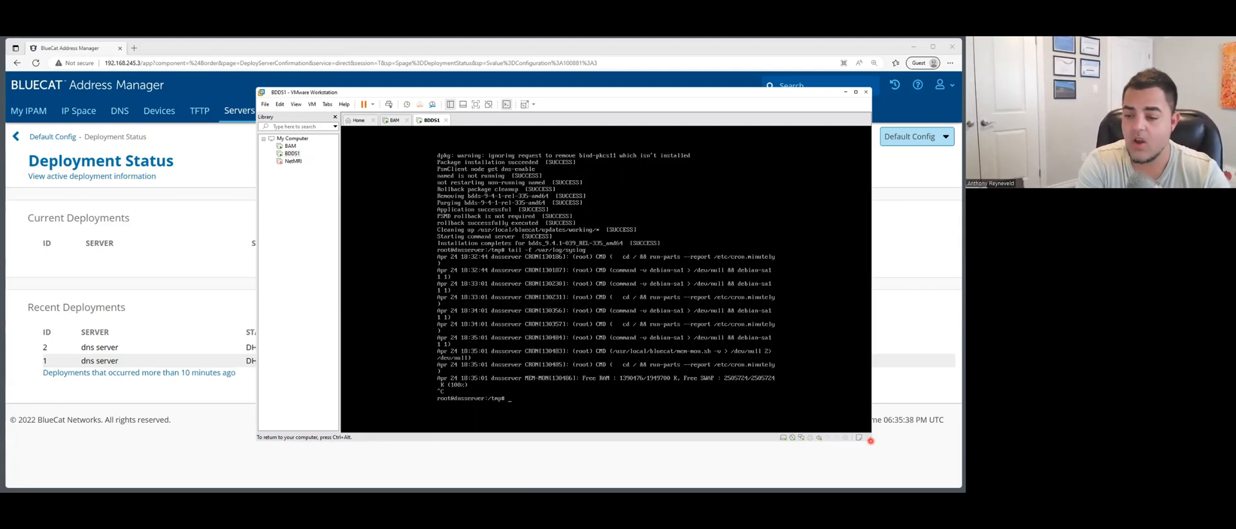
- List the server's node settings with PsmClient node get, and rerun the command piped through less
{"action": "type", "text": "s"}
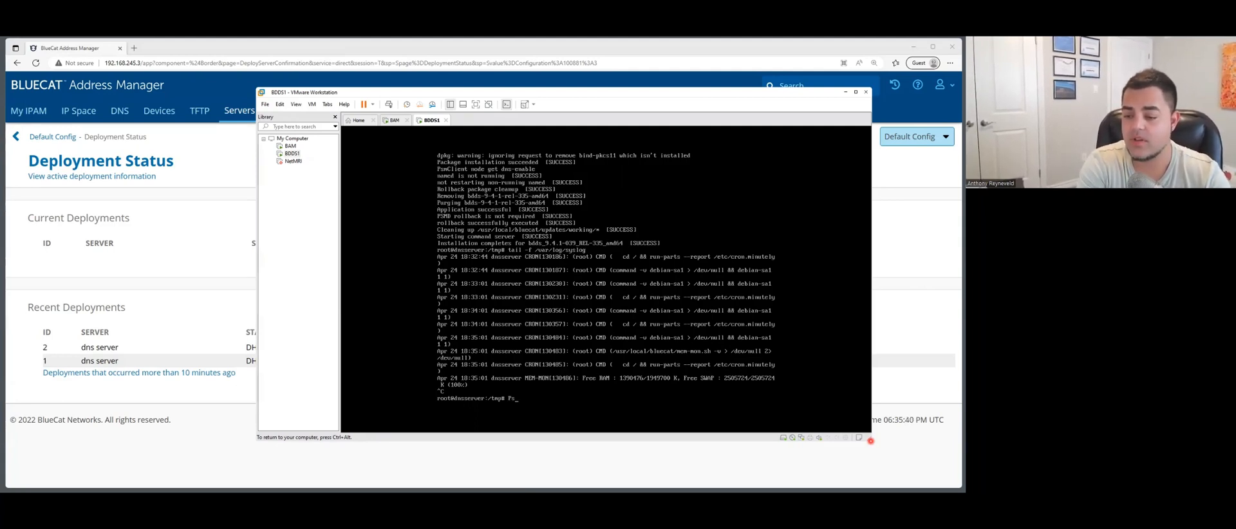
{"action": "type", "text": "mClient node"}
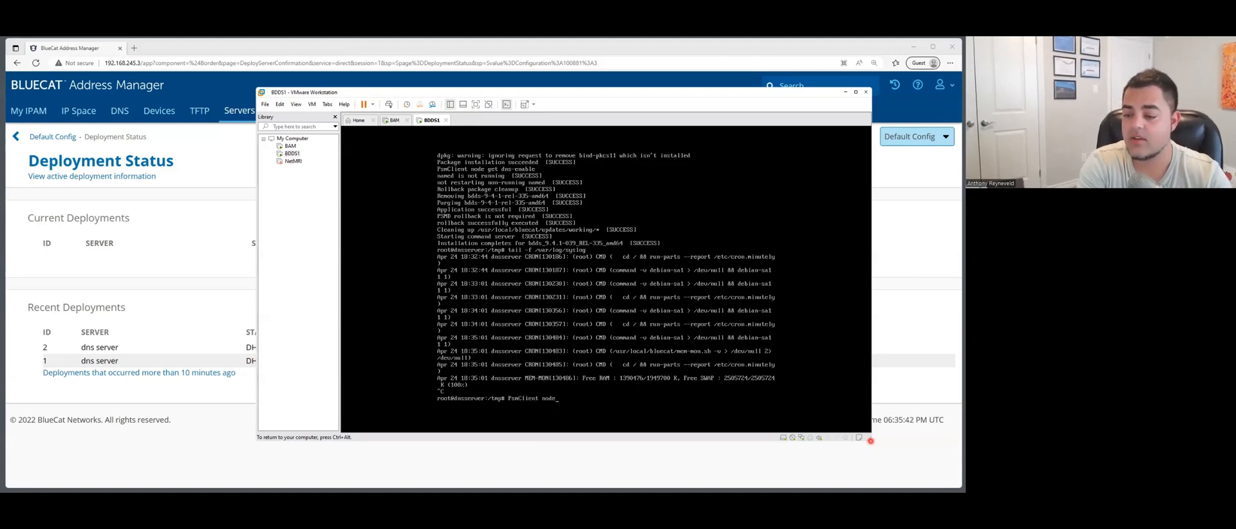
{"action": "type", "text": " get"}
{"action": "key", "text": "Return"}
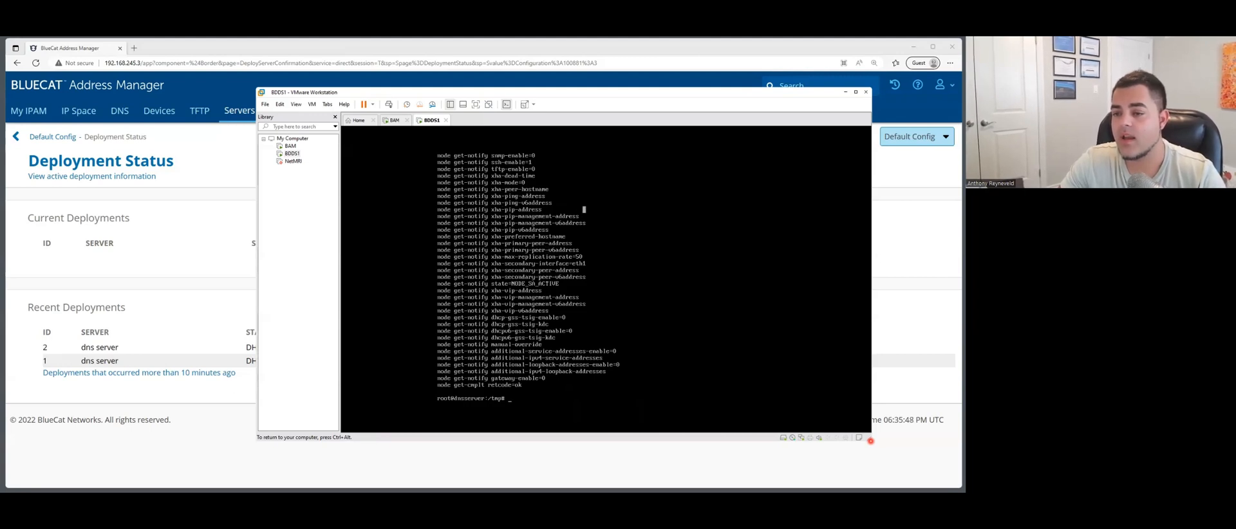
{"action": "key", "text": "Up"}
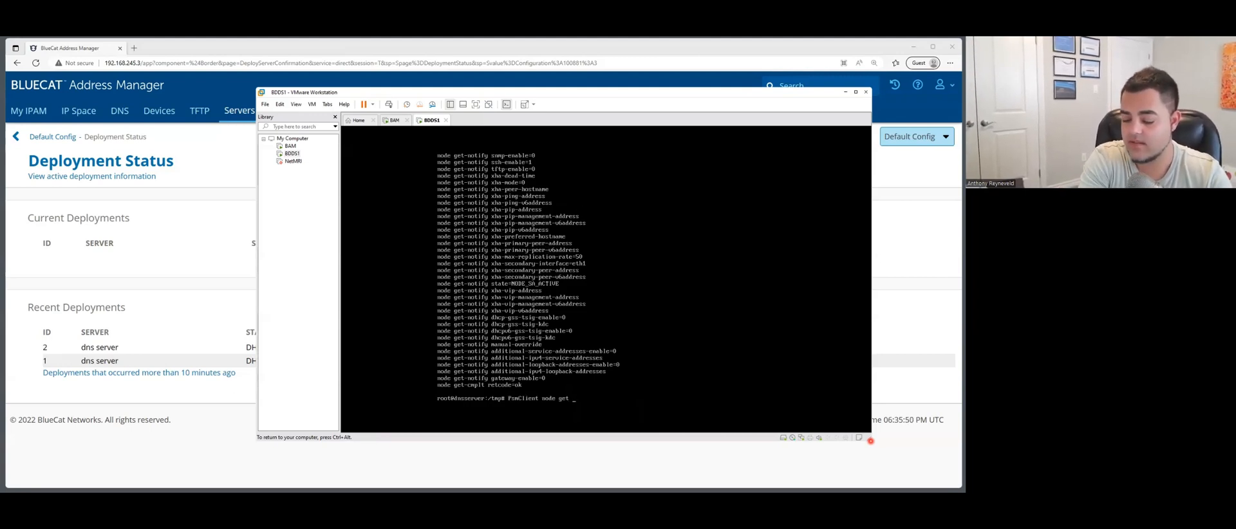
{"action": "type", "text": "| less"}
{"action": "key", "text": "Return"}
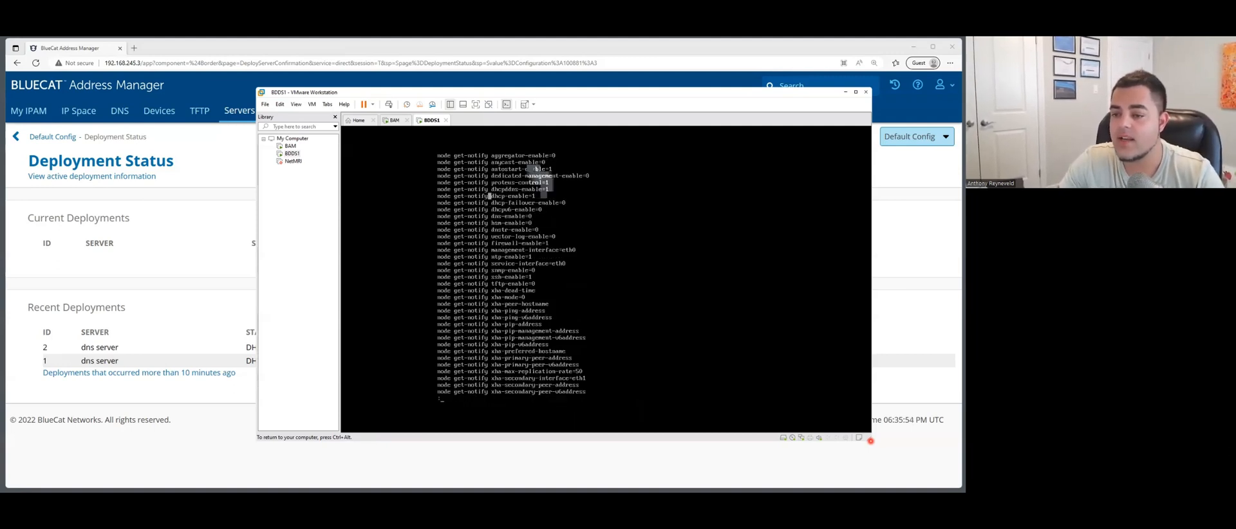
- Examine the dhcp-enable, proteus-control and dns-enable entries in the paged node settings and quit the pager
{"action": "left_click_drag", "start_coordinate": [491, 195], "coordinate": [538, 202]}
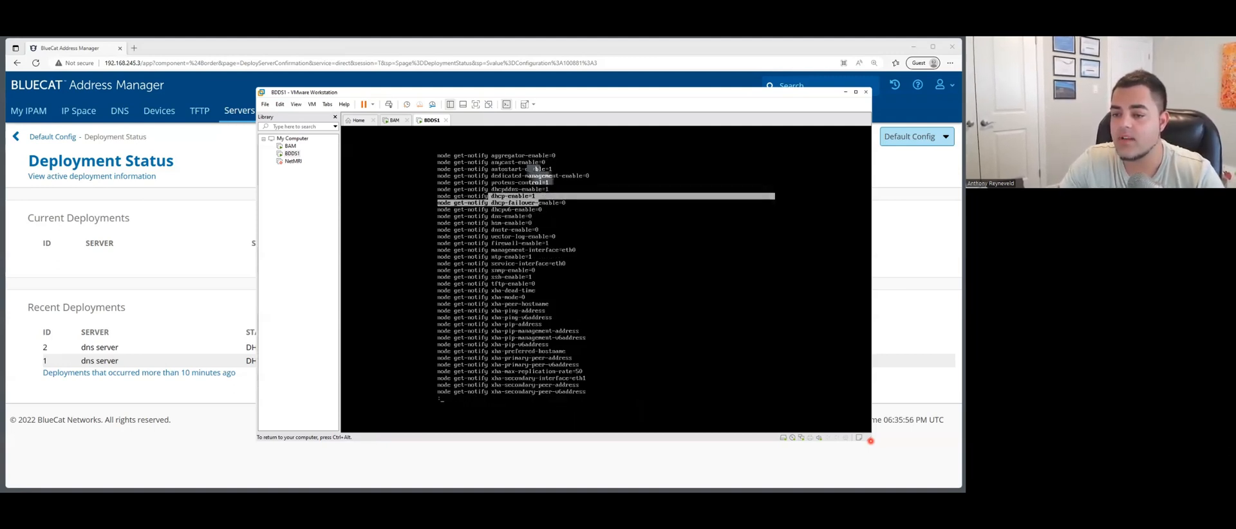
{"action": "left_click", "coordinate": [542, 196]}
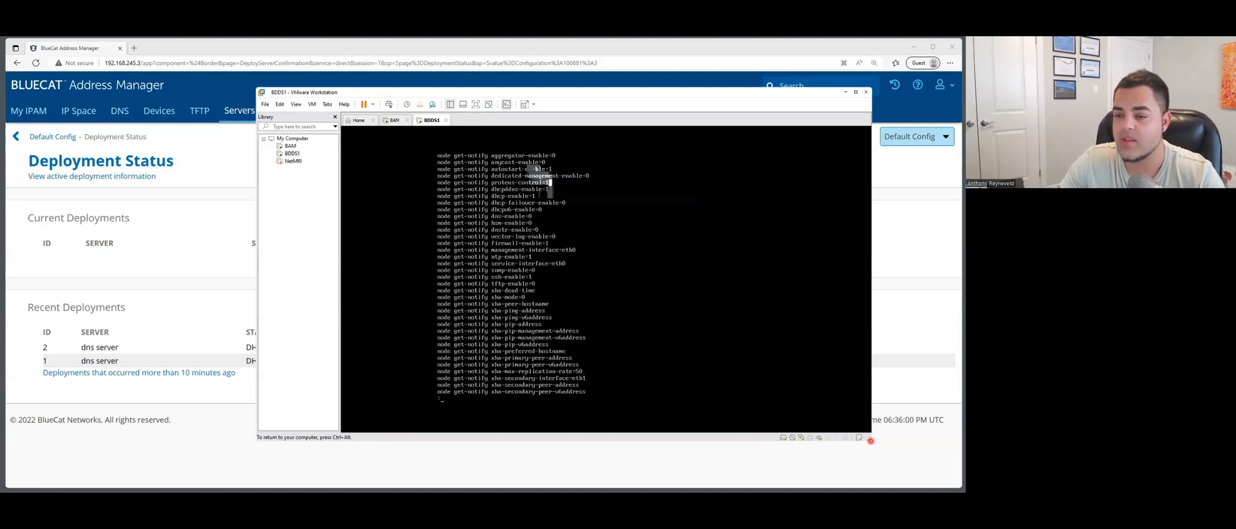
{"action": "left_click_drag", "start_coordinate": [548, 182], "coordinate": [497, 183]}
{"action": "left_click", "coordinate": [550, 183]}
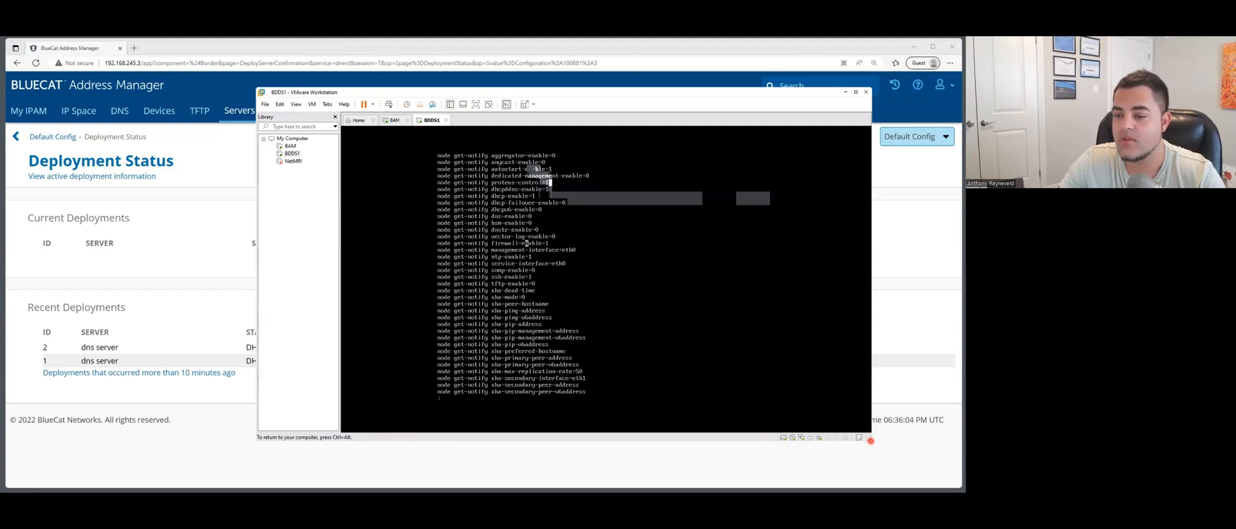
{"action": "left_click_drag", "start_coordinate": [529, 216], "coordinate": [491, 216]}
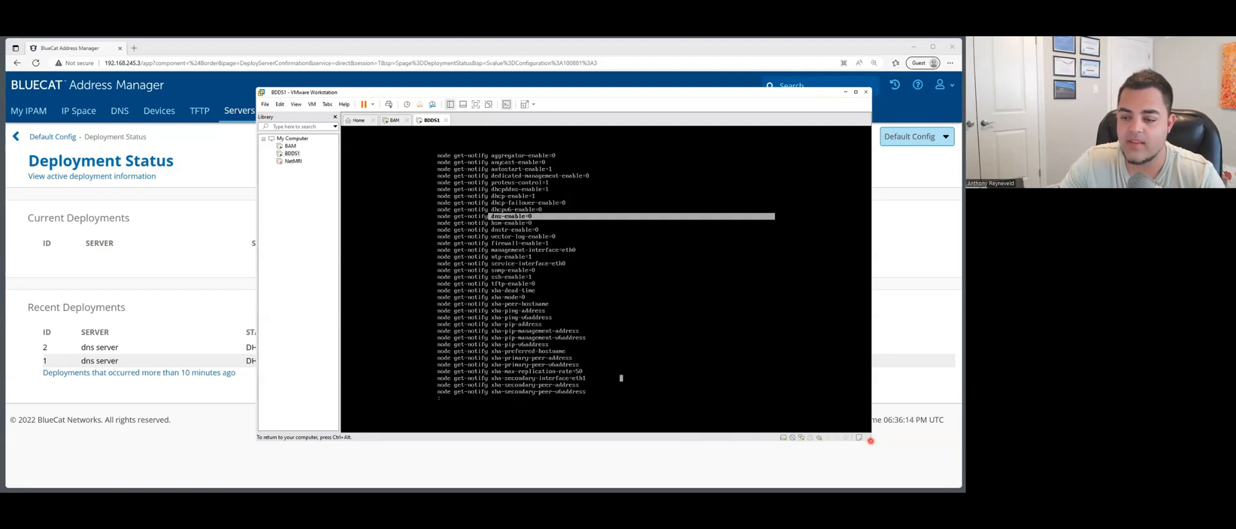
{"action": "key", "text": "q"}
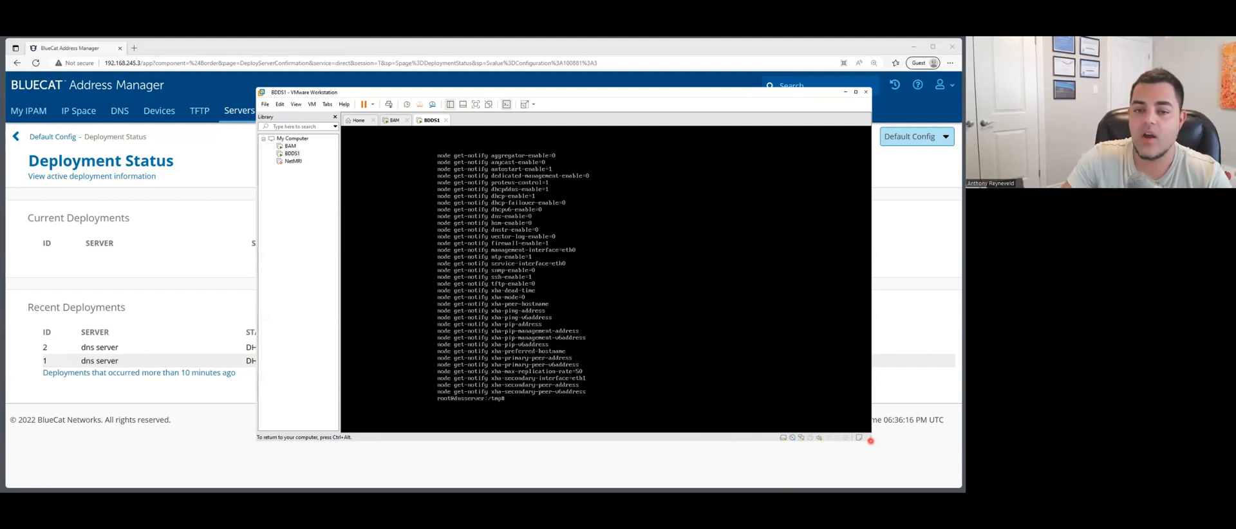
- Switch to BlueCat Address Manager in the browser and add a DNS view named Internal View to Default Config
{"action": "left_click", "coordinate": [221, 234]}
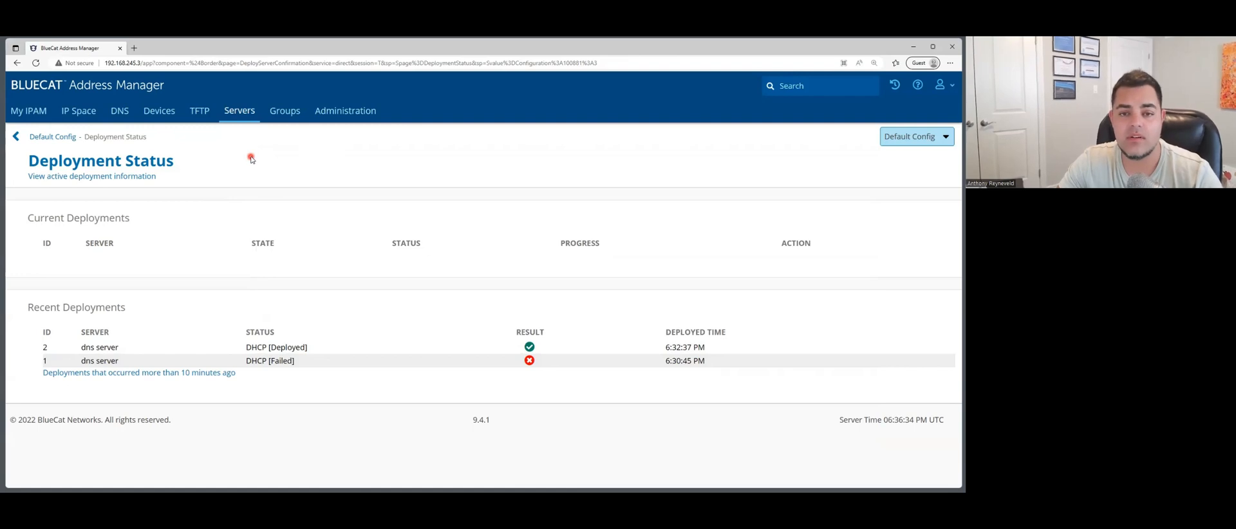
{"action": "left_click", "coordinate": [121, 112]}
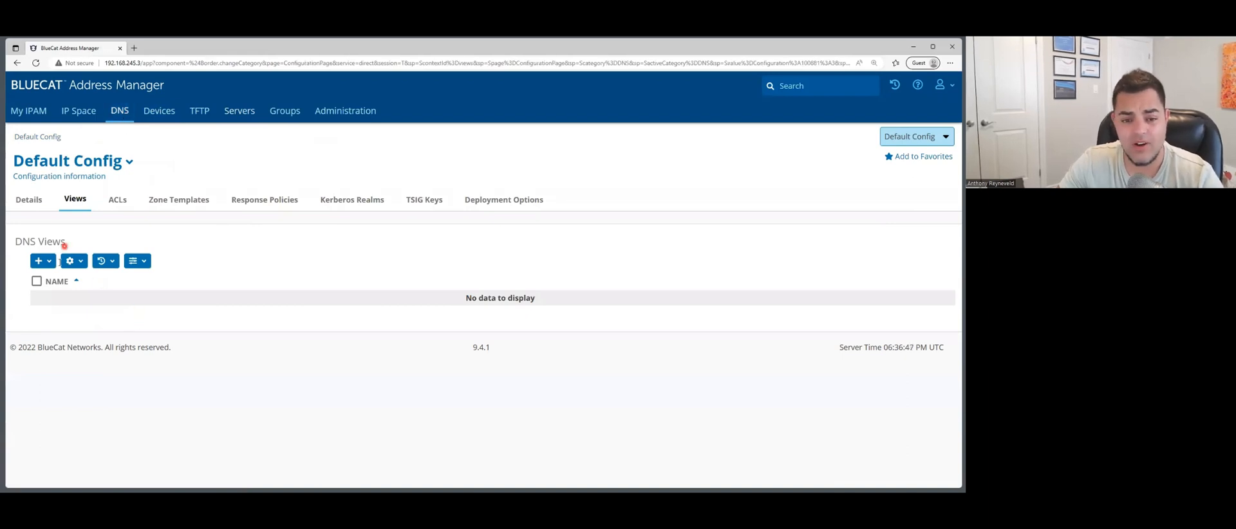
{"action": "left_click", "coordinate": [50, 260]}
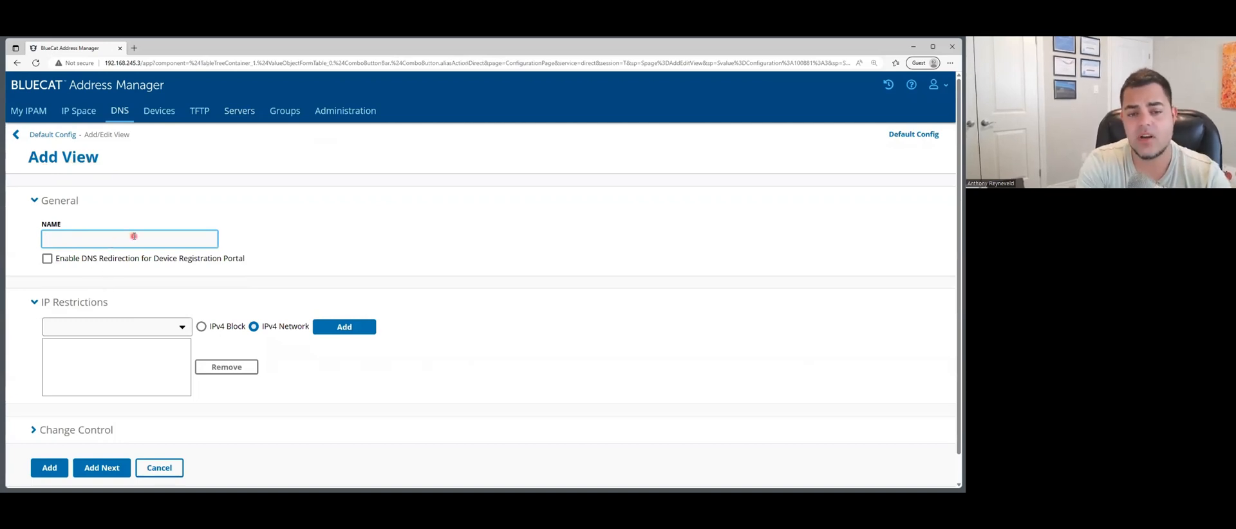
{"action": "type", "text": "Internal View"}
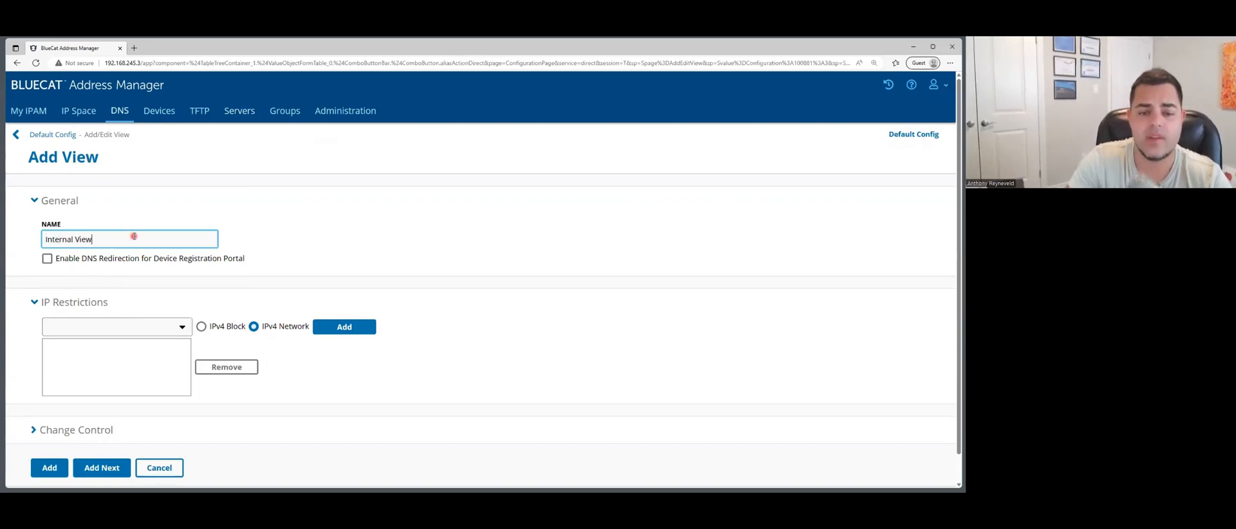
{"action": "scroll", "coordinate": [212, 303], "scroll_direction": "down", "scroll_amount": 1}
{"action": "left_click", "coordinate": [50, 438]}
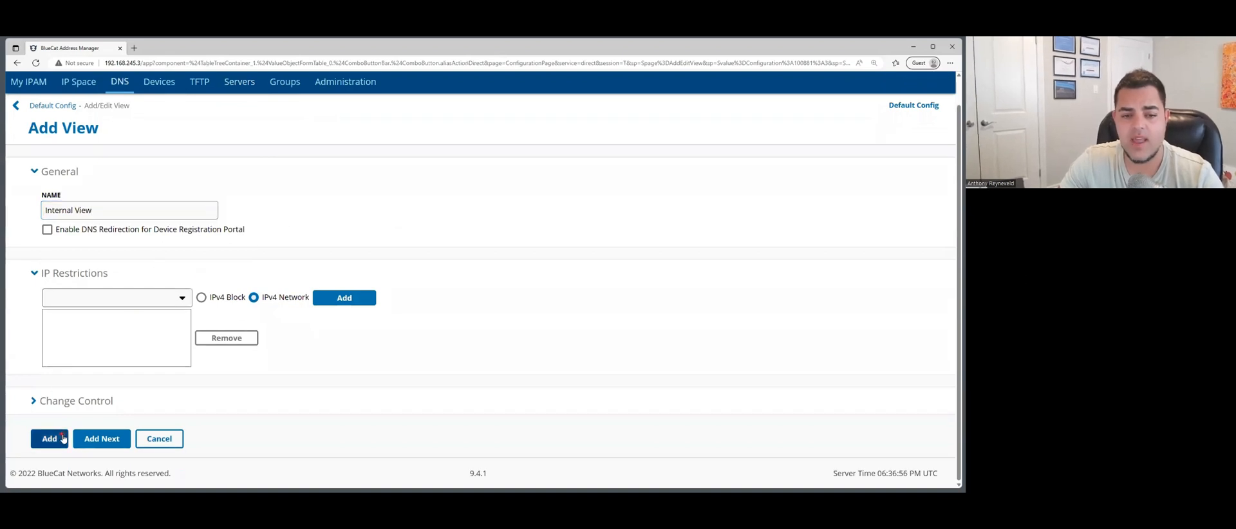
- Open Internal View and start a new zone among its top-level domains
{"action": "left_click", "coordinate": [90, 299]}
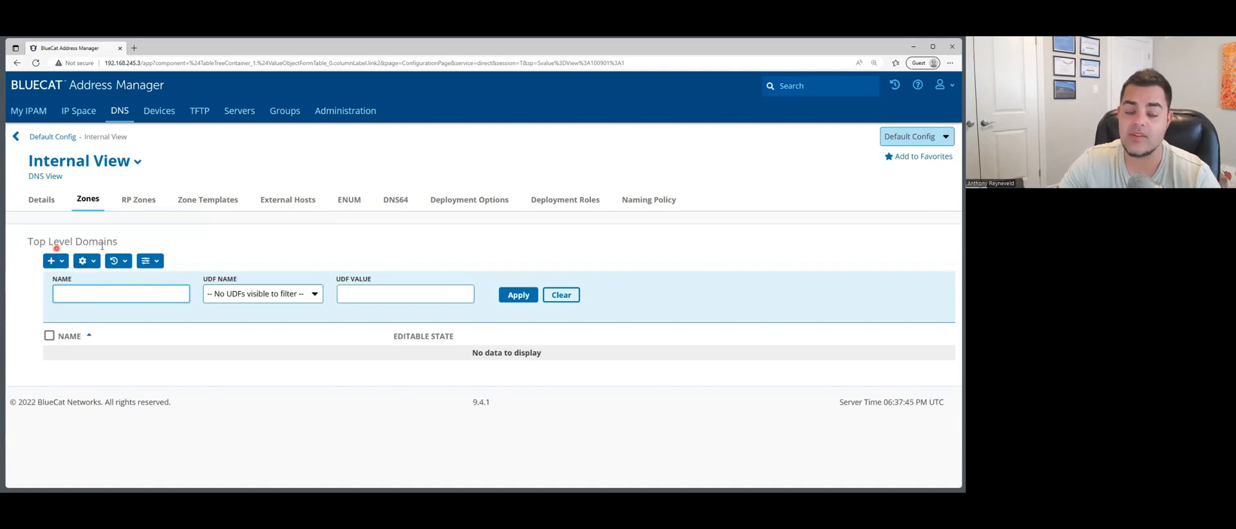
{"action": "left_click", "coordinate": [64, 265]}
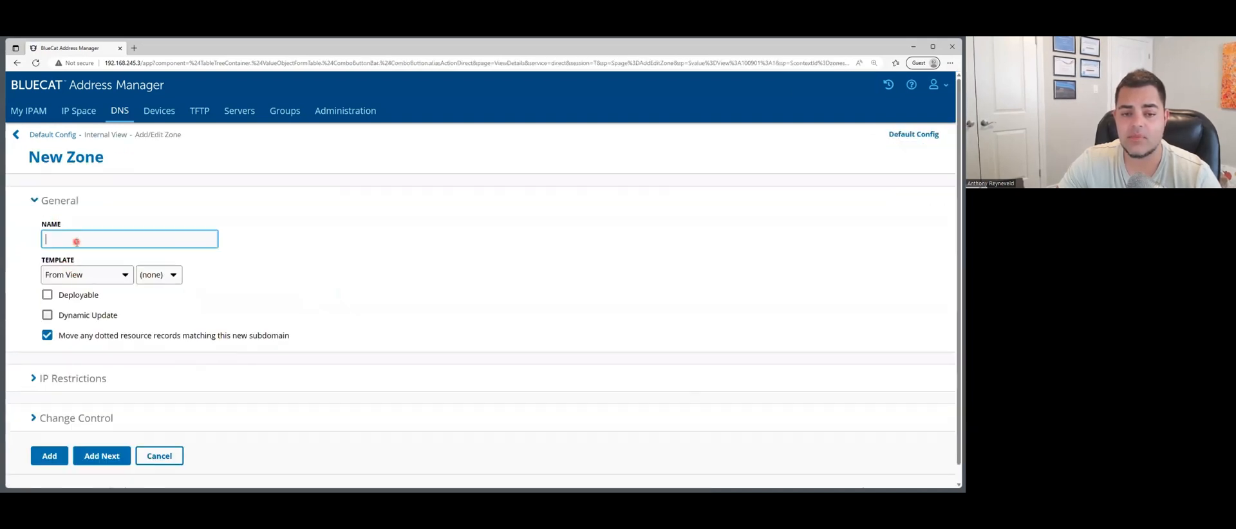
{"action": "left_click", "coordinate": [80, 240]}
{"action": "type", "text": "r"}
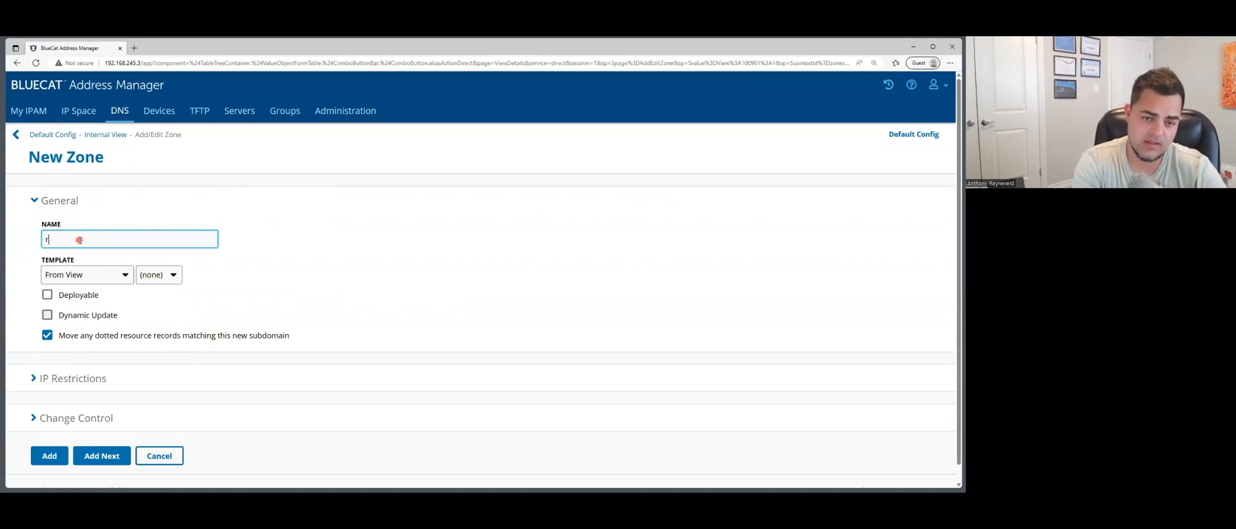
{"action": "type", "text": "eyneveld.com"}
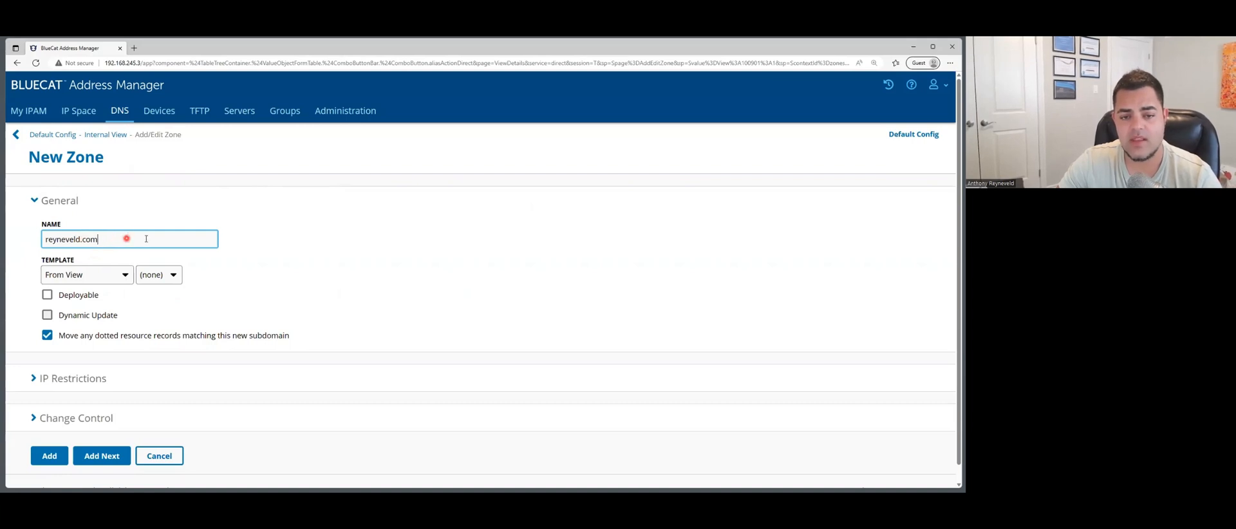
{"action": "left_click_drag", "start_coordinate": [146, 238], "coordinate": [31, 239]}
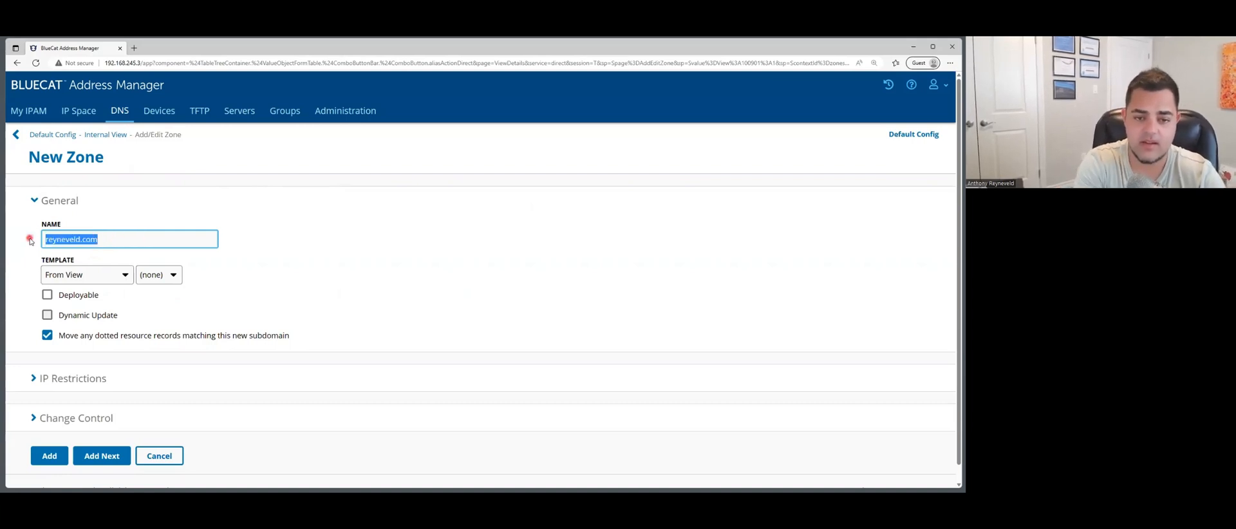
{"action": "type", "text": "reyneve"}
{"action": "key", "text": "BackSpace"}
{"action": "key", "text": "BackSpace"}
{"action": "key", "text": "BackSpace"}
{"action": "key", "text": "BackSpace"}
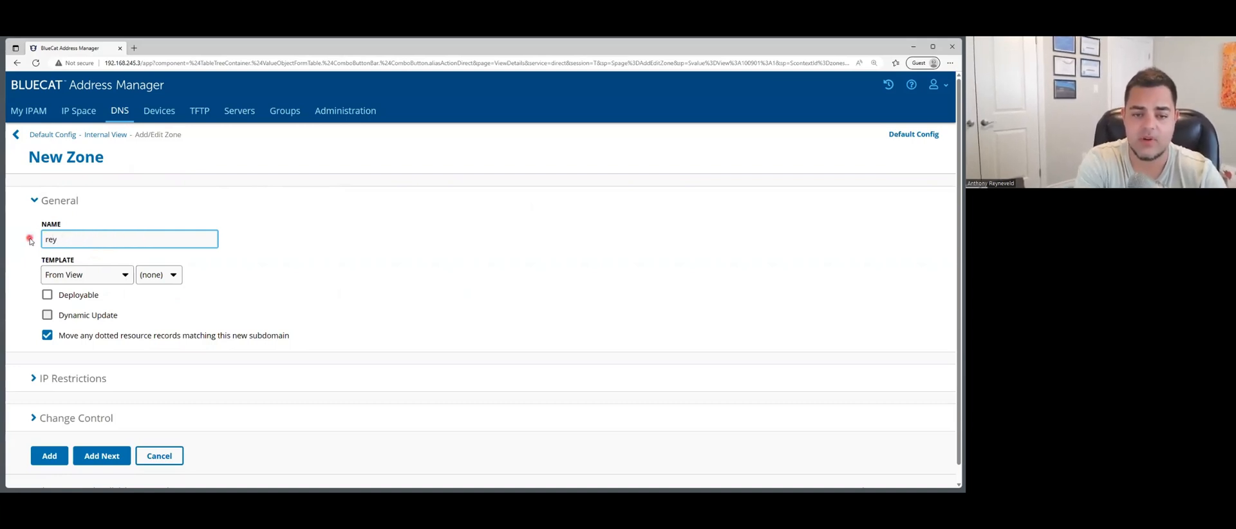
{"action": "key", "text": "BackSpace"}
{"action": "key", "text": "BackSpace"}
{"action": "key", "text": "BackSpace"}
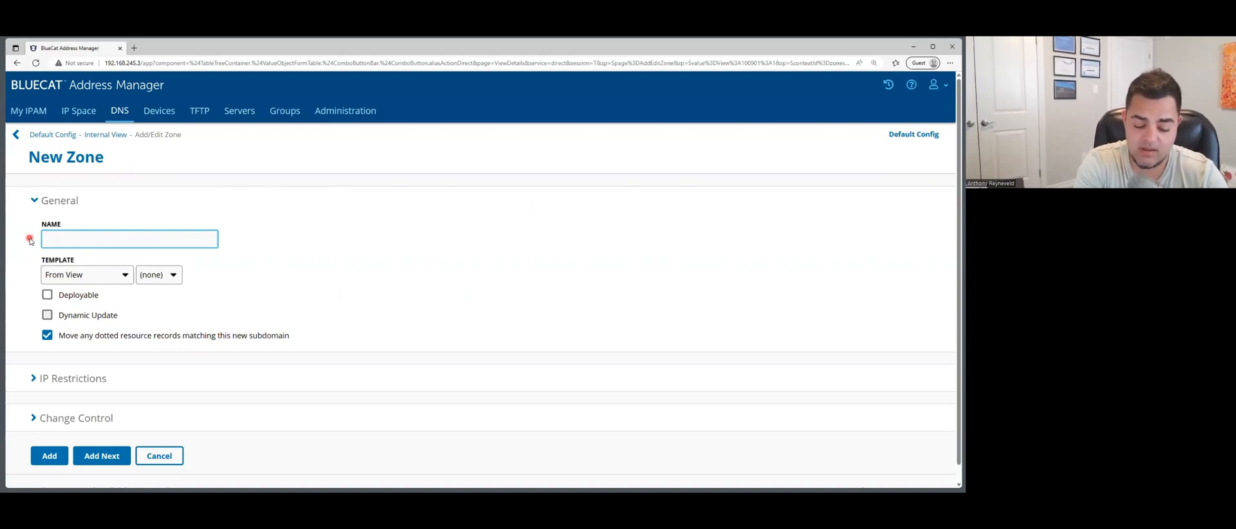
- Name the new zone with the presenter's full name as a .com domain
{"action": "type", "text": "anthonyrey.ev"}
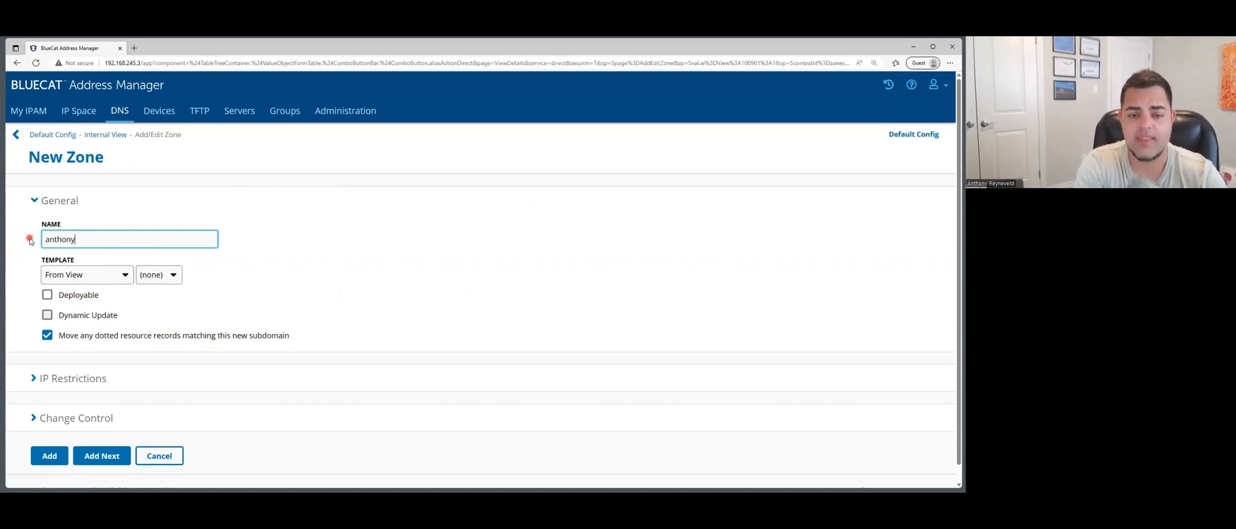
{"action": "key", "text": "BackSpace"}
{"action": "key", "text": "BackSpace"}
{"action": "key", "text": "BackSpace"}
{"action": "type", "text": "ev"}
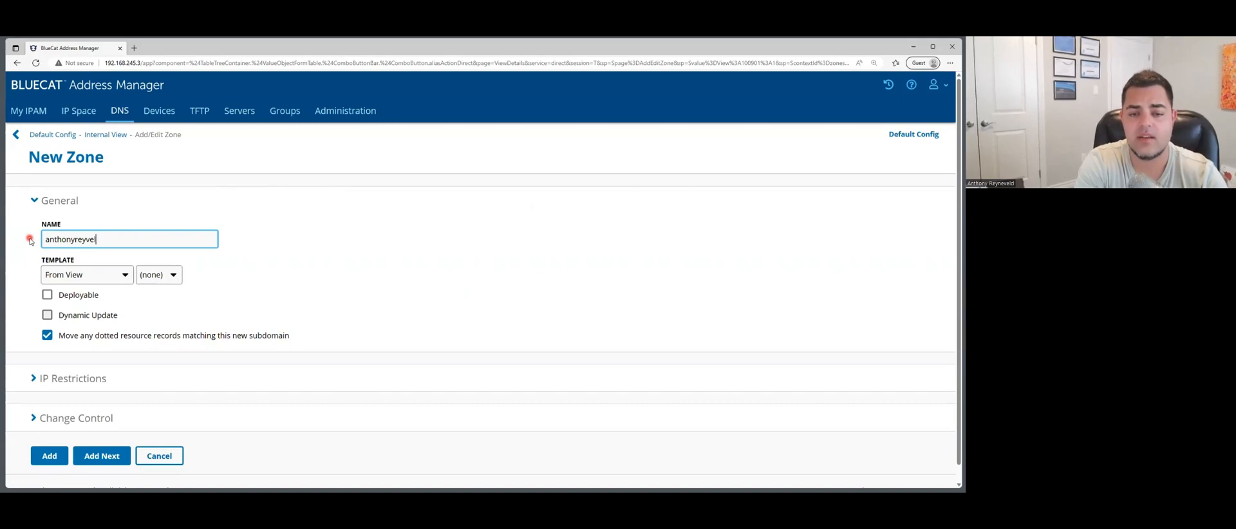
{"action": "key", "text": "BackSpace"}
{"action": "key", "text": "BackSpace"}
{"action": "type", "text": "neveld.com"}
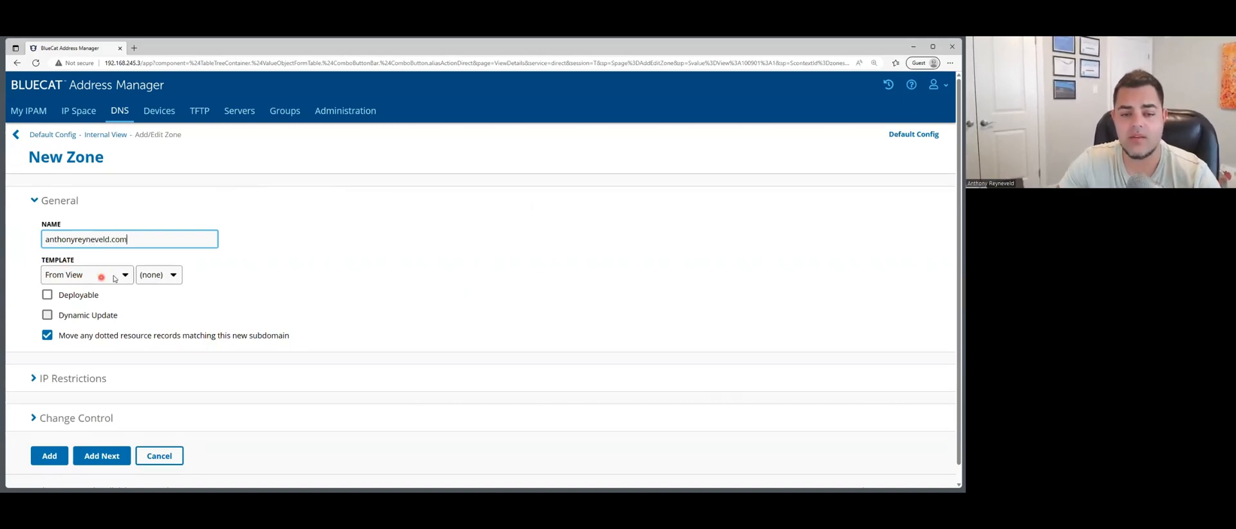
- Mark the new zone as Deployable and add it to Internal View
{"action": "left_click", "coordinate": [47, 296]}
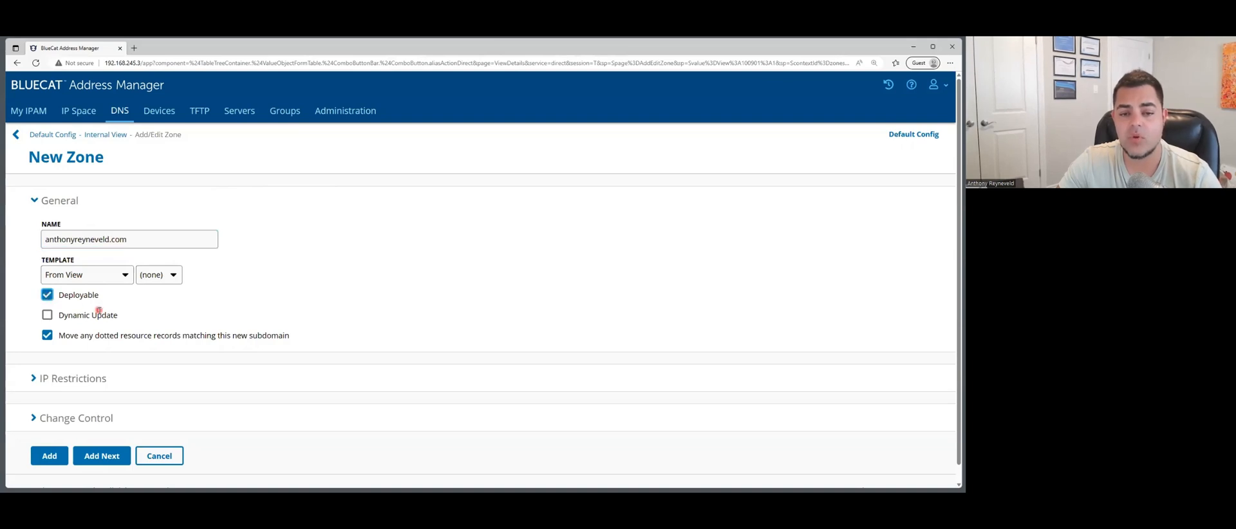
{"action": "left_click", "coordinate": [47, 296]}
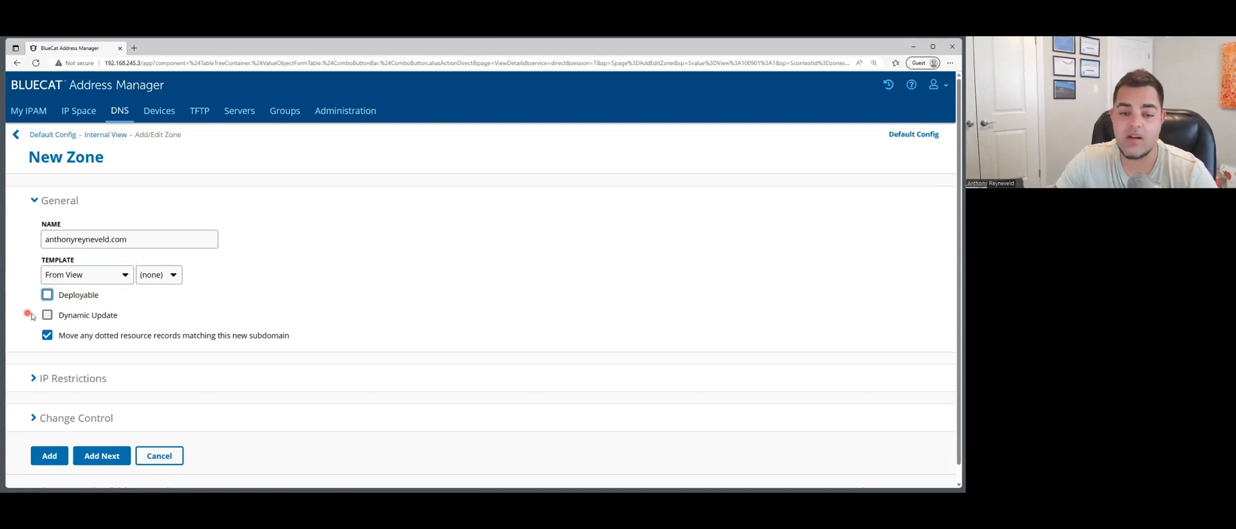
{"action": "left_click", "coordinate": [47, 296]}
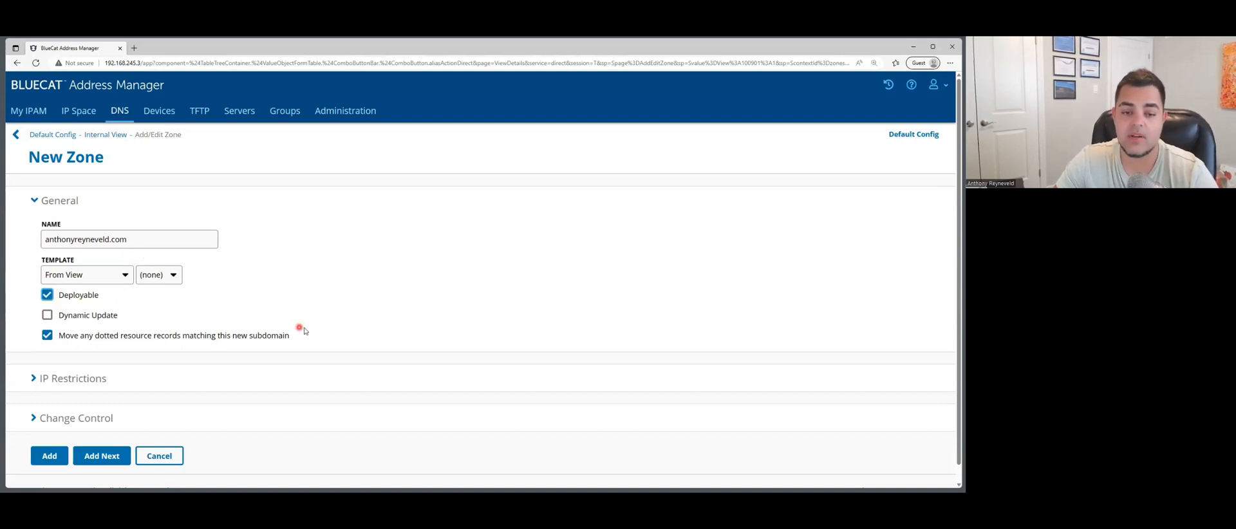
{"action": "scroll", "coordinate": [189, 355], "scroll_direction": "down", "scroll_amount": 1}
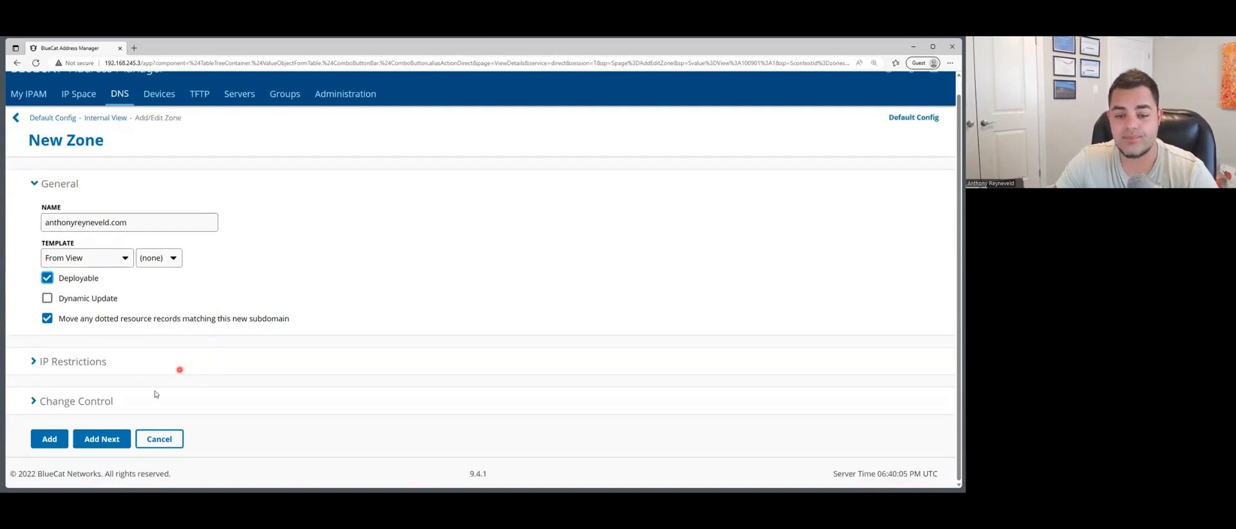
{"action": "left_click", "coordinate": [43, 443]}
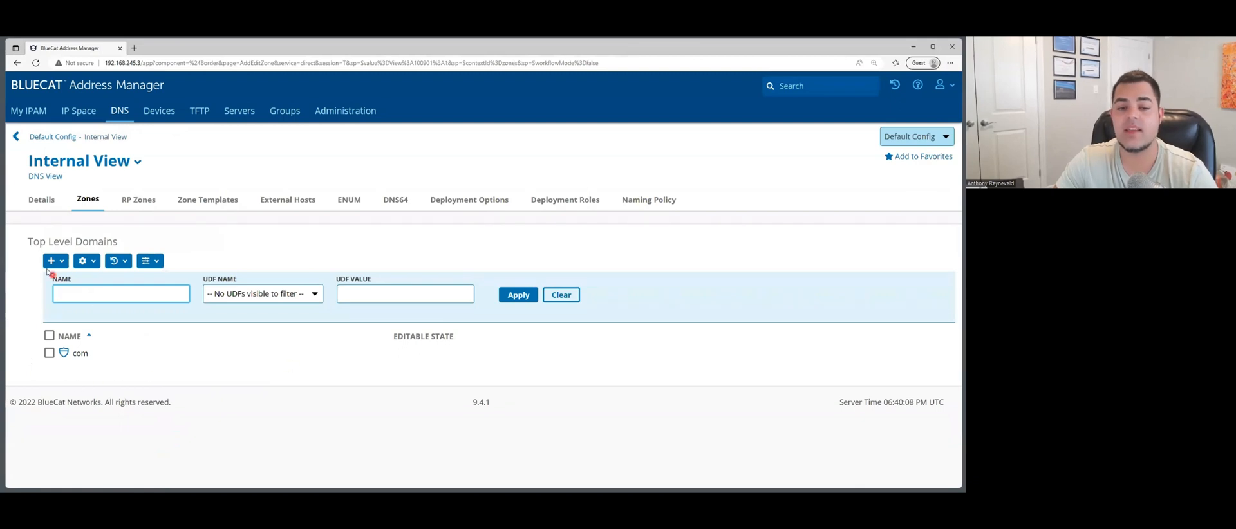
- Open the new zone under com in Internal View and start a DNS deployment role for it
{"action": "left_click", "coordinate": [79, 356]}
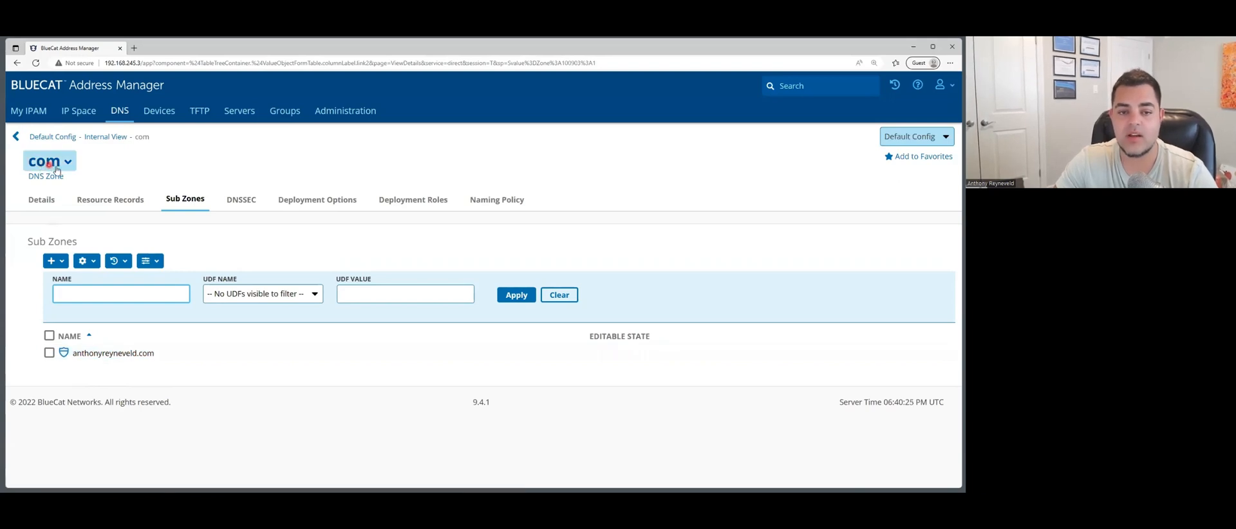
{"action": "left_click", "coordinate": [112, 354]}
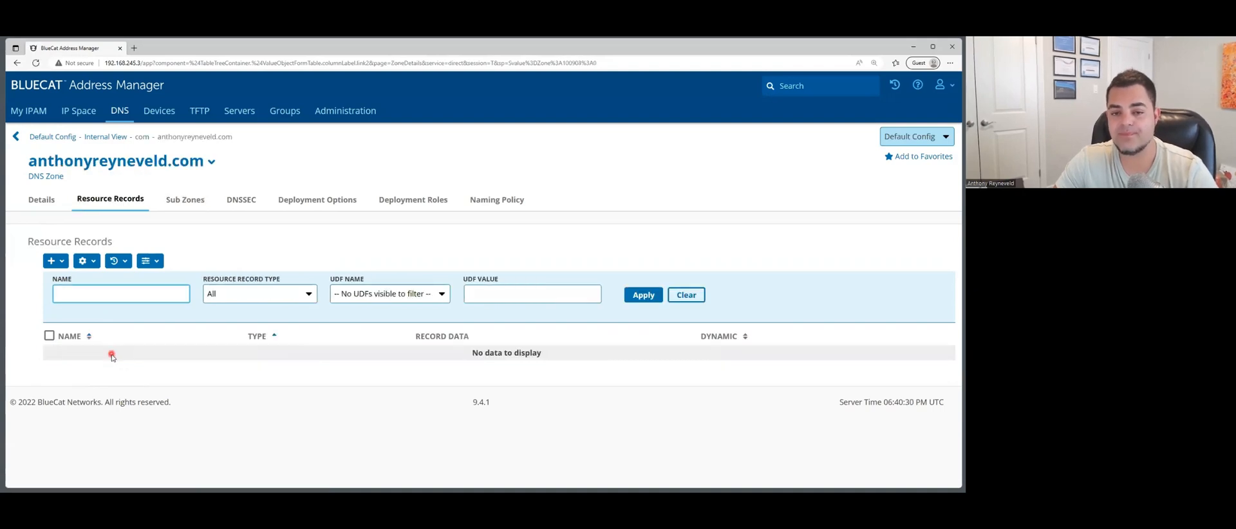
{"action": "left_click", "coordinate": [413, 200]}
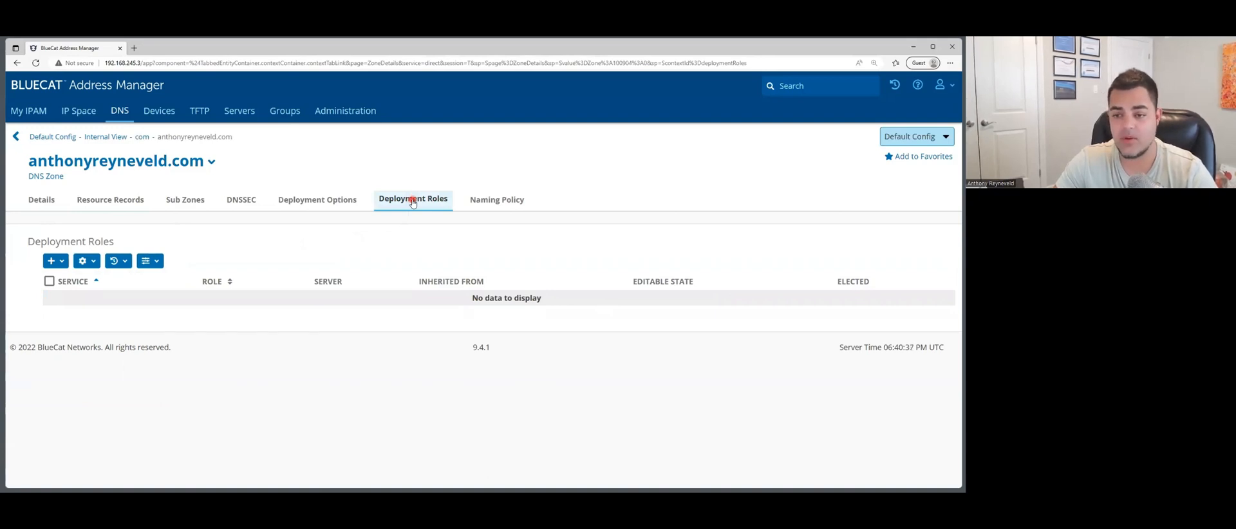
{"action": "left_click", "coordinate": [64, 262]}
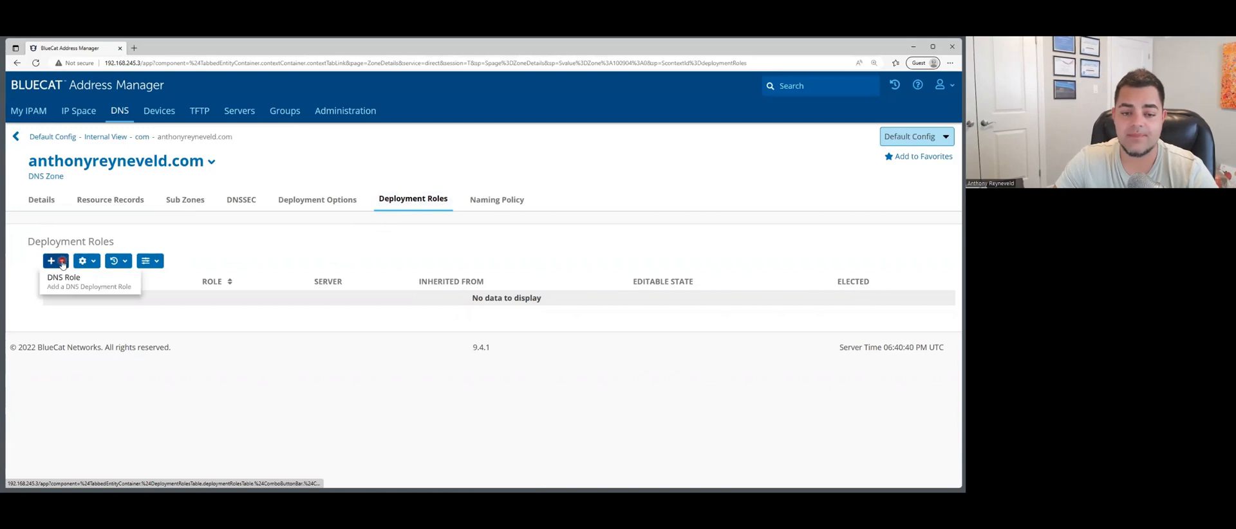
{"action": "left_click", "coordinate": [83, 289]}
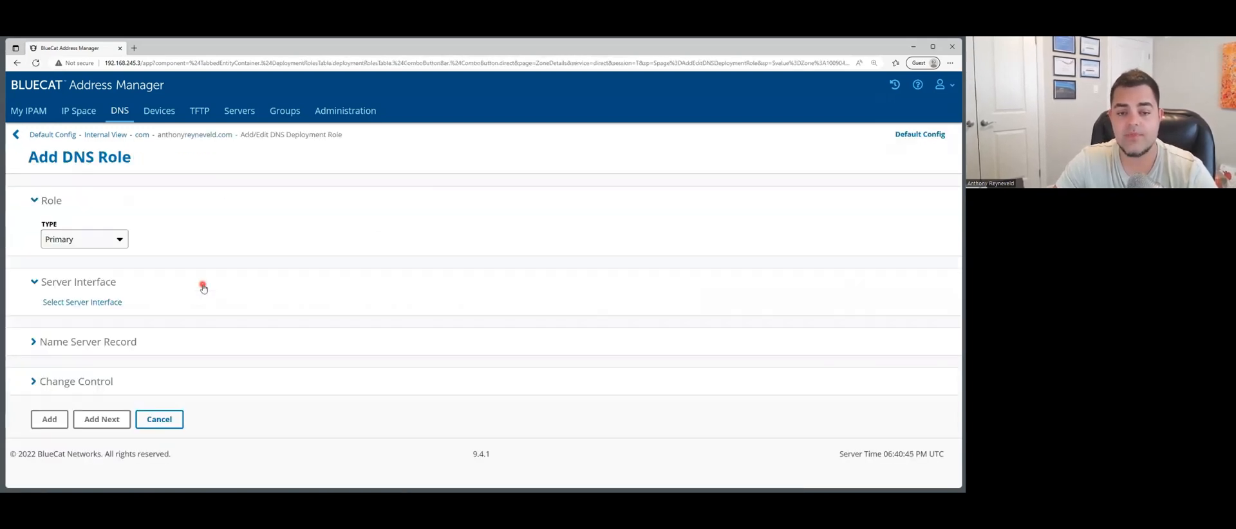
- Review the available DNS role types and keep Primary as the role's type
{"action": "left_click", "coordinate": [62, 242]}
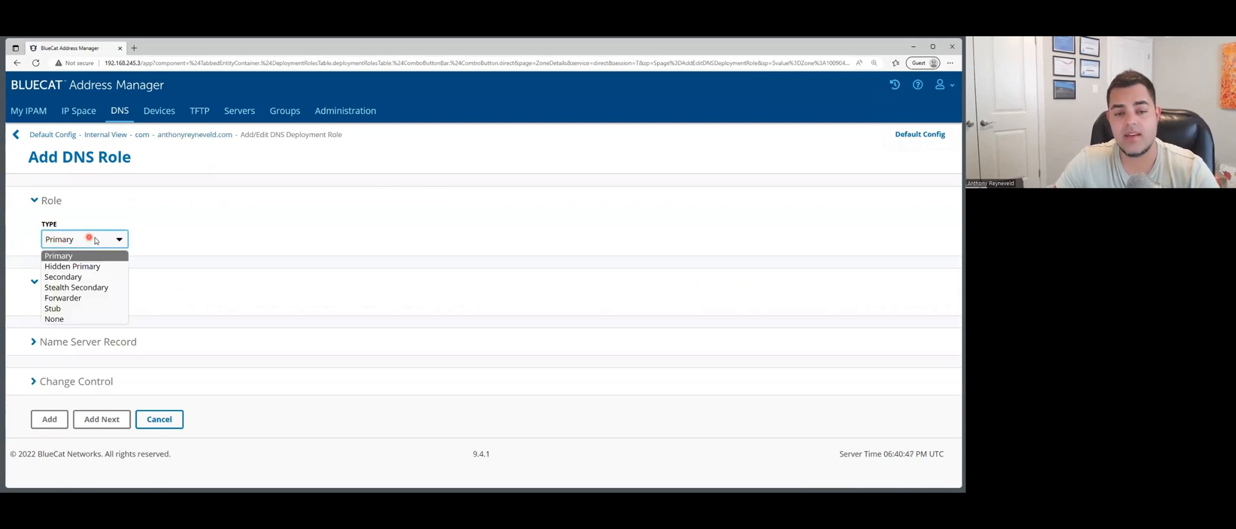
{"action": "left_click", "coordinate": [169, 220]}
{"action": "left_click", "coordinate": [118, 242]}
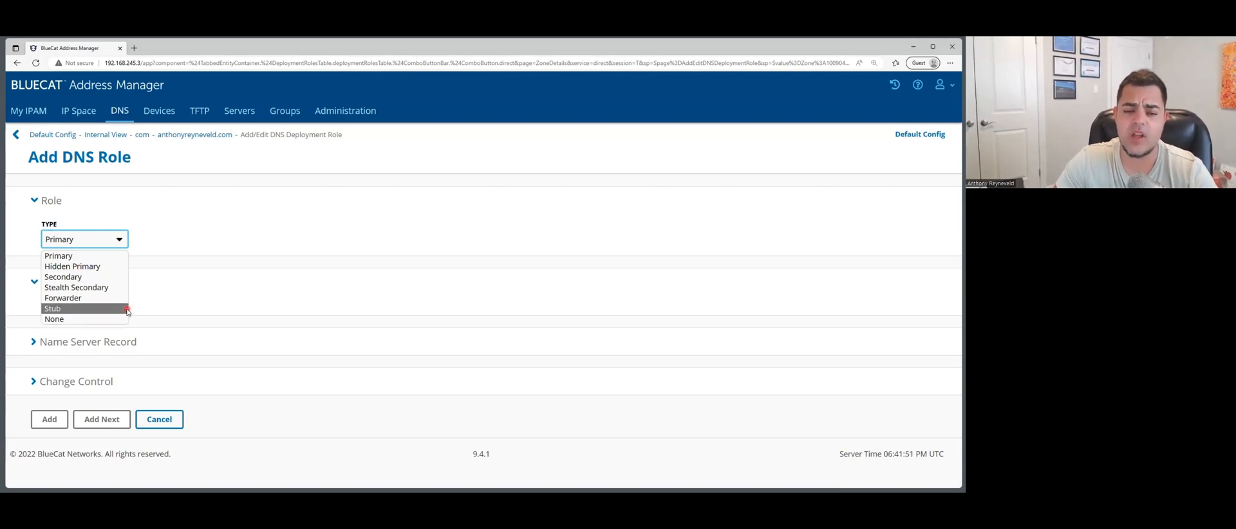
{"action": "left_click", "coordinate": [177, 237]}
{"action": "left_click", "coordinate": [115, 239]}
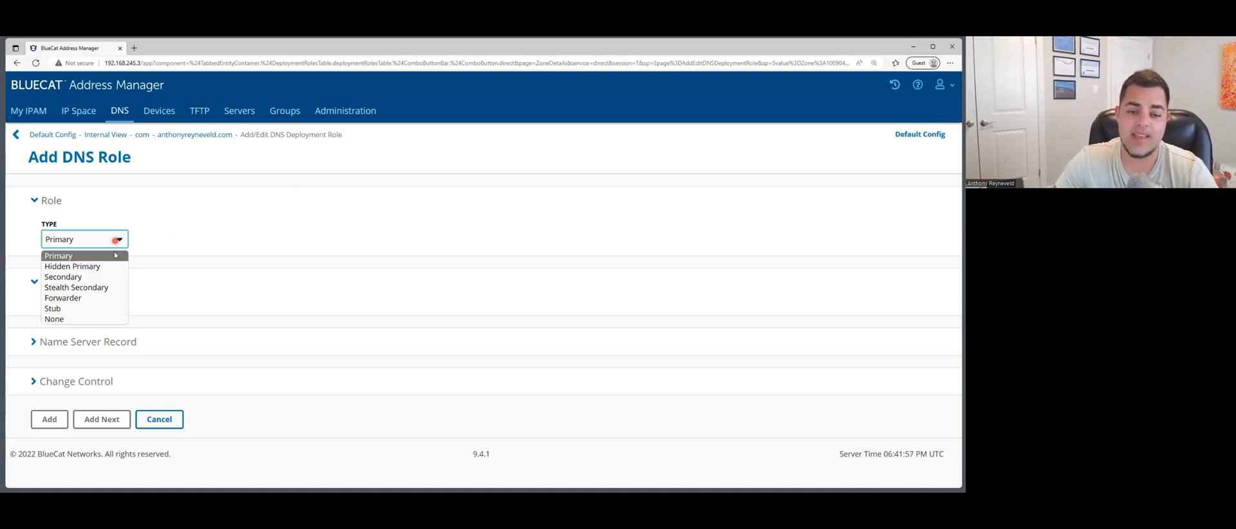
{"action": "left_click", "coordinate": [113, 256]}
{"action": "left_click", "coordinate": [186, 244]}
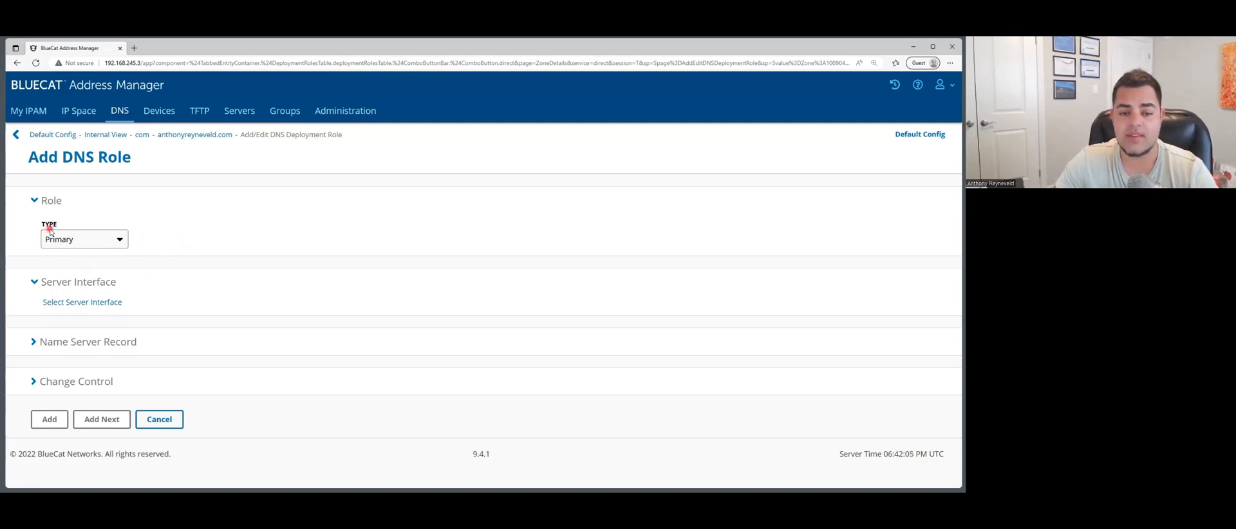
- Assign the dnsserver.abc.com interface of dns server to the Primary role and add the role to the zone
{"action": "left_click", "coordinate": [101, 303]}
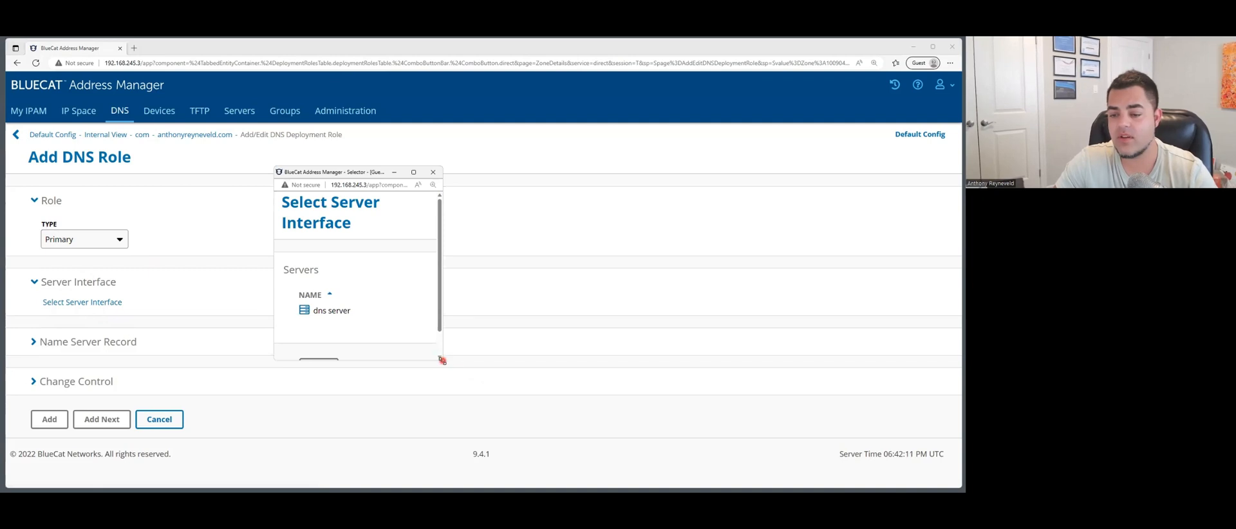
{"action": "left_click_drag", "start_coordinate": [442, 362], "coordinate": [557, 423]}
{"action": "left_click", "coordinate": [338, 288]}
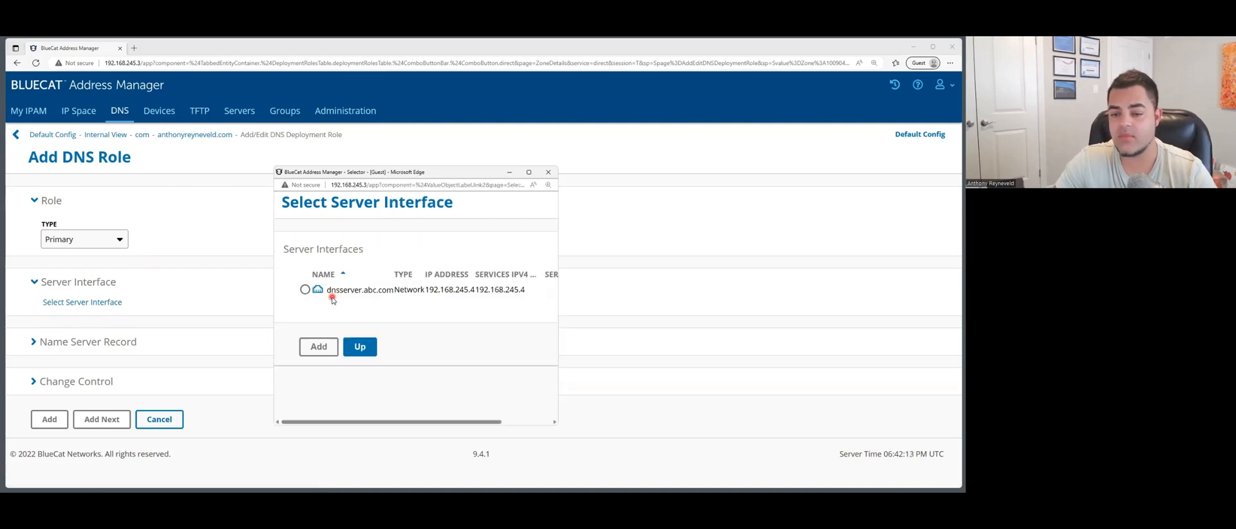
{"action": "left_click", "coordinate": [304, 290]}
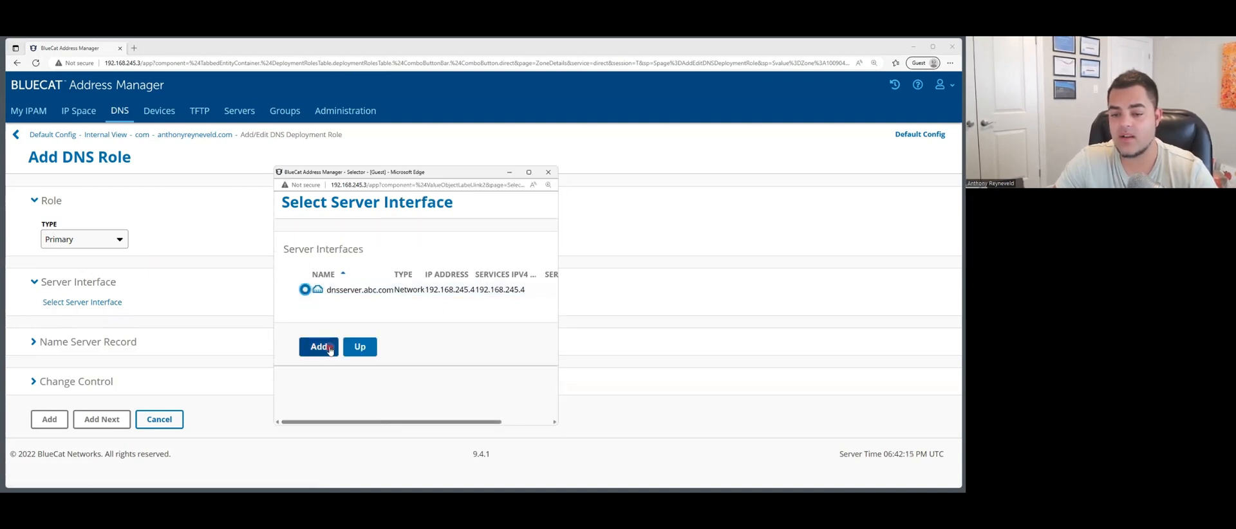
{"action": "left_click", "coordinate": [319, 347]}
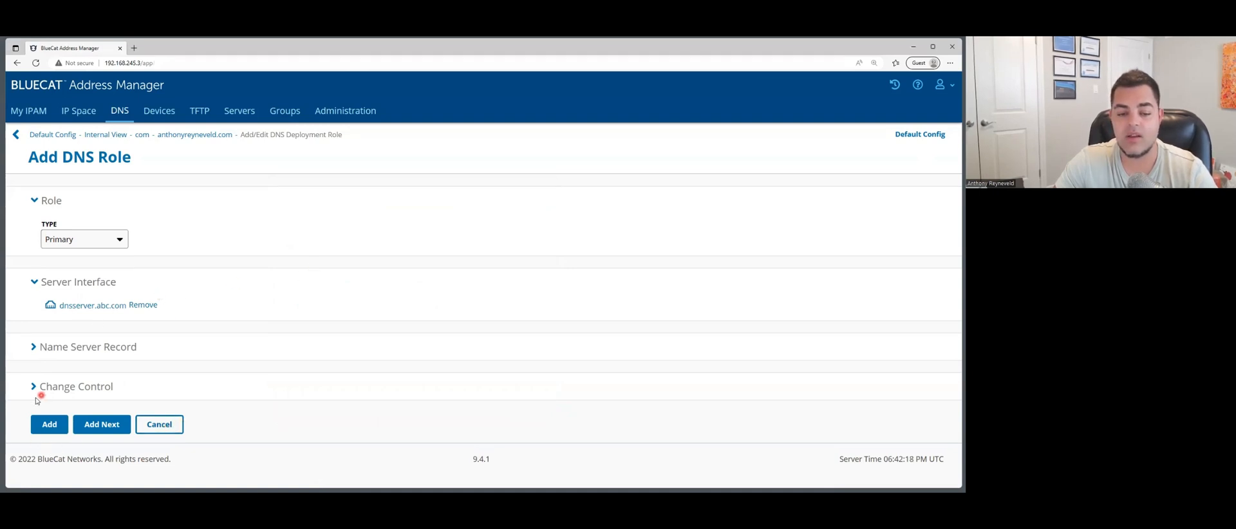
{"action": "left_click", "coordinate": [52, 426]}
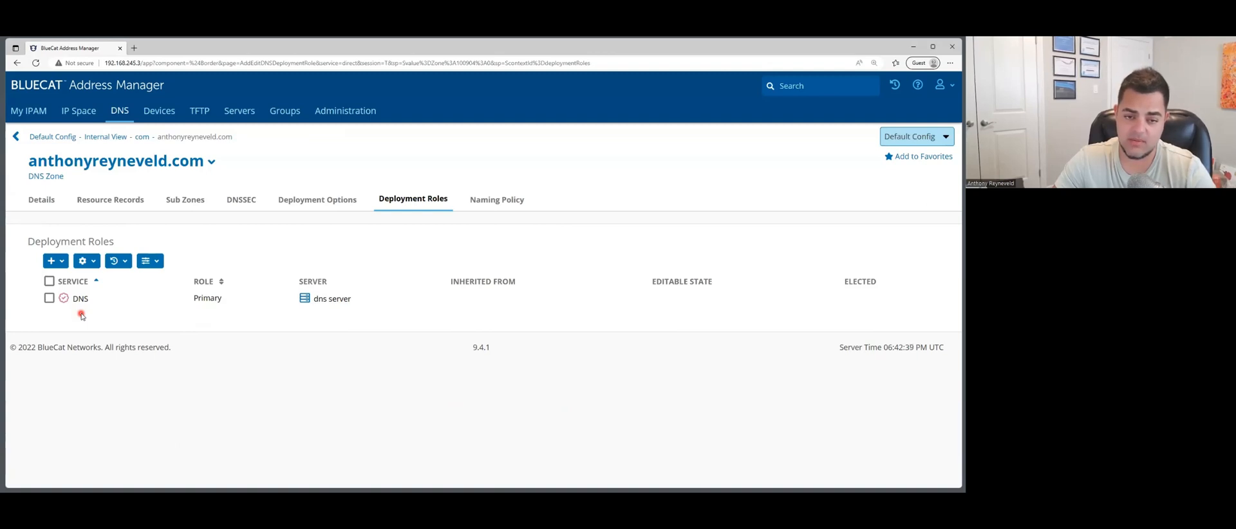
{"action": "left_click", "coordinate": [49, 298]}
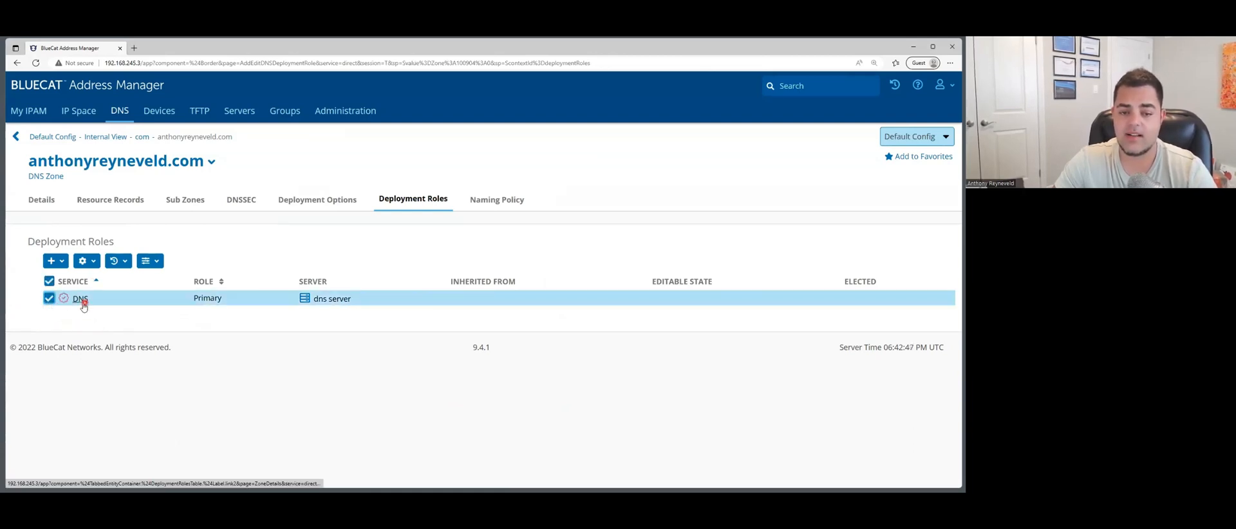
{"action": "left_click", "coordinate": [86, 260]}
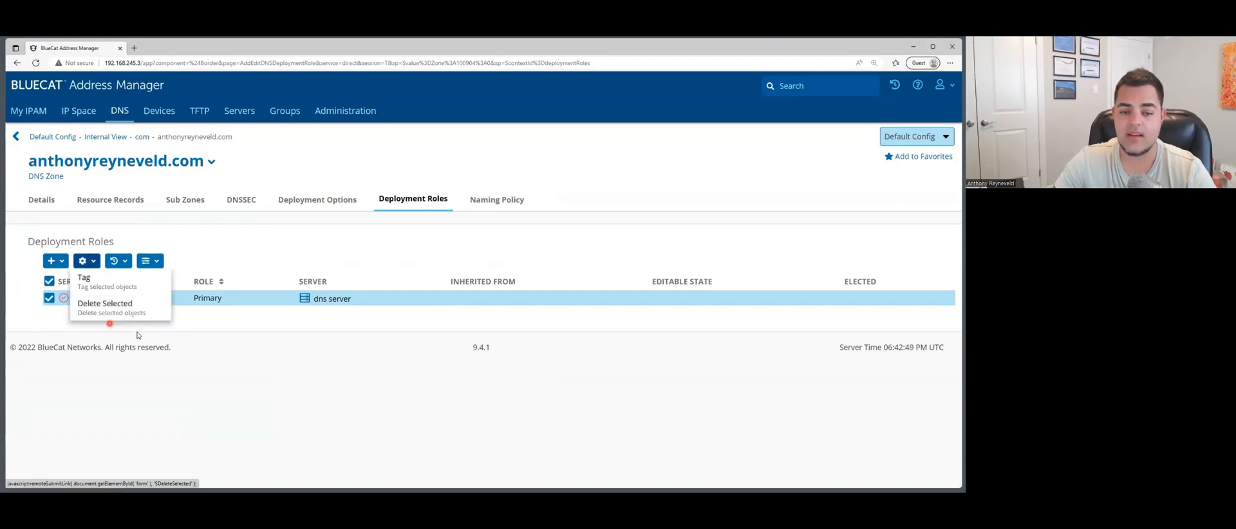
{"action": "left_click", "coordinate": [257, 251]}
{"action": "left_click", "coordinate": [49, 298]}
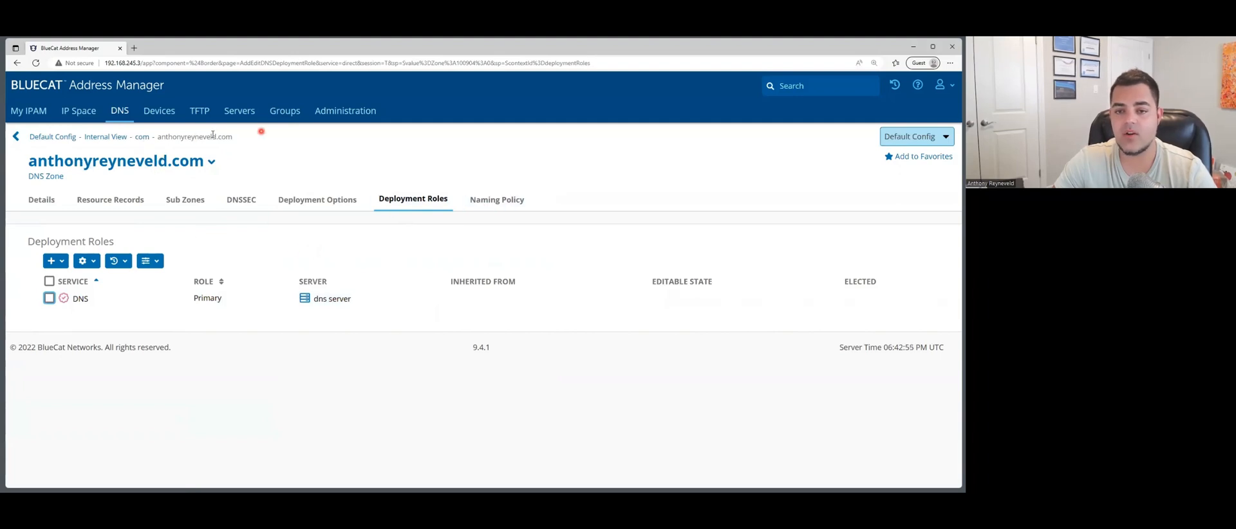
- Start a deployment for dns server and exclude DHCP so that only the DNS service is selected
{"action": "left_click", "coordinate": [231, 118]}
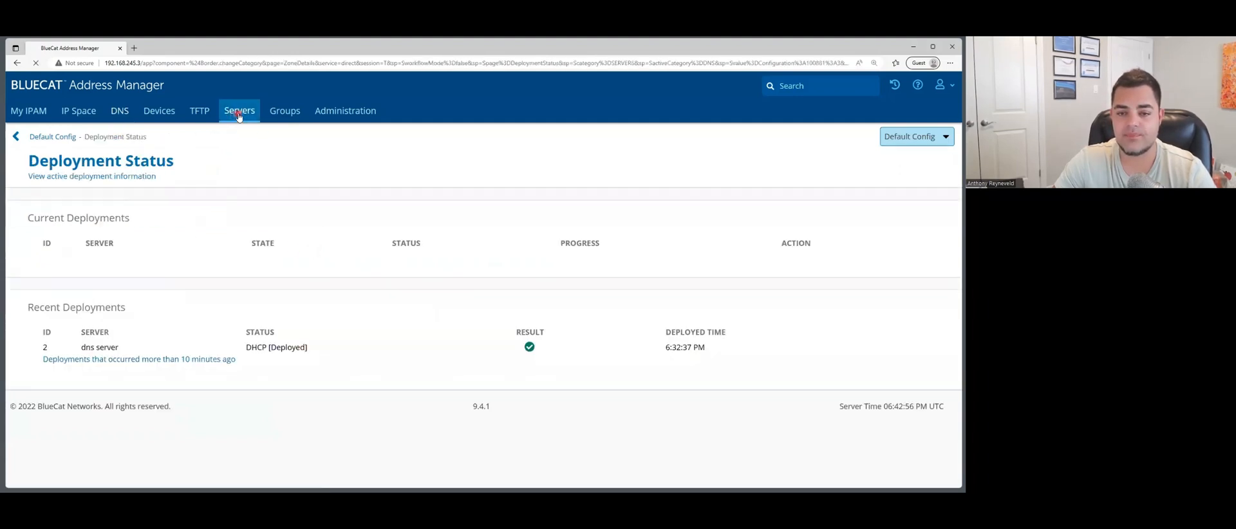
{"action": "left_click", "coordinate": [37, 299]}
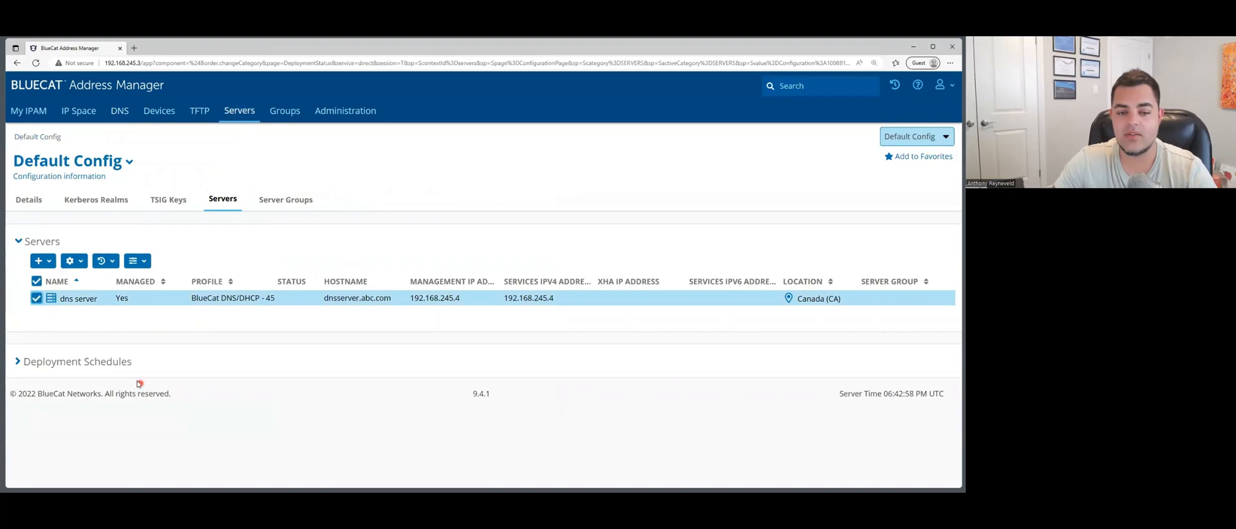
{"action": "left_click", "coordinate": [82, 262]}
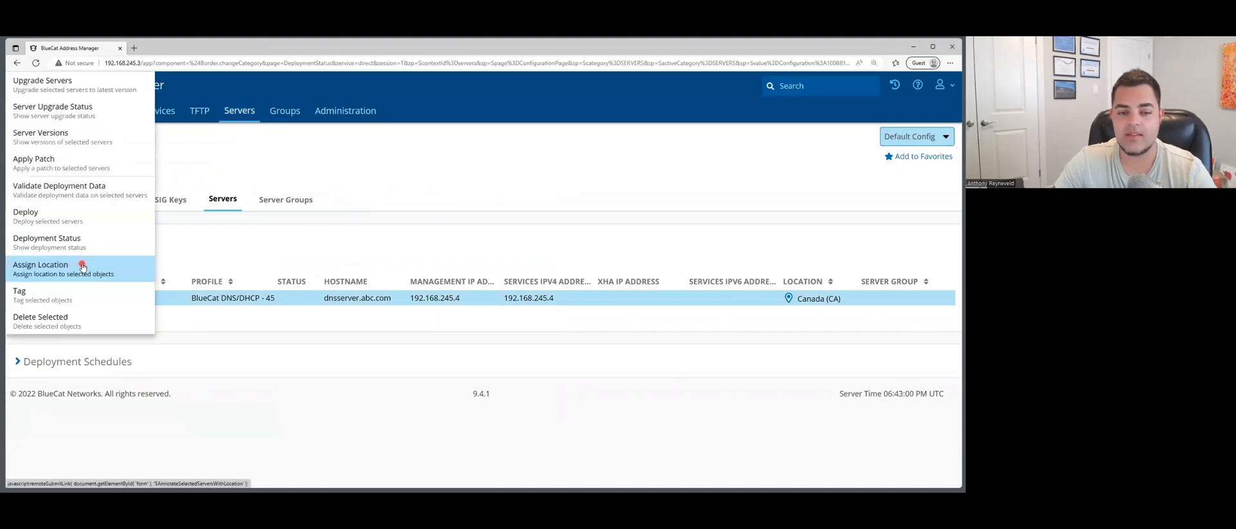
{"action": "left_click", "coordinate": [69, 218]}
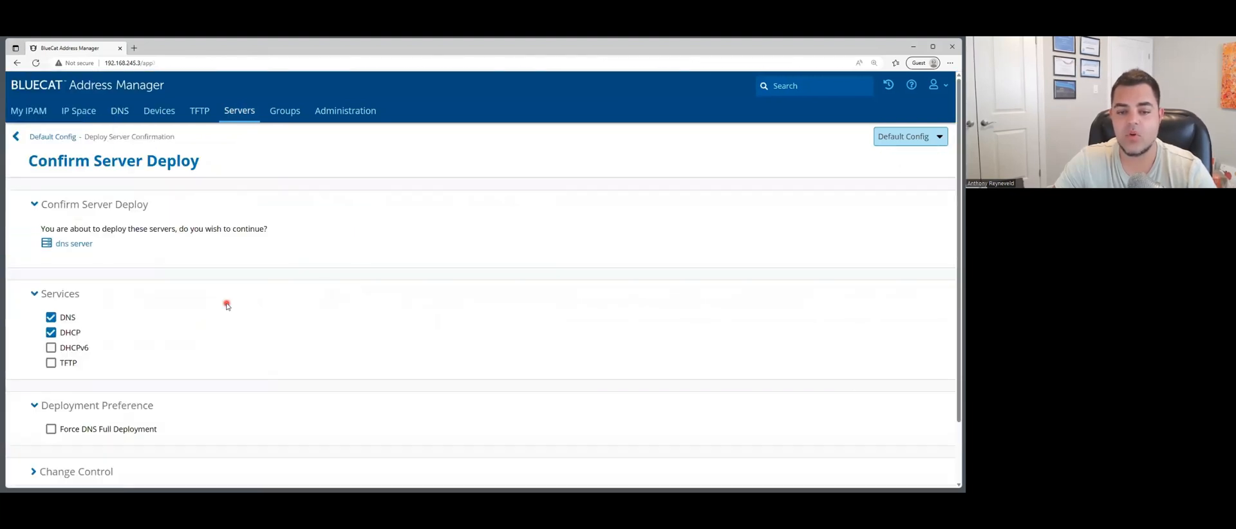
{"action": "scroll", "coordinate": [96, 315], "scroll_direction": "down", "scroll_amount": 2}
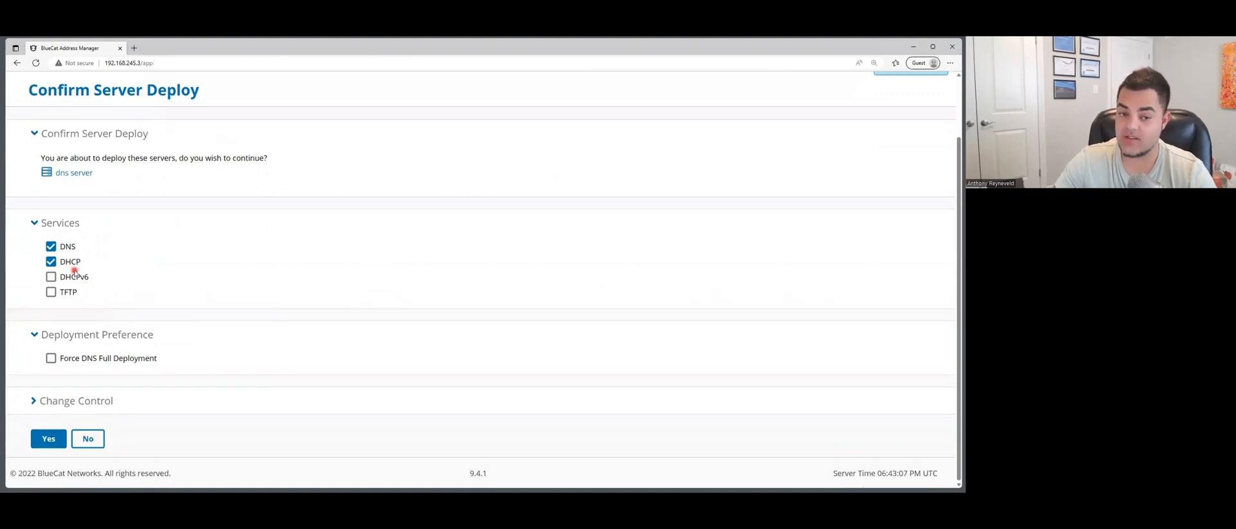
{"action": "left_click", "coordinate": [52, 262]}
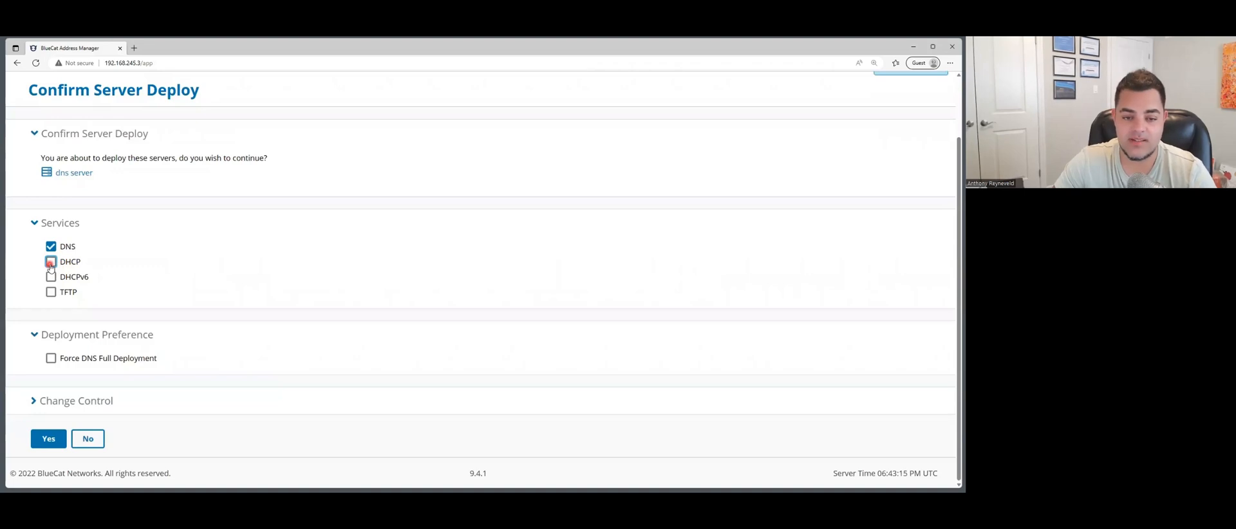
{"action": "left_click", "coordinate": [52, 360]}
{"action": "left_click", "coordinate": [53, 361]}
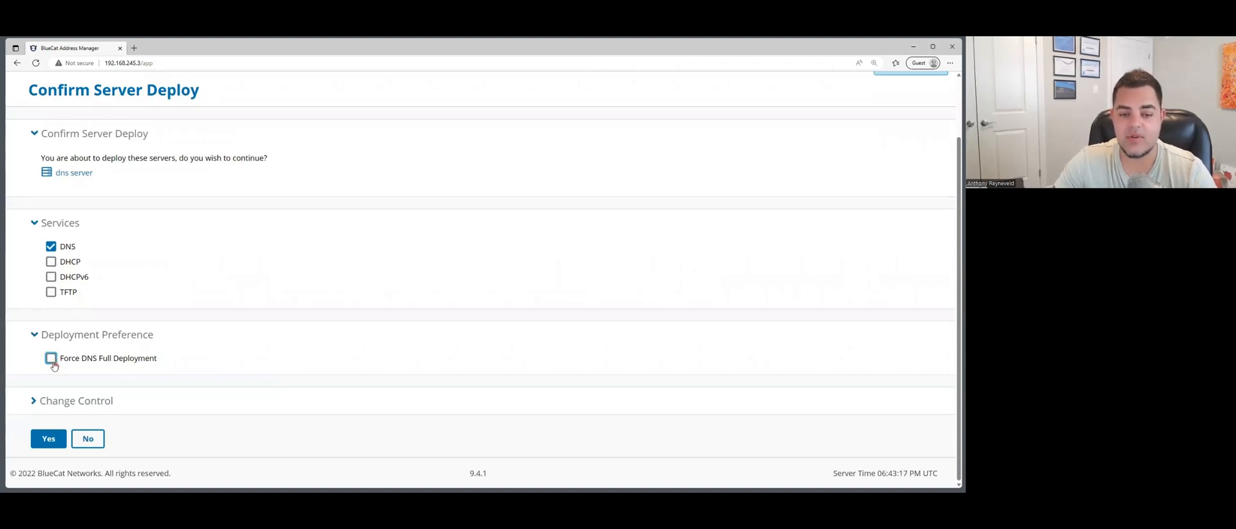
{"action": "left_click", "coordinate": [53, 362]}
{"action": "left_click", "coordinate": [53, 361]}
{"action": "left_click", "coordinate": [54, 358]}
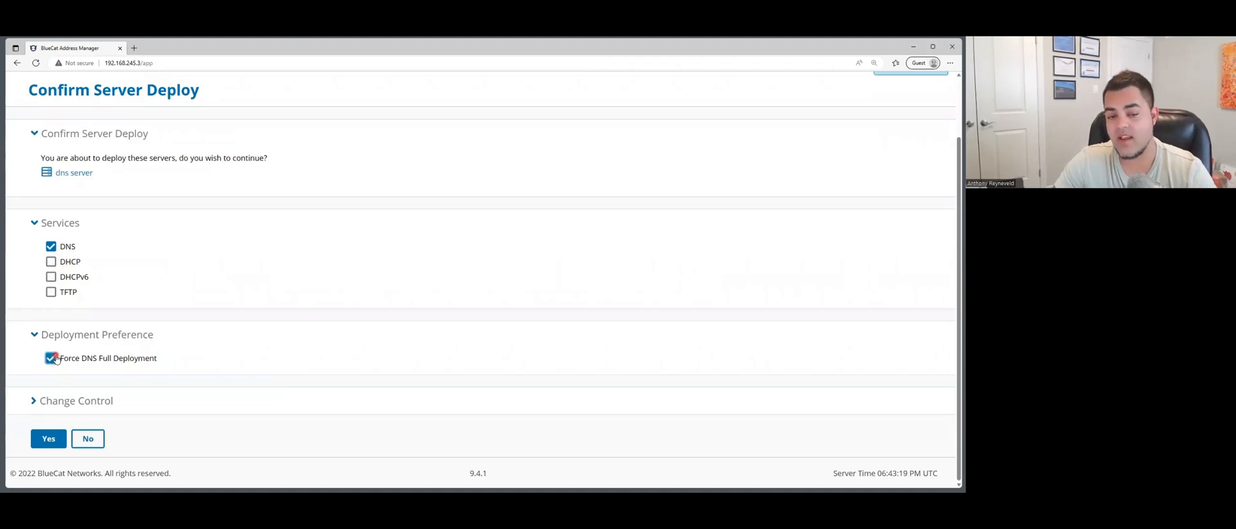
{"action": "left_click", "coordinate": [51, 361]}
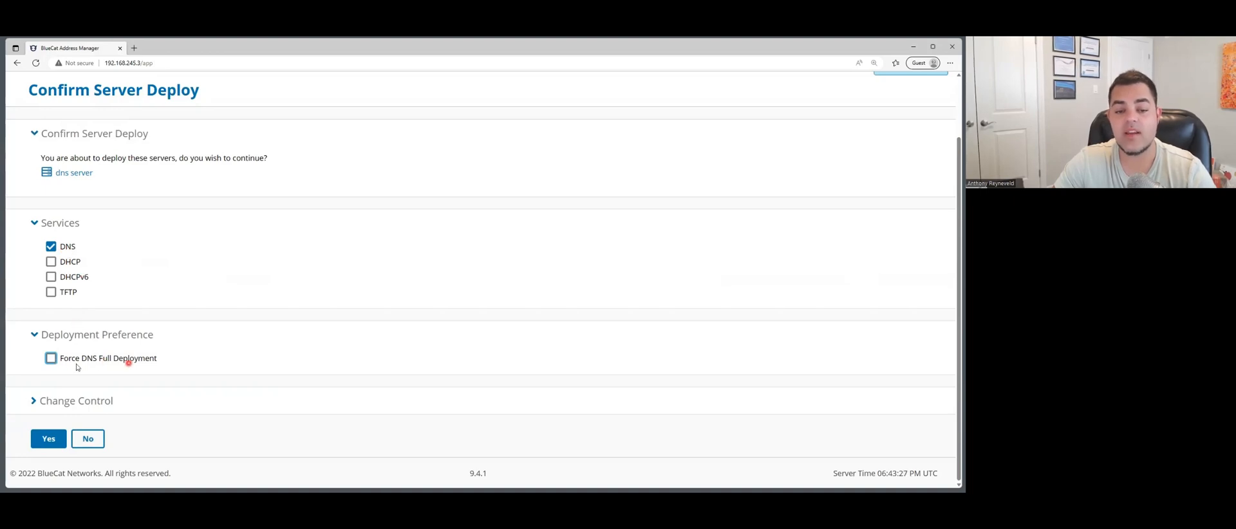
{"action": "left_click", "coordinate": [52, 363]}
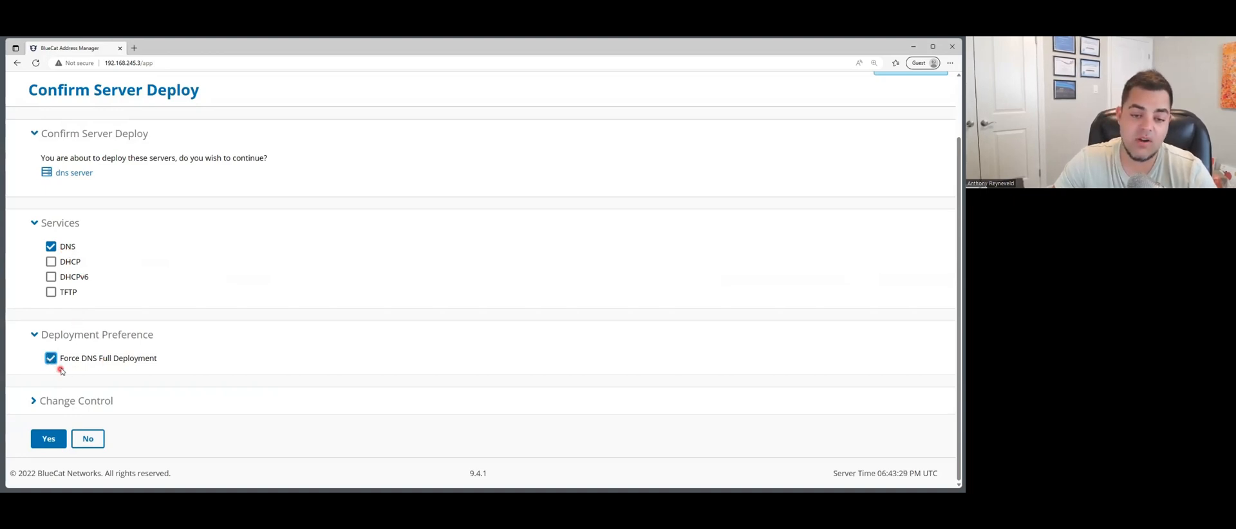
{"action": "left_click", "coordinate": [52, 362]}
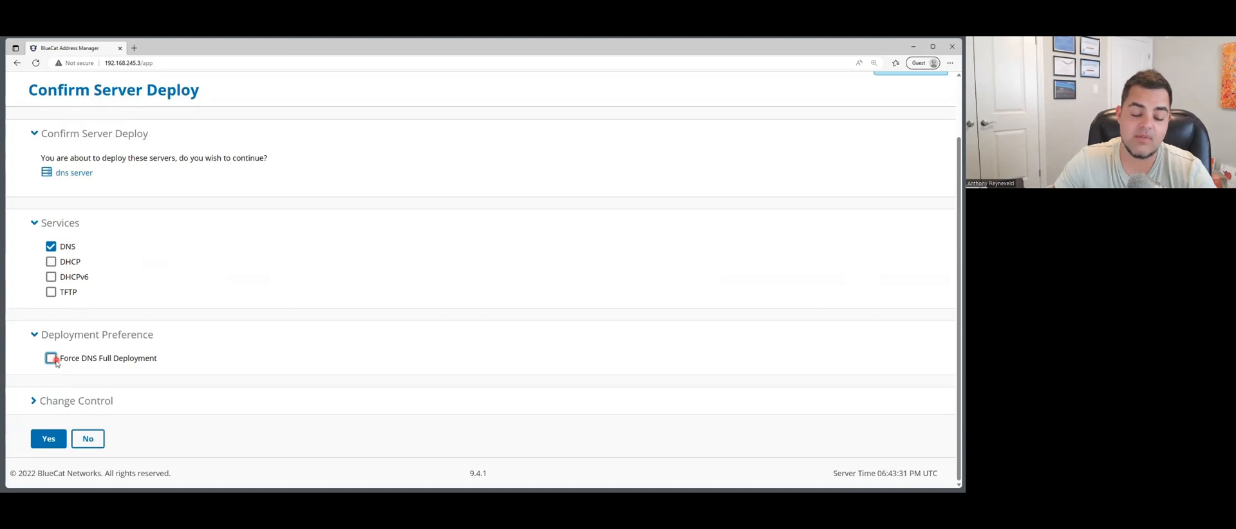
{"action": "left_click", "coordinate": [53, 363]}
{"action": "left_click", "coordinate": [52, 365]}
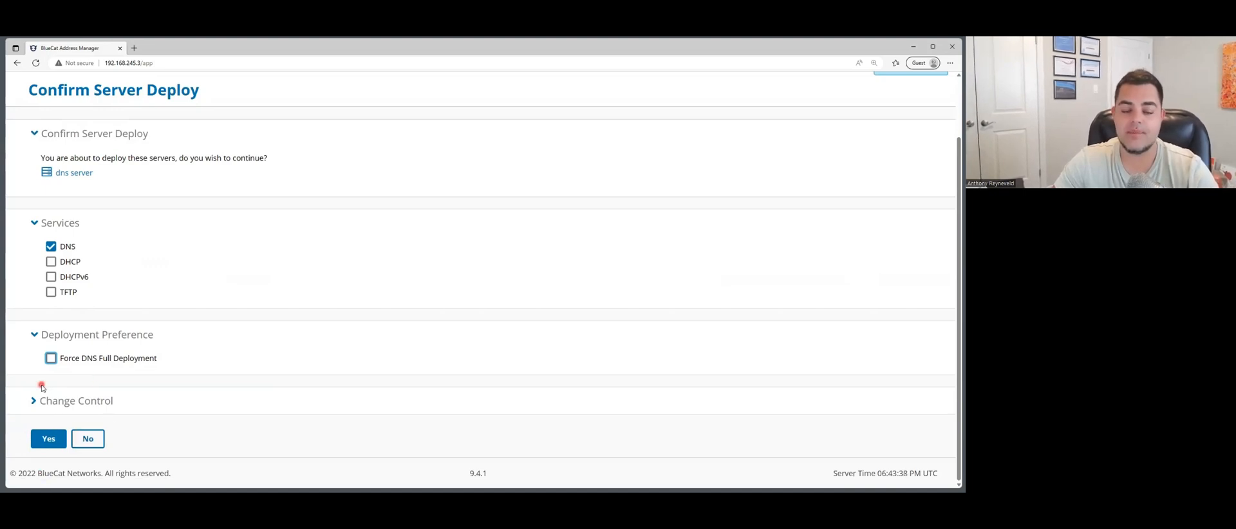
- Confirm the DNS deployment to dns server and check its deployment status
{"action": "left_click", "coordinate": [48, 439]}
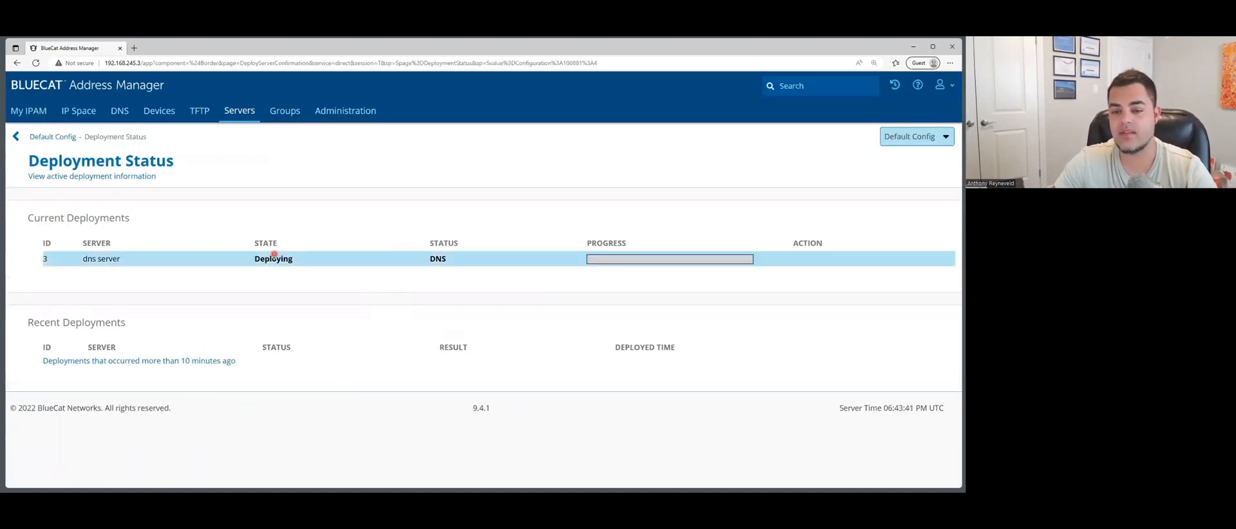
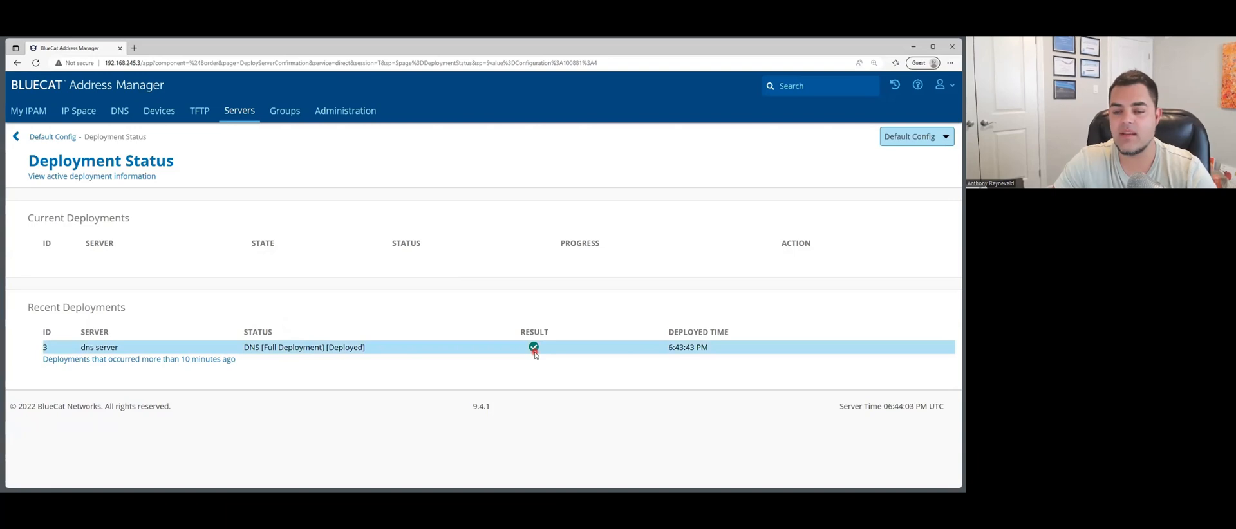
{"action": "left_click", "coordinate": [251, 114]}
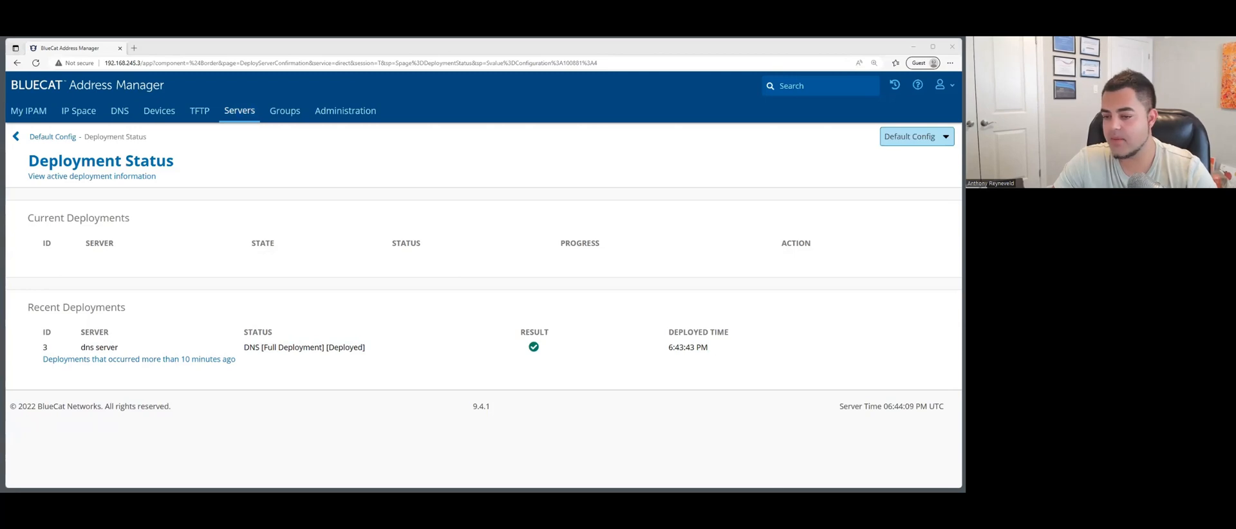
- Switch to the BDDS1 console in VMware Workstation and rerun the previous command to list the server's service settings
{"action": "key", "text": "alt+Tab"}
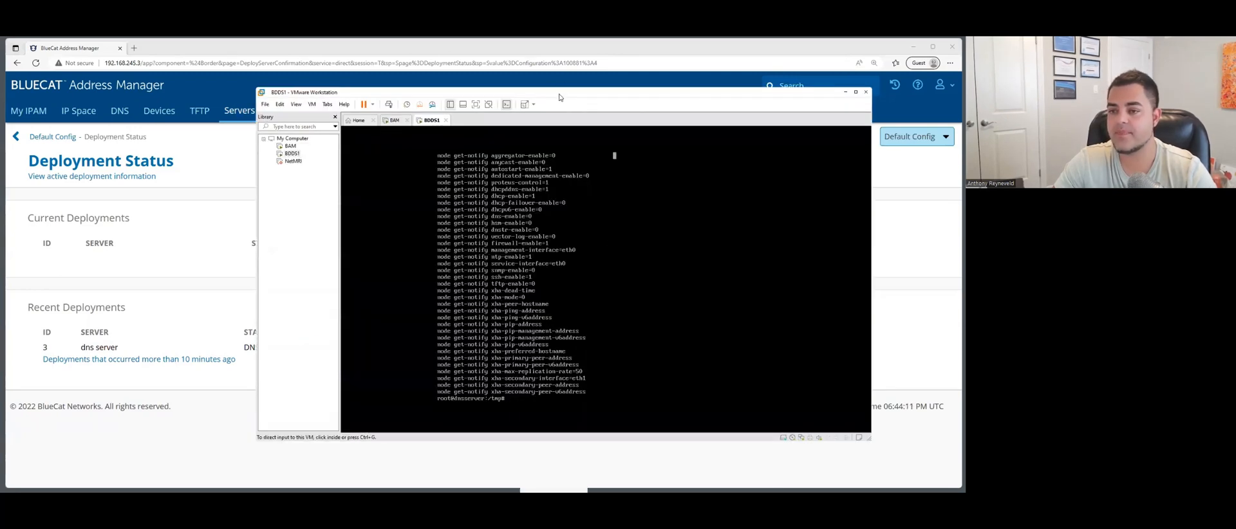
{"action": "left_click_drag", "start_coordinate": [558, 94], "coordinate": [551, 92]}
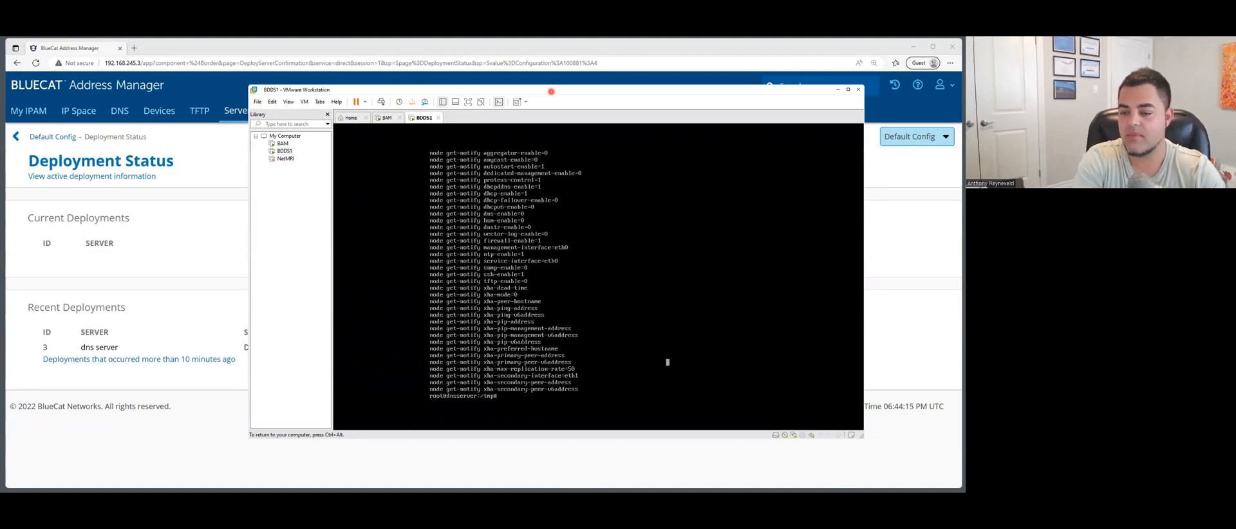
{"action": "key", "text": "Up"}
{"action": "key", "text": "Return"}
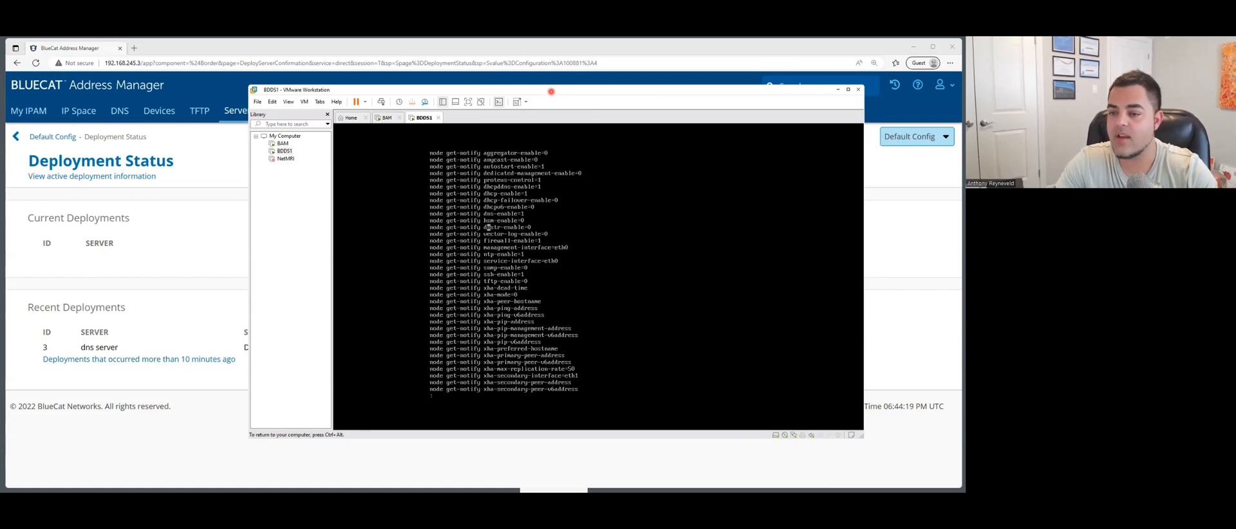
- Check the dns-enable setting in the server's service settings output and quit the listing command
{"action": "left_click_drag", "start_coordinate": [485, 214], "coordinate": [522, 213]}
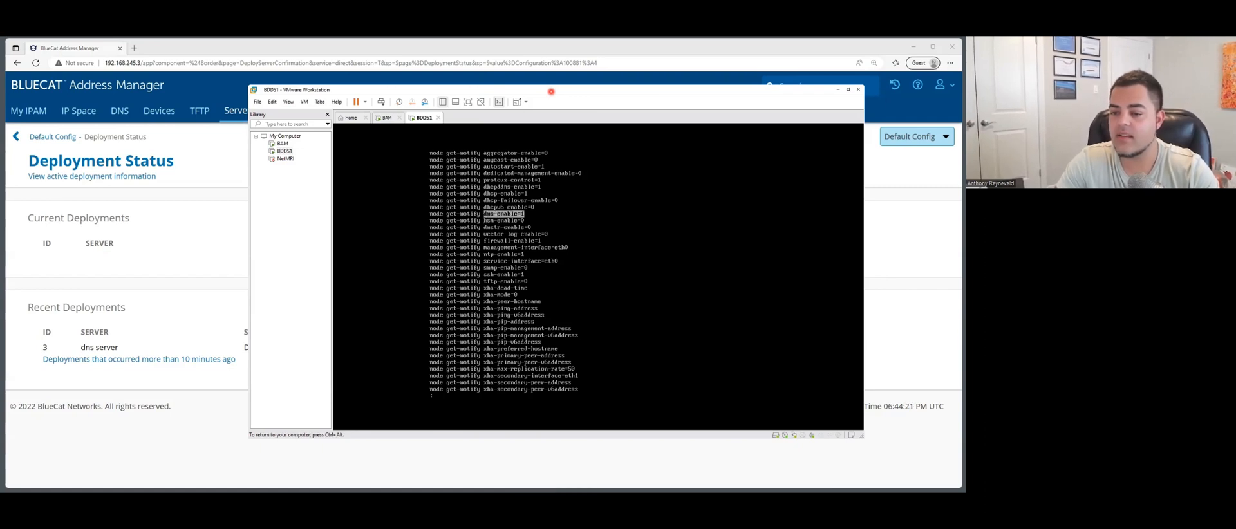
{"action": "left_click", "coordinate": [586, 220]}
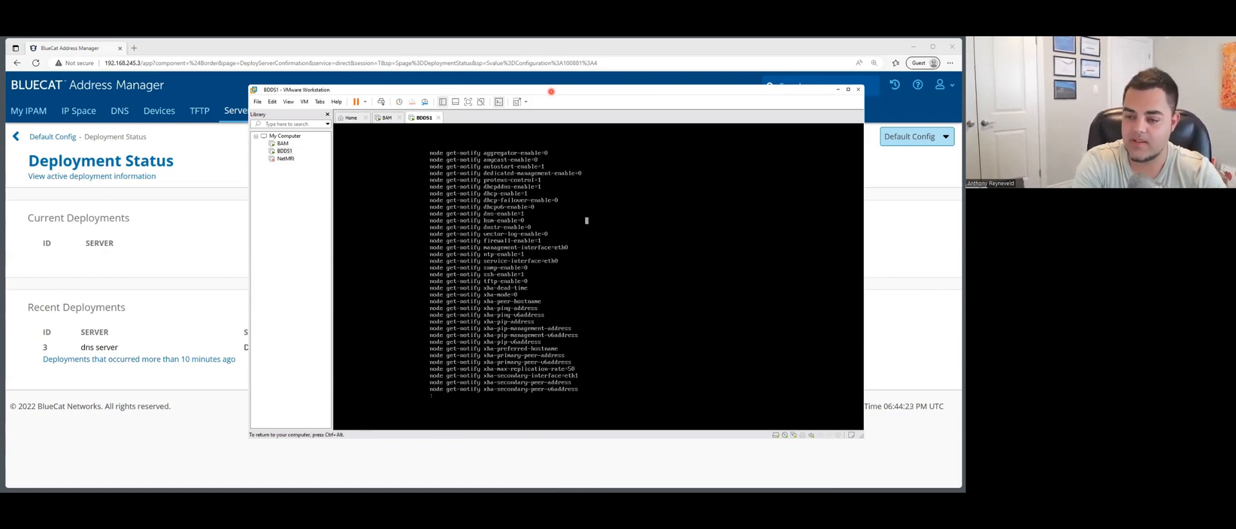
{"action": "key", "text": "q"}
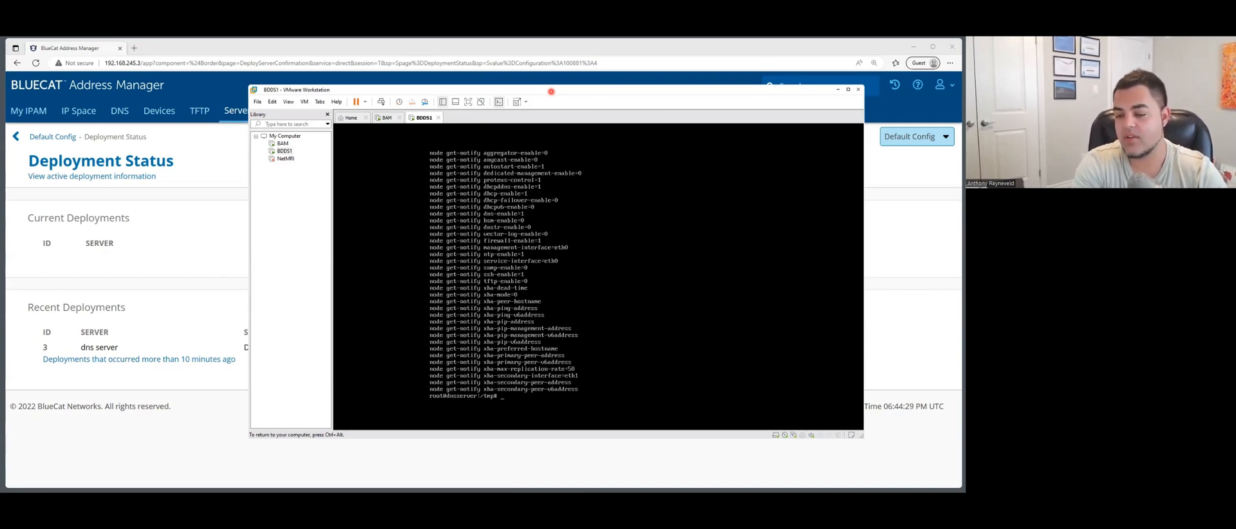
- Query the local DNS server for the zone's domain name with dig @0 and review the header and authority section of the response
{"action": "type", "text": "dig @0"}
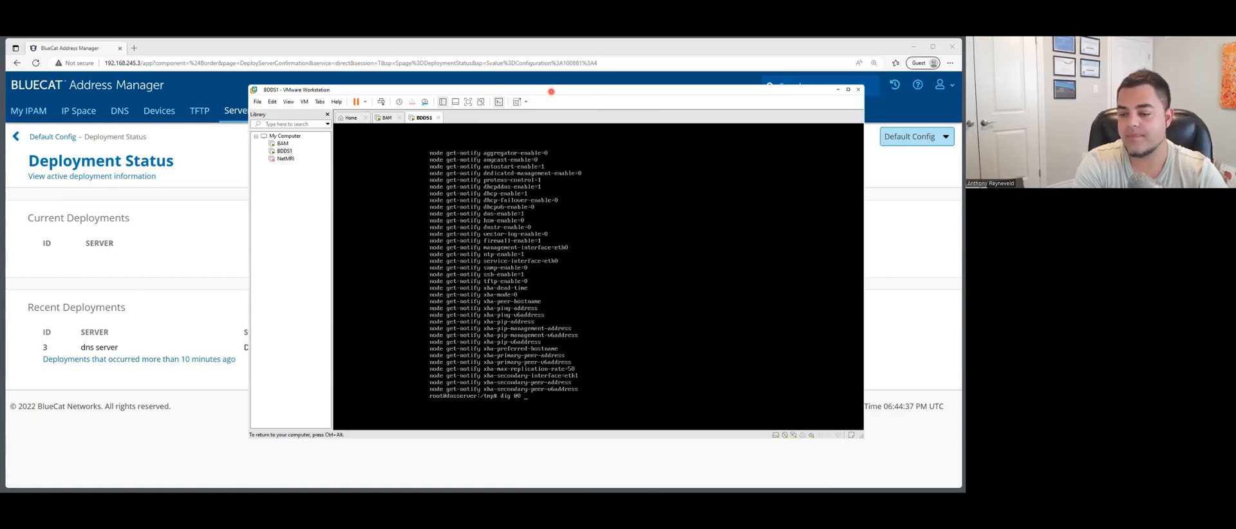
{"action": "type", "text": "anthony.reyne"}
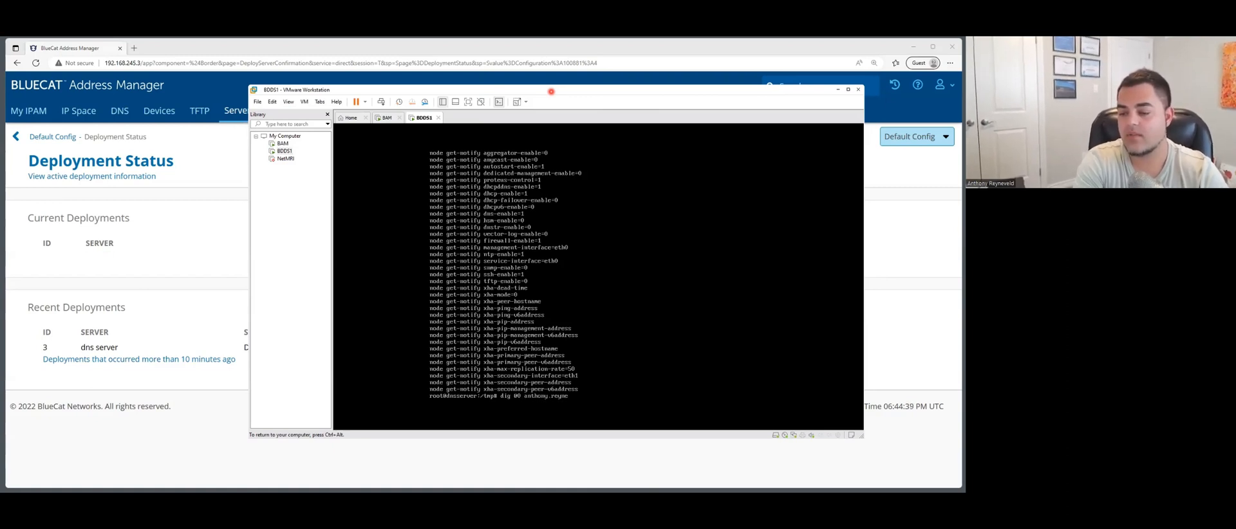
{"action": "key", "text": "BackSpace"}
{"action": "key", "text": "BackSpace"}
{"action": "key", "text": "BackSpace"}
{"action": "key", "text": "BackSpace"}
{"action": "key", "text": "BackSpace"}
{"action": "key", "text": "BackSpace"}
{"action": "type", "text": "reyneve"}
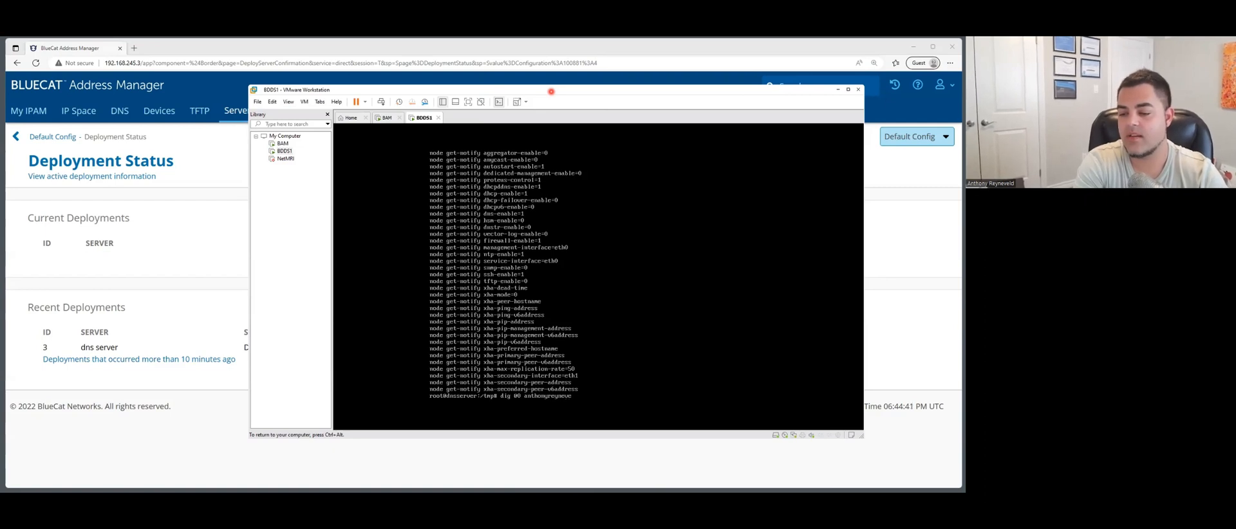
{"action": "type", "text": "ld.com"}
{"action": "key", "text": "Return"}
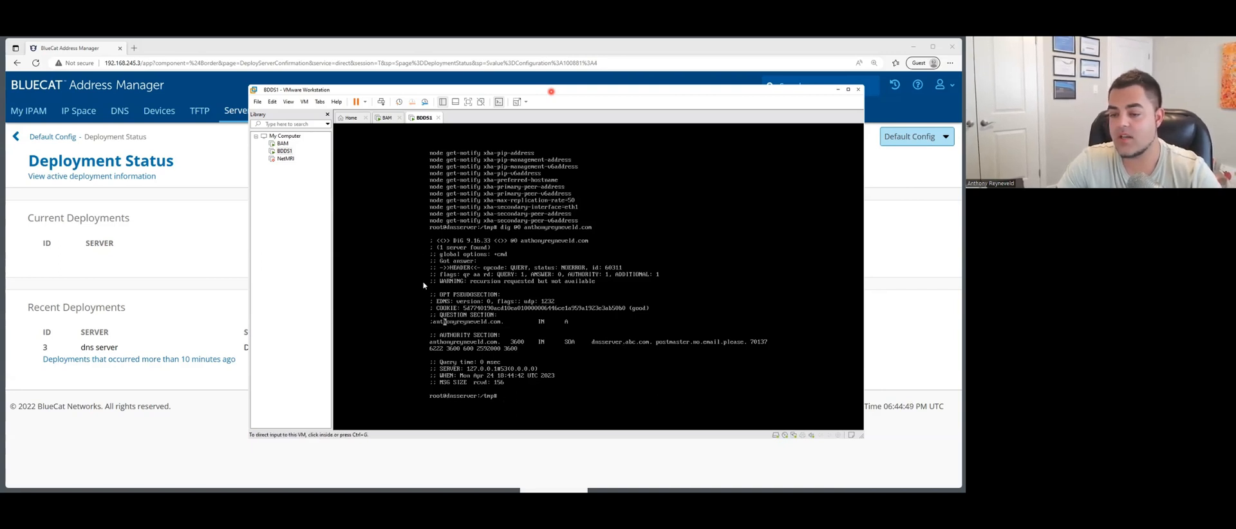
{"action": "key", "text": "ctrl+alt"}
{"action": "left_click", "coordinate": [425, 335]}
{"action": "key", "text": "ctrl+alt"}
{"action": "left_click", "coordinate": [449, 362]}
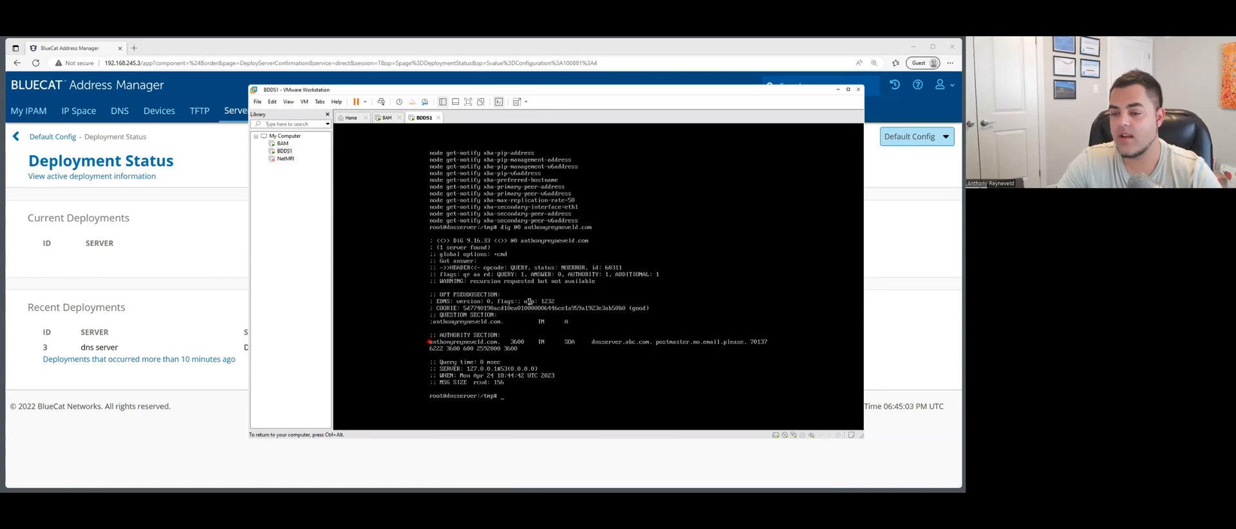
{"action": "left_click_drag", "start_coordinate": [591, 267], "coordinate": [558, 267]}
- Switch back to BlueCat Address Manager and open the sub zone under com in Internal View
{"action": "left_click", "coordinate": [128, 114]}
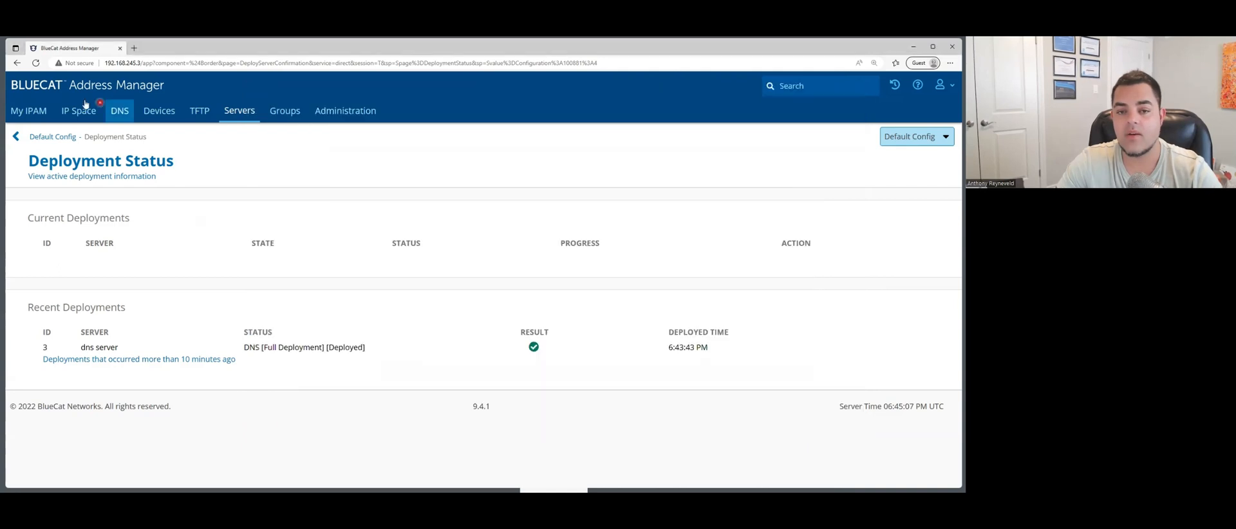
{"action": "left_click", "coordinate": [120, 111]}
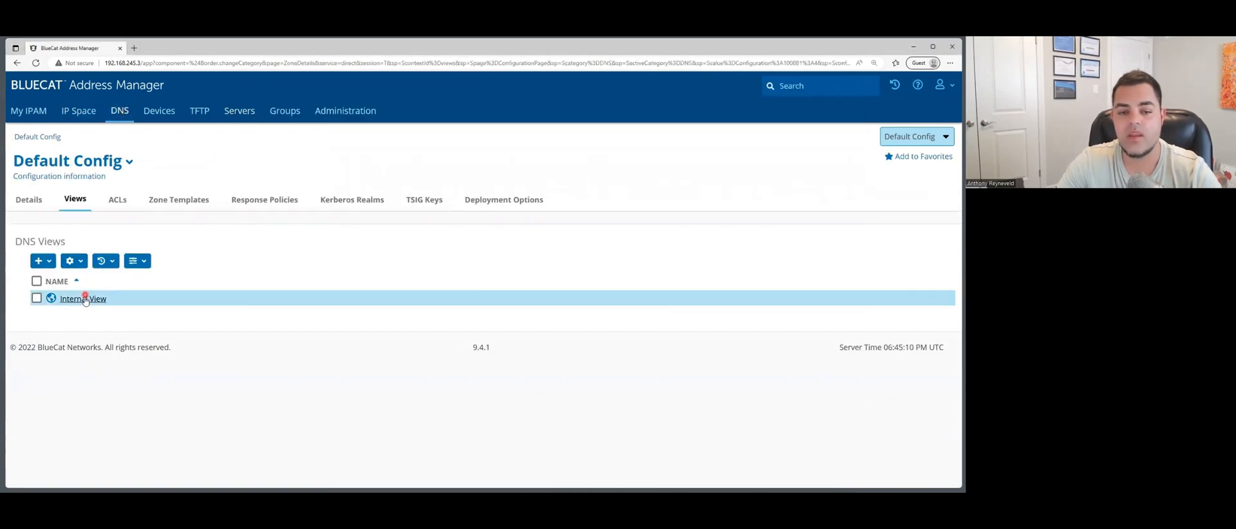
{"action": "left_click", "coordinate": [85, 298]}
{"action": "left_click", "coordinate": [76, 352]}
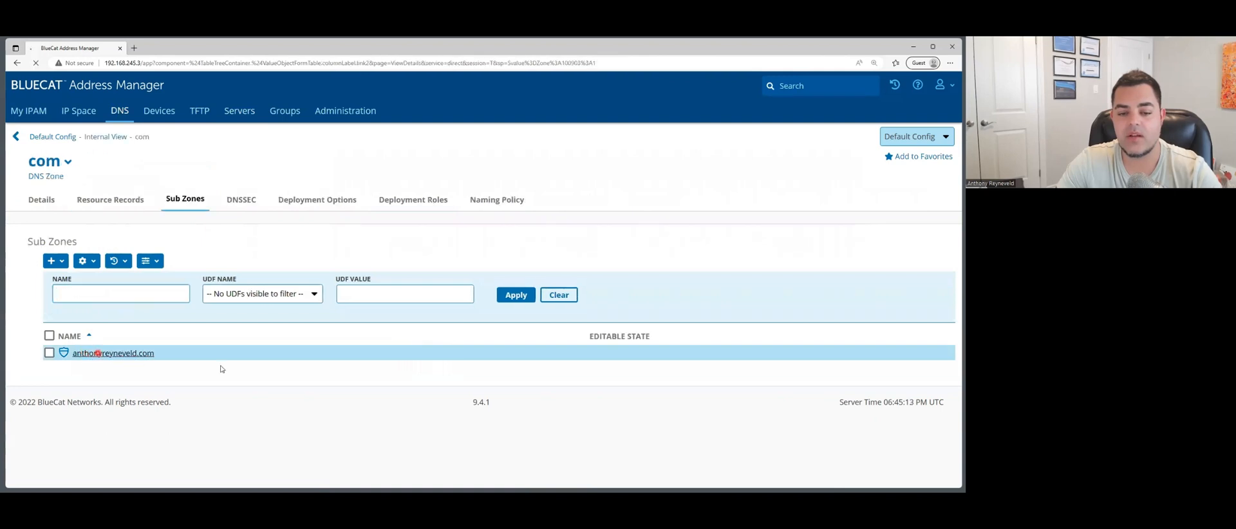
{"action": "left_click", "coordinate": [198, 358]}
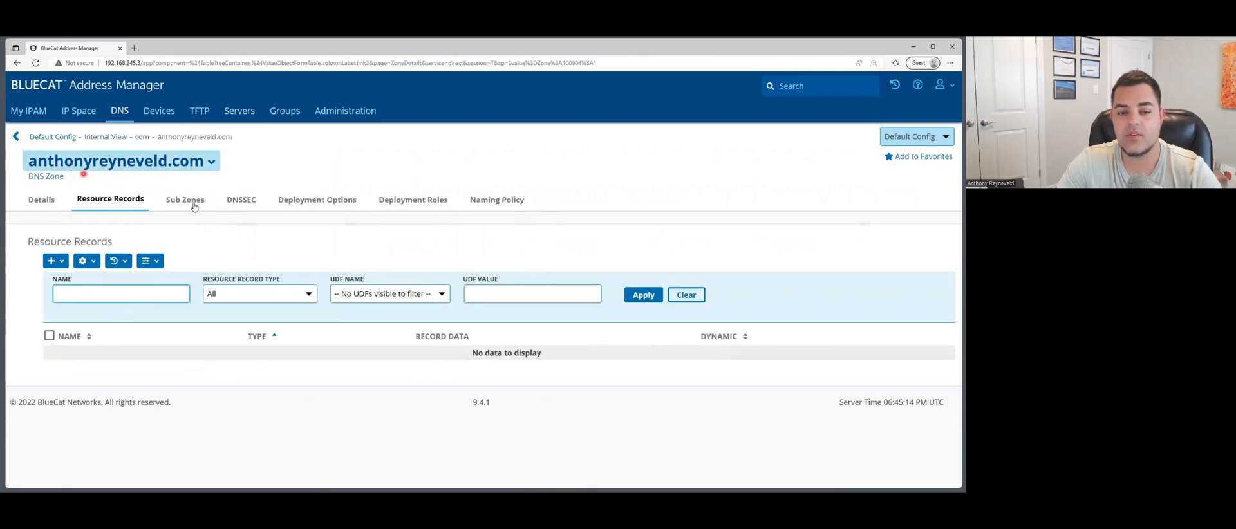
- Start a new host record in the zone and name it test
{"action": "left_click", "coordinate": [55, 260]}
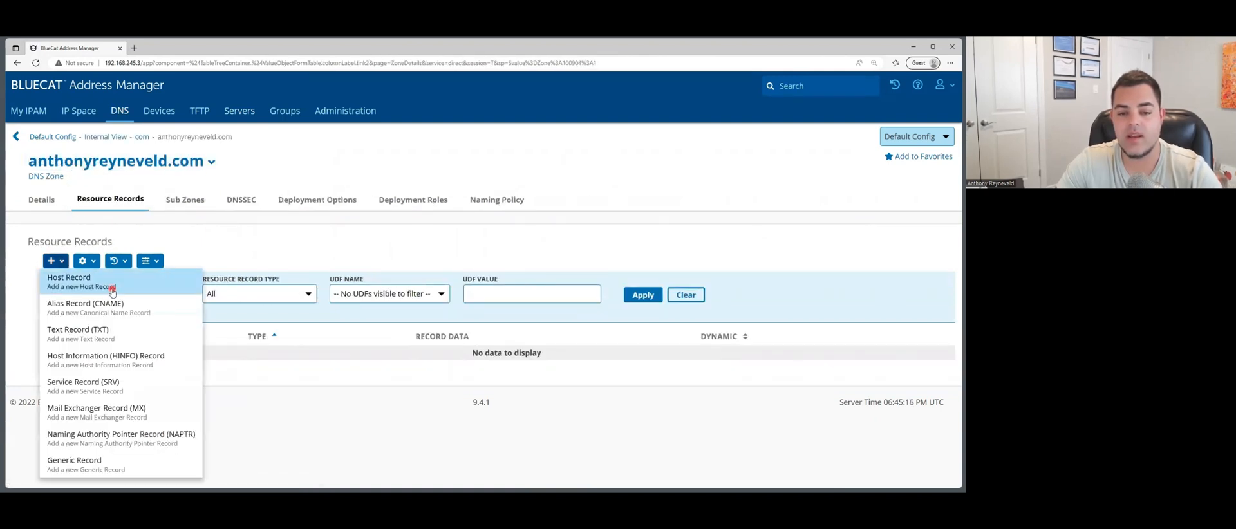
{"action": "left_click", "coordinate": [94, 283]}
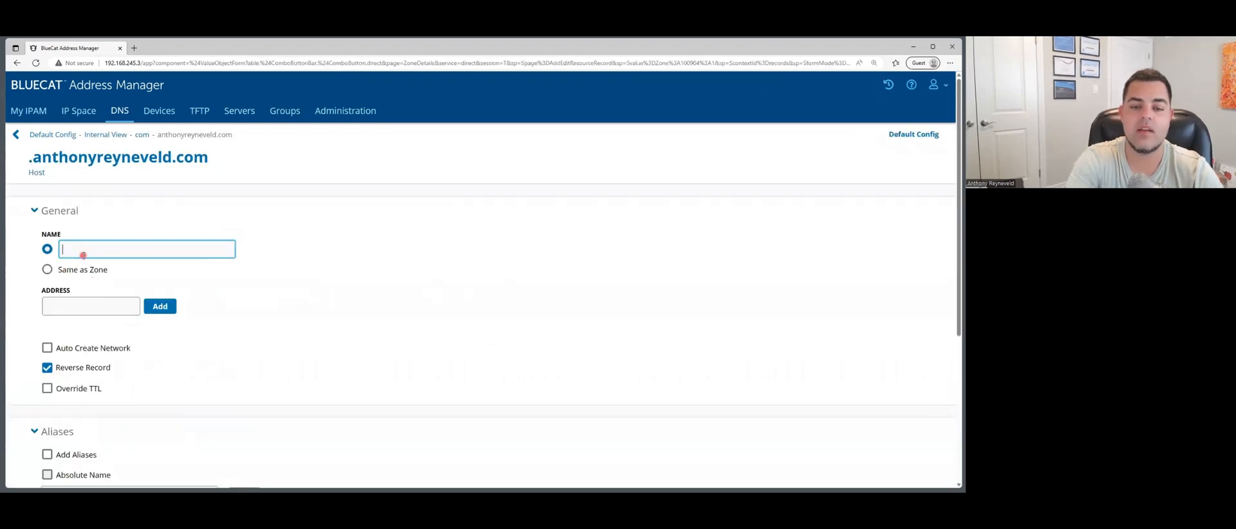
{"action": "type", "text": "tres"}
{"action": "key", "text": "BackSpace"}
{"action": "key", "text": "BackSpace"}
{"action": "key", "text": "BackSpace"}
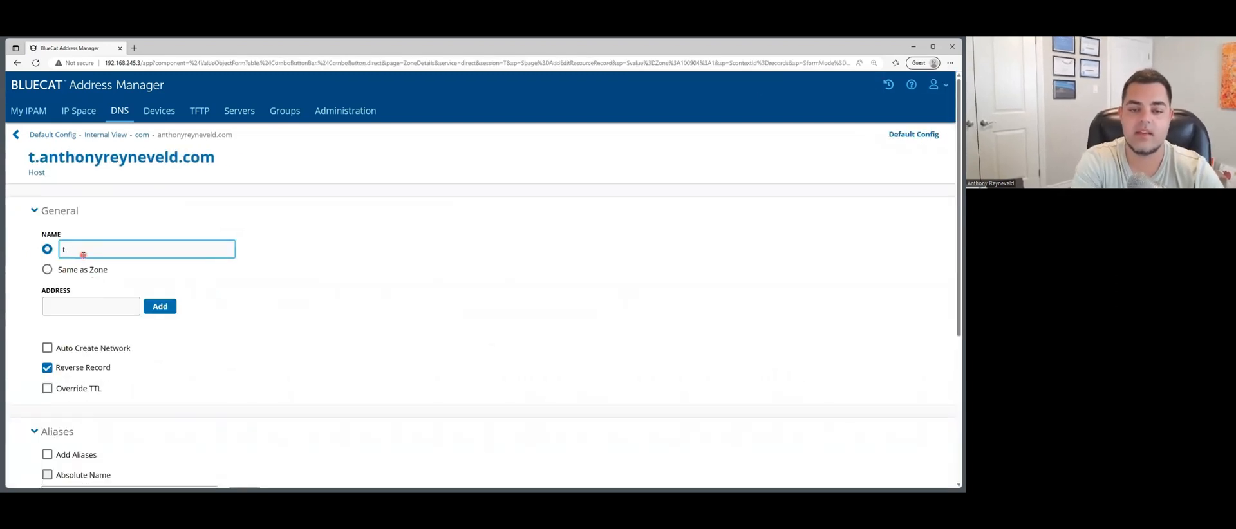
{"action": "type", "text": "est"}
- Set the host record's address to 10.0.0.20 and add the record to the zone
{"action": "left_click", "coordinate": [75, 309]}
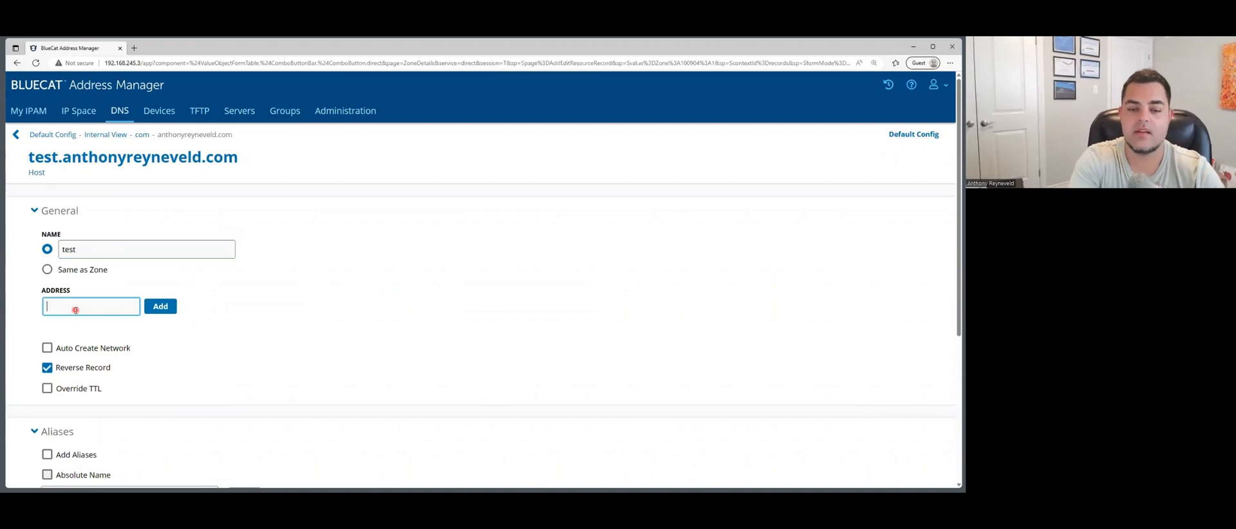
{"action": "type", "text": "10.0.0."}
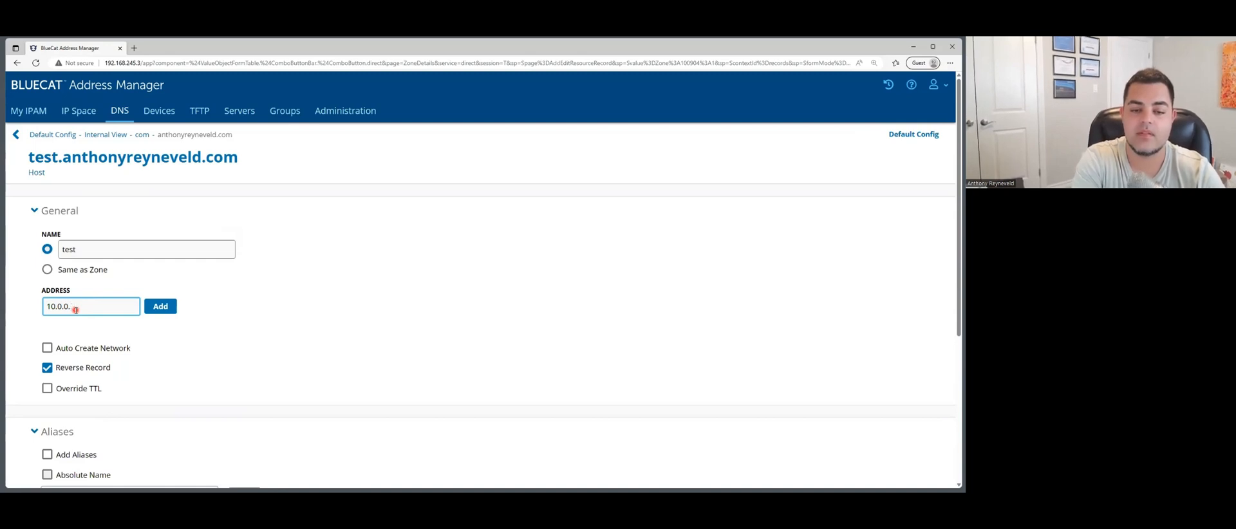
{"action": "type", "text": "20"}
{"action": "scroll", "coordinate": [174, 284], "scroll_direction": "down", "scroll_amount": 1}
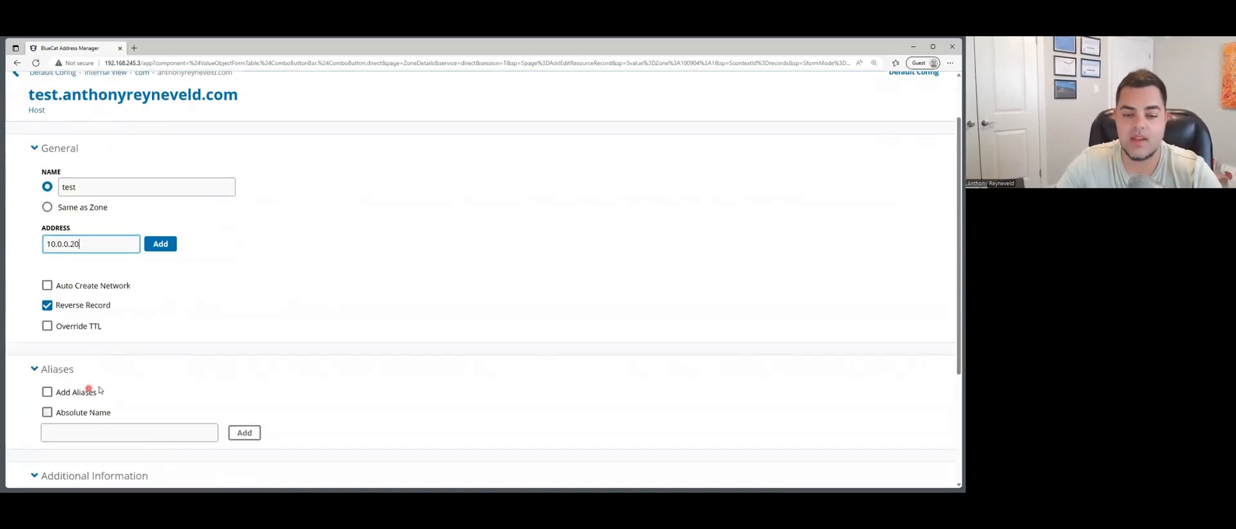
{"action": "scroll", "coordinate": [100, 390], "scroll_direction": "down", "scroll_amount": 3}
{"action": "left_click", "coordinate": [49, 436]}
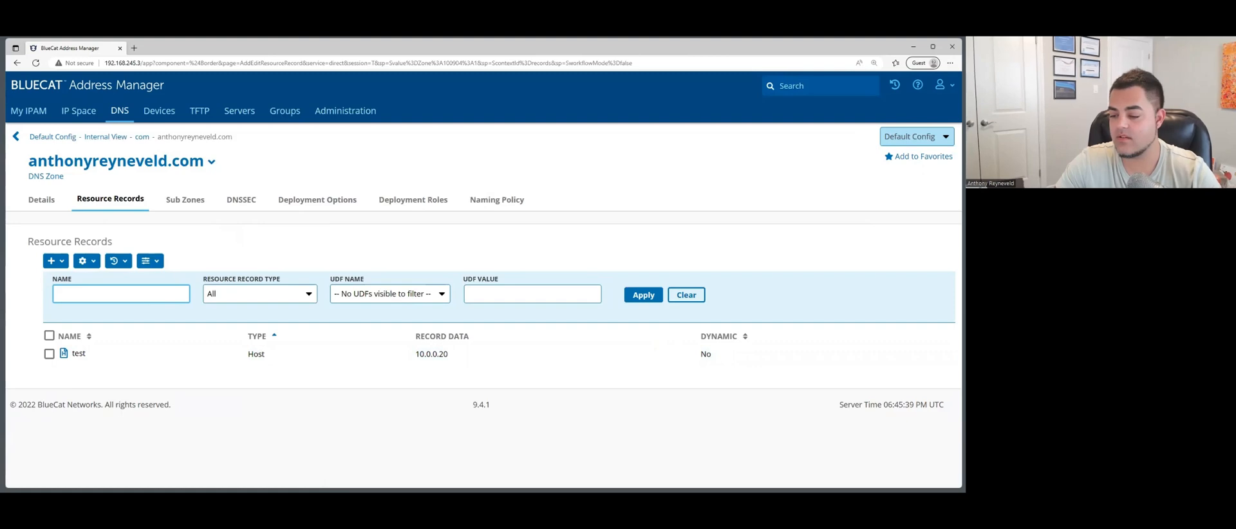
- Switch to the BDDS1 console in VMware Workstation, query the test host in the zone with dig @0 and check the response status
{"action": "left_click", "coordinate": [553, 502]}
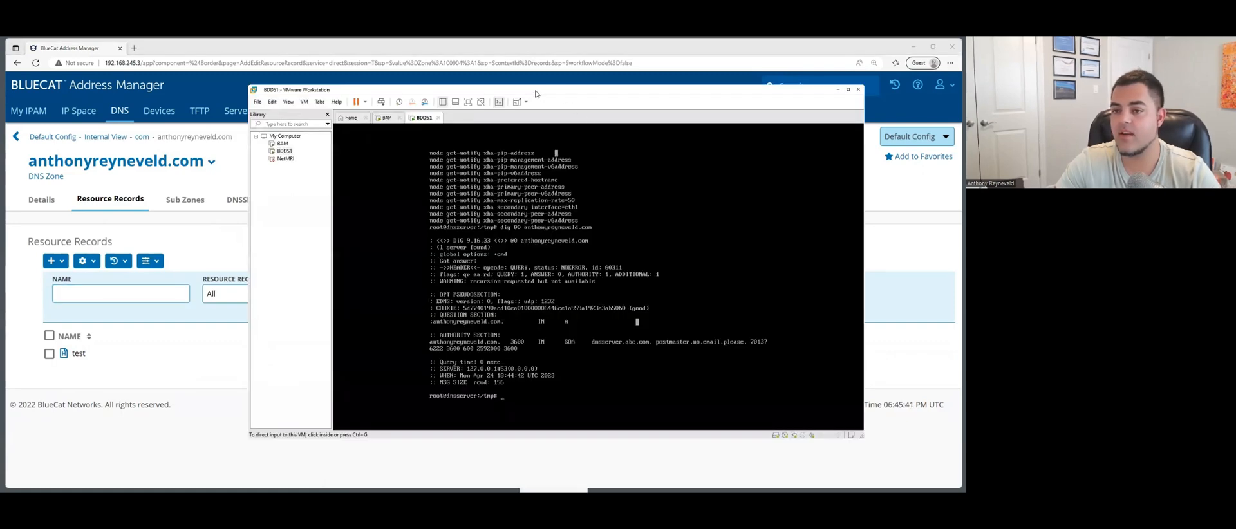
{"action": "left_click_drag", "start_coordinate": [535, 90], "coordinate": [680, 71]}
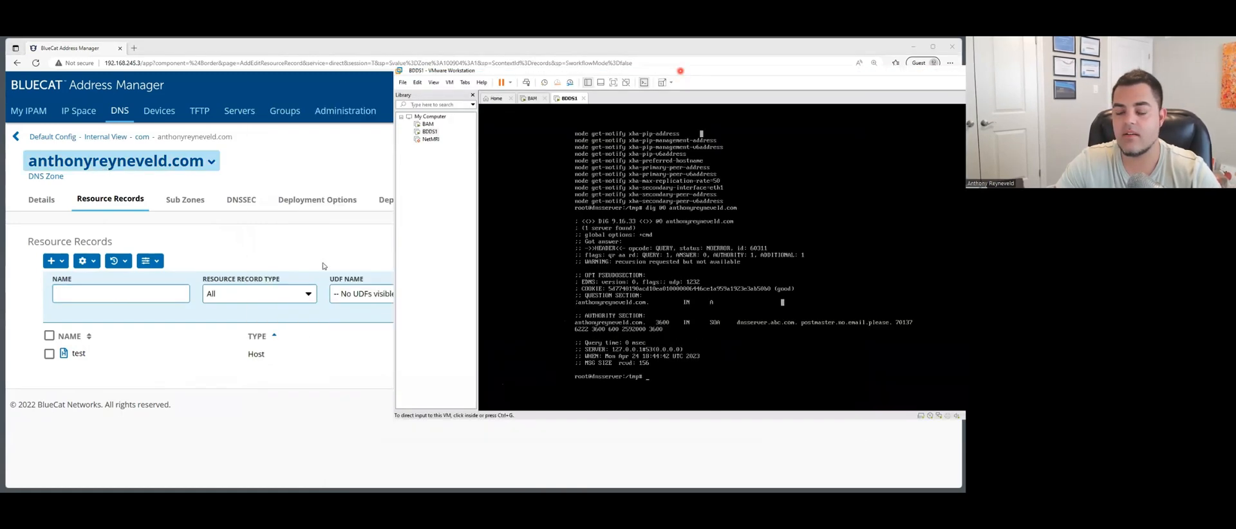
{"action": "left_click", "coordinate": [688, 367]}
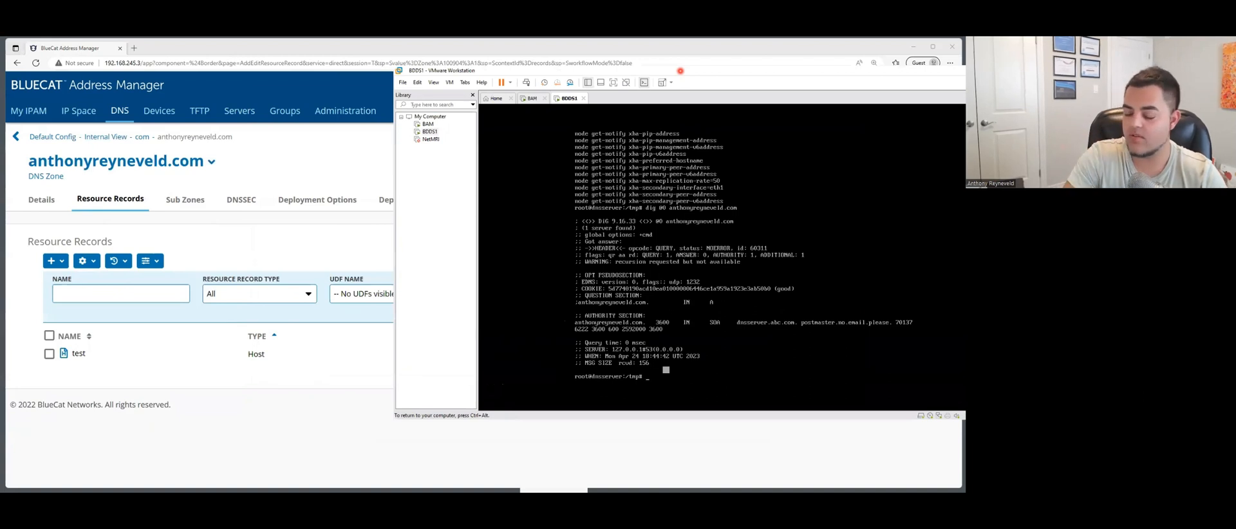
{"action": "key", "text": "Up"}
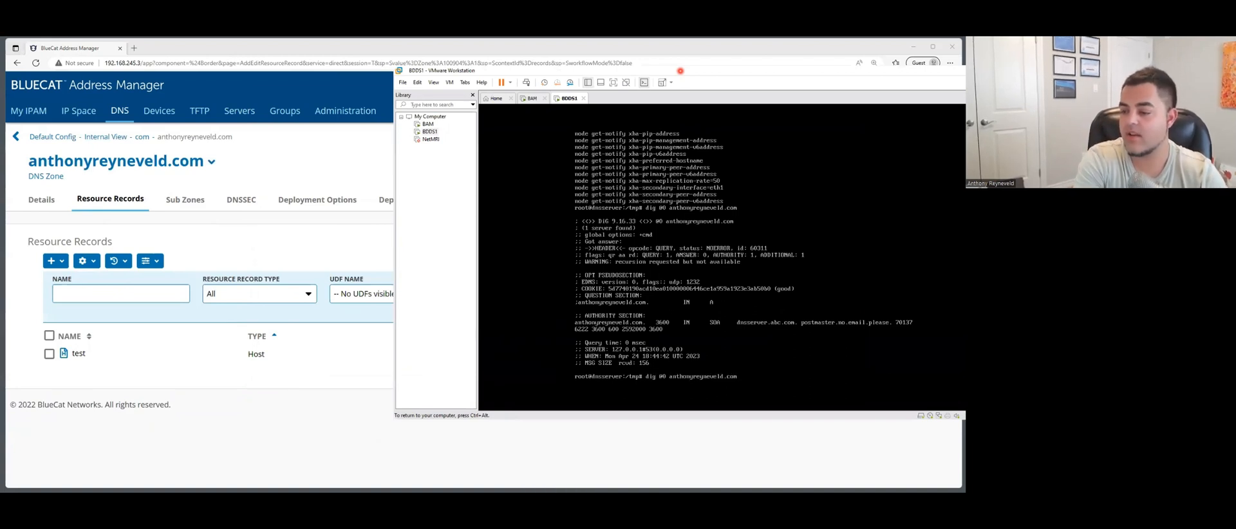
{"action": "key", "text": "BackSpace"}
{"action": "key", "text": "BackSpace"}
{"action": "key", "text": "BackSpace"}
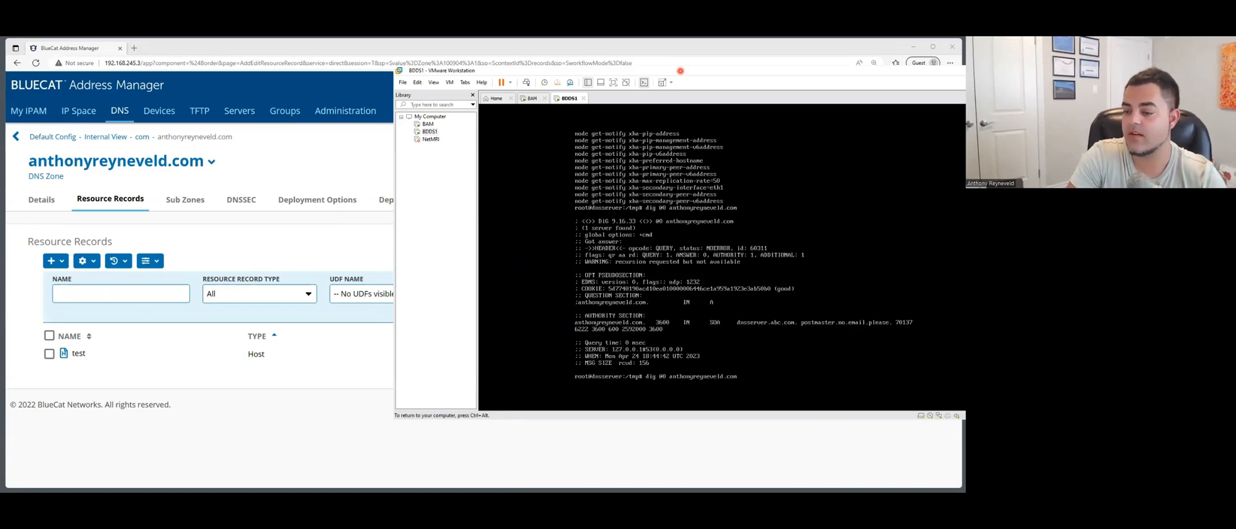
{"action": "type", "text": "test."}
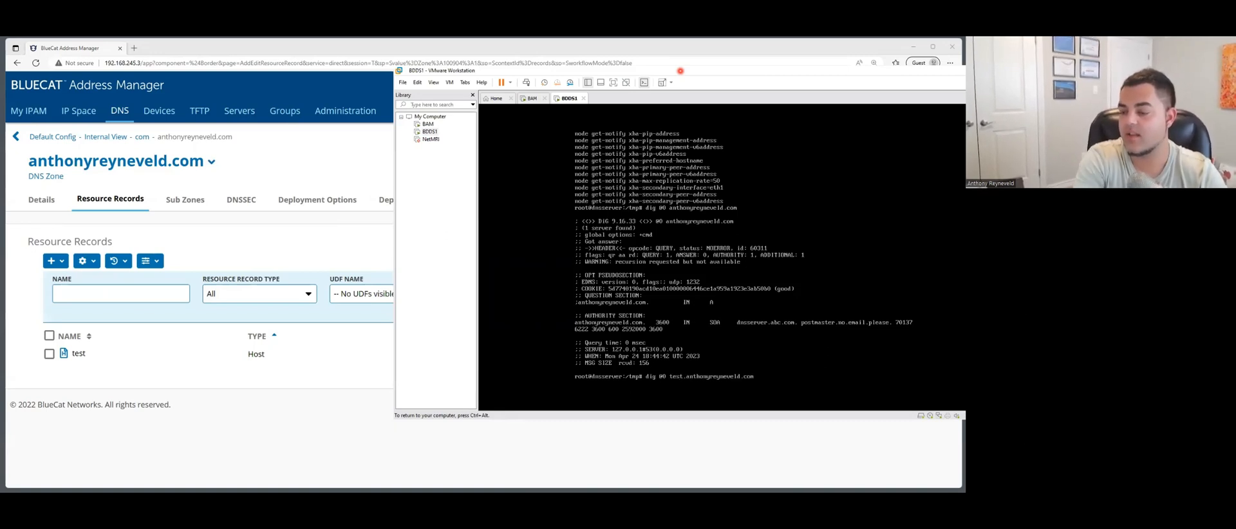
{"action": "key", "text": "Return"}
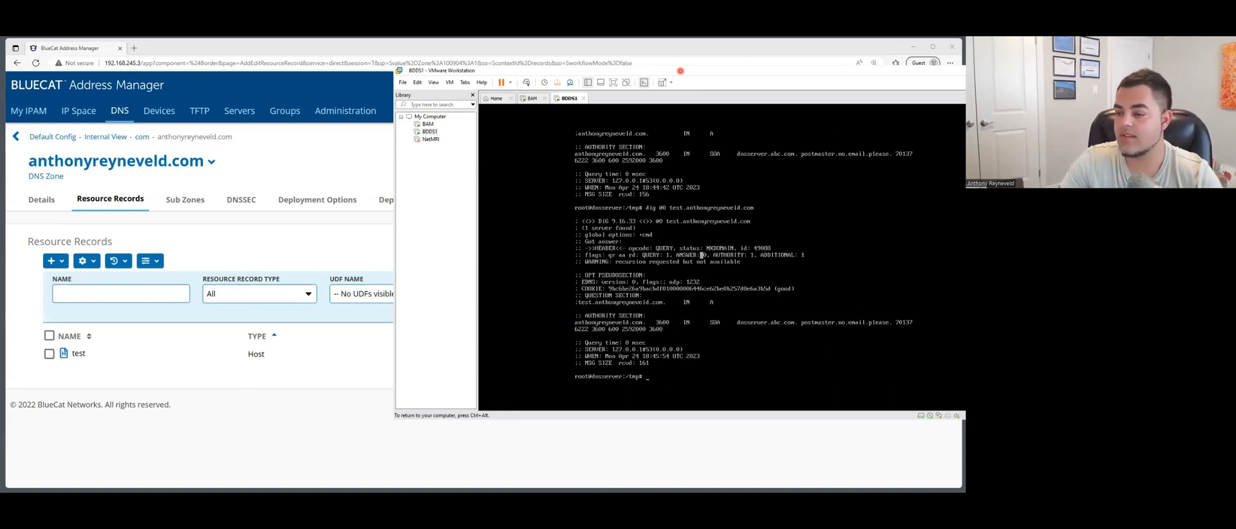
{"action": "left_click_drag", "start_coordinate": [704, 248], "coordinate": [737, 247]}
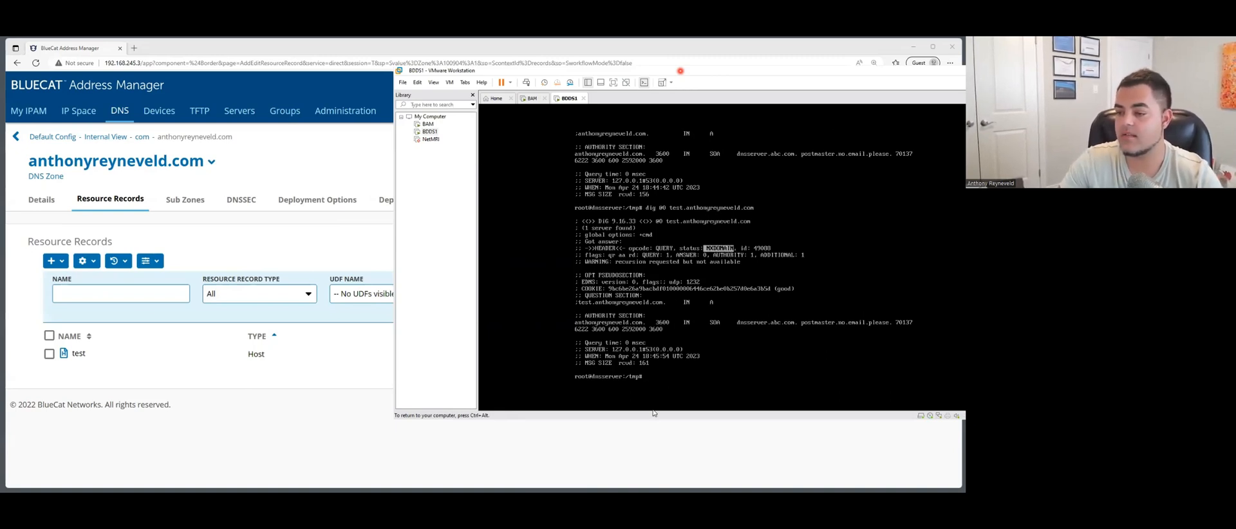
{"action": "left_click", "coordinate": [695, 363]}
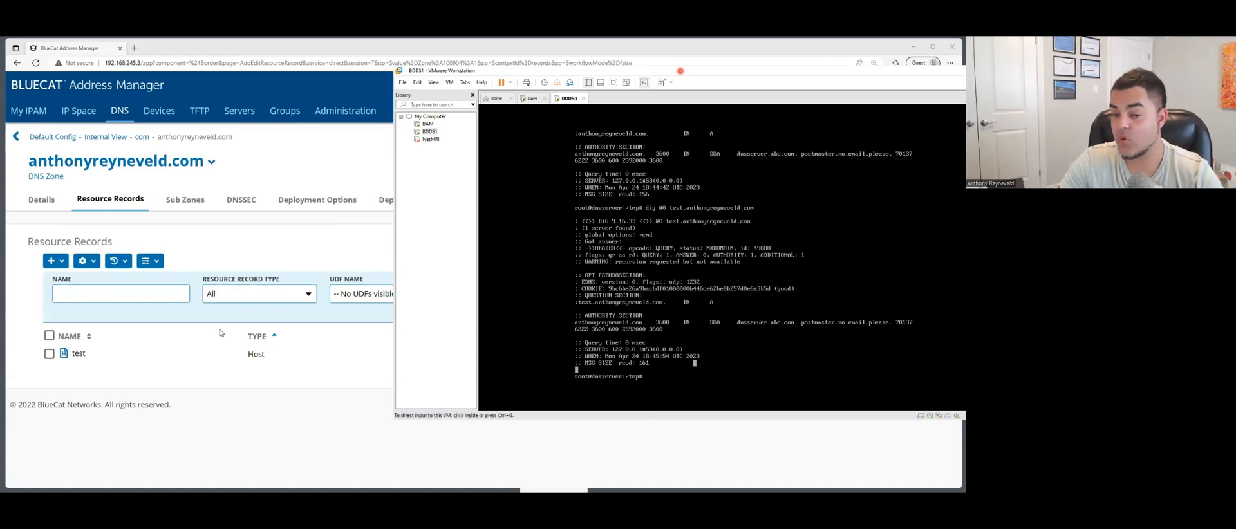
- Switch back to BlueCat Address Manager and deploy only the DNS service to dns server
{"action": "left_click", "coordinate": [227, 240]}
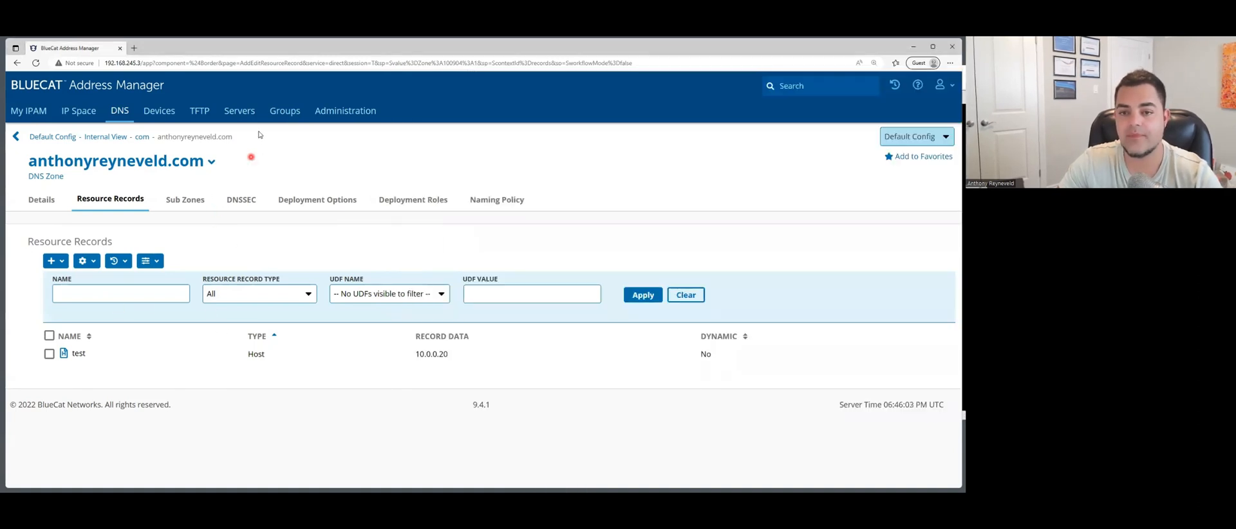
{"action": "left_click", "coordinate": [239, 110]}
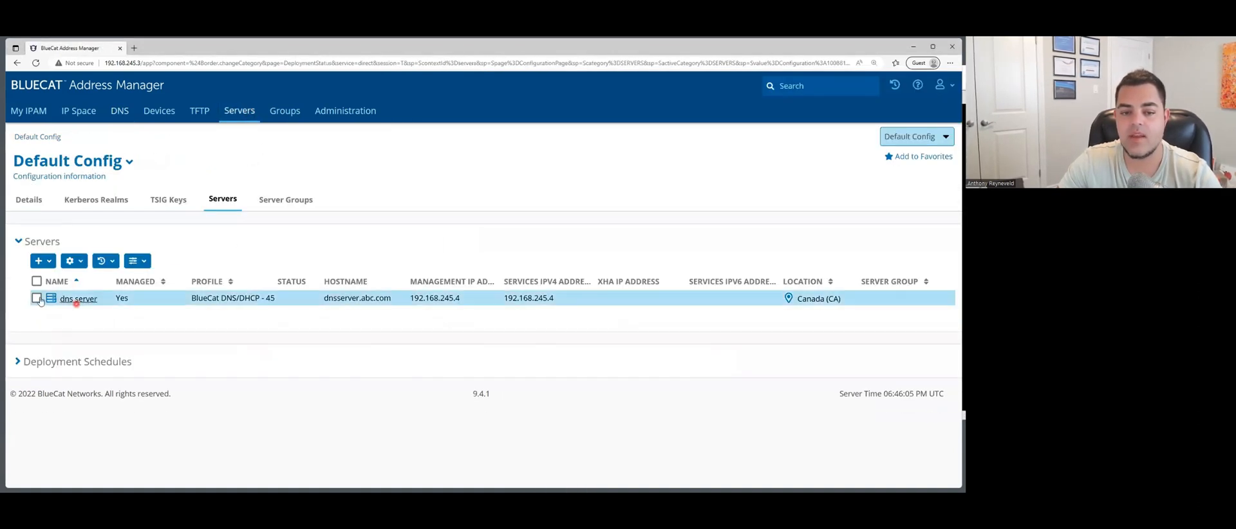
{"action": "left_click", "coordinate": [37, 299]}
{"action": "left_click", "coordinate": [73, 260]}
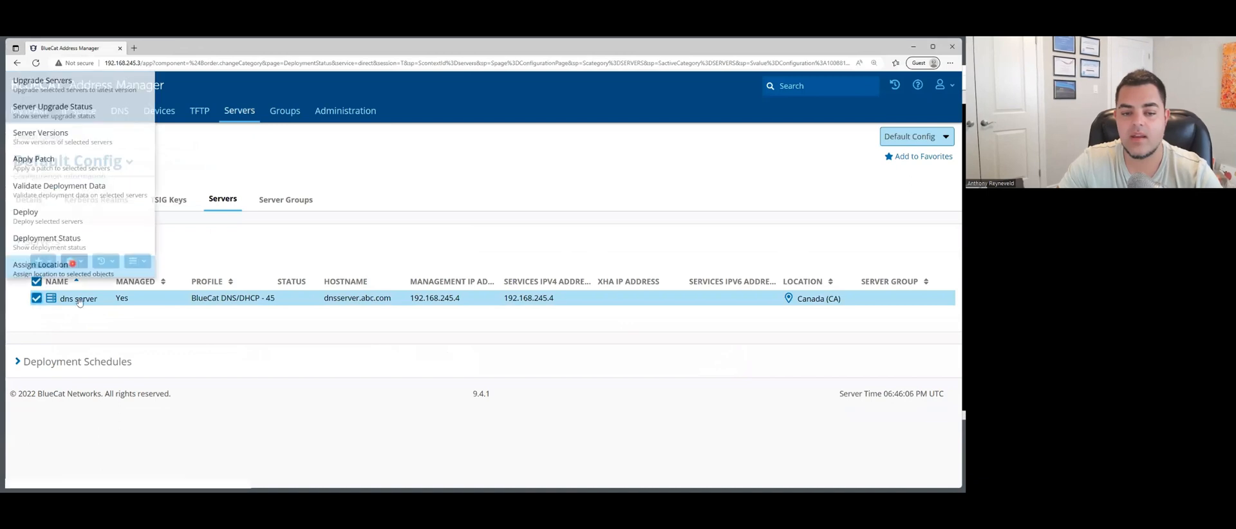
{"action": "left_click", "coordinate": [65, 217]}
{"action": "scroll", "coordinate": [86, 355], "scroll_direction": "down", "scroll_amount": 2}
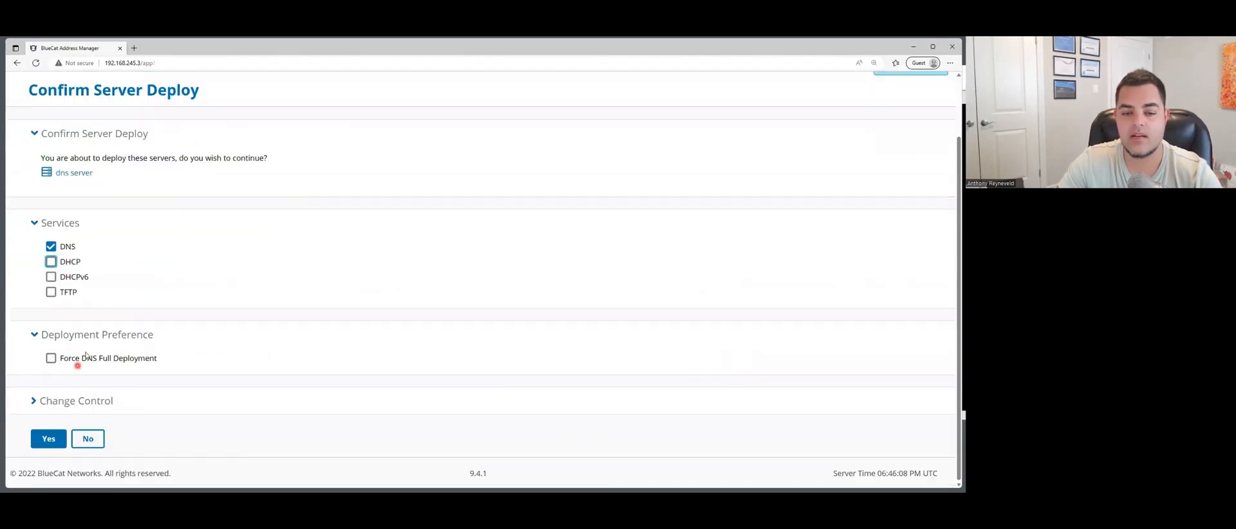
{"action": "left_click", "coordinate": [48, 438]}
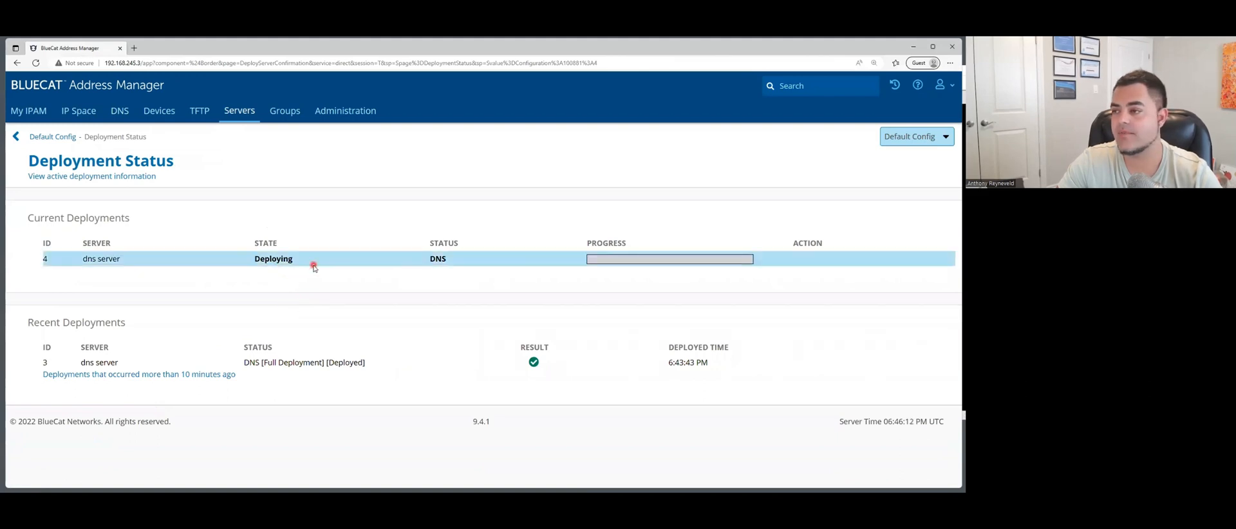
- Switch to the BDDS1 console in VMware Workstation and rerun the dig @0 query for the test host in the zone
{"action": "left_click", "coordinate": [912, 46]}
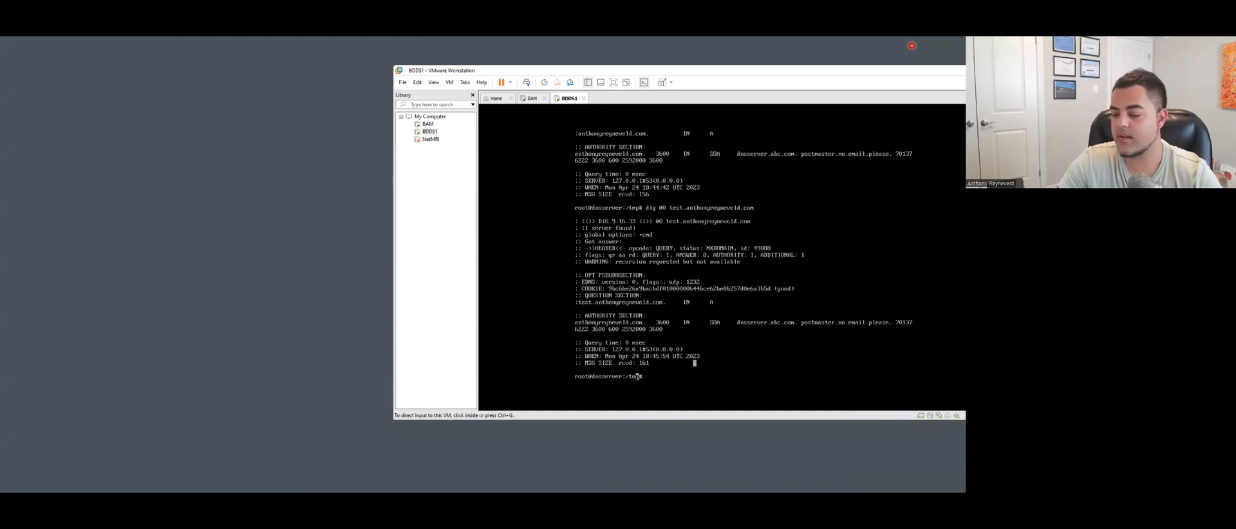
{"action": "key", "text": "alt+Tab"}
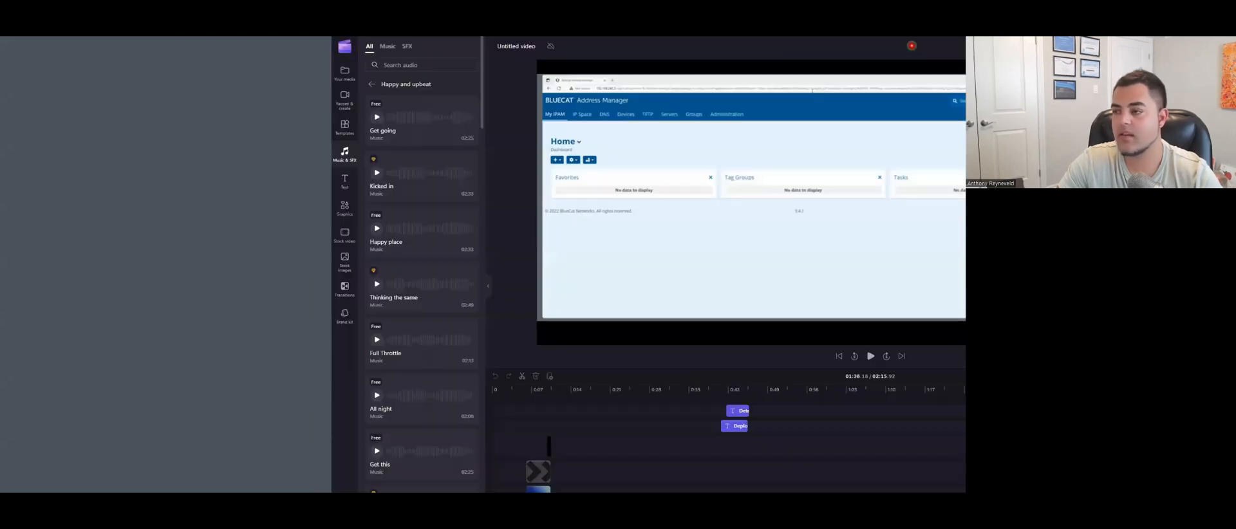
{"action": "key", "text": "alt+Tab"}
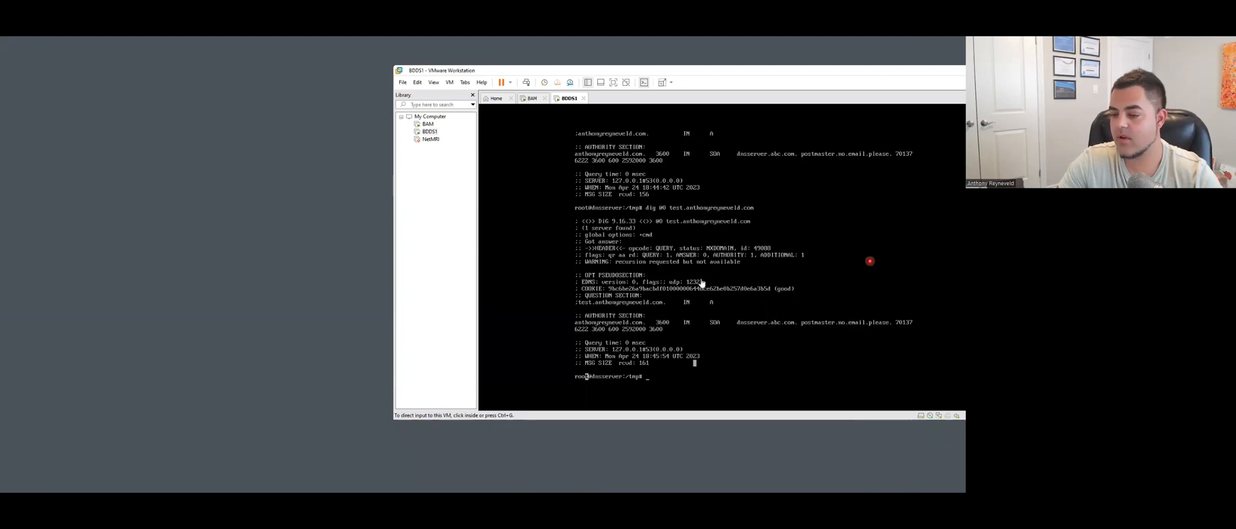
{"action": "left_click", "coordinate": [682, 311]}
{"action": "key", "text": "Up"}
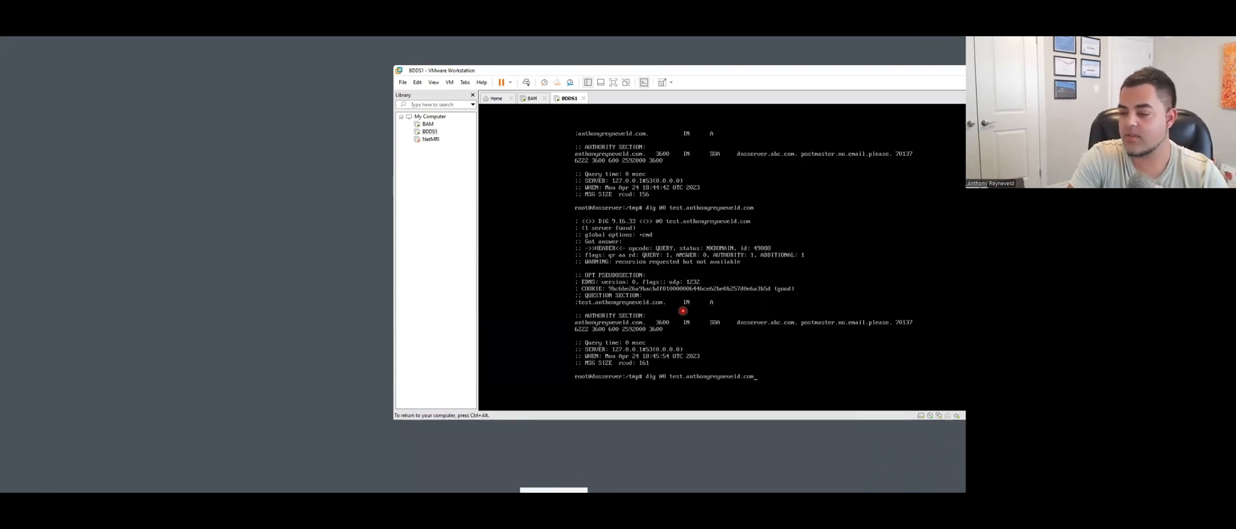
{"action": "key", "text": "Return"}
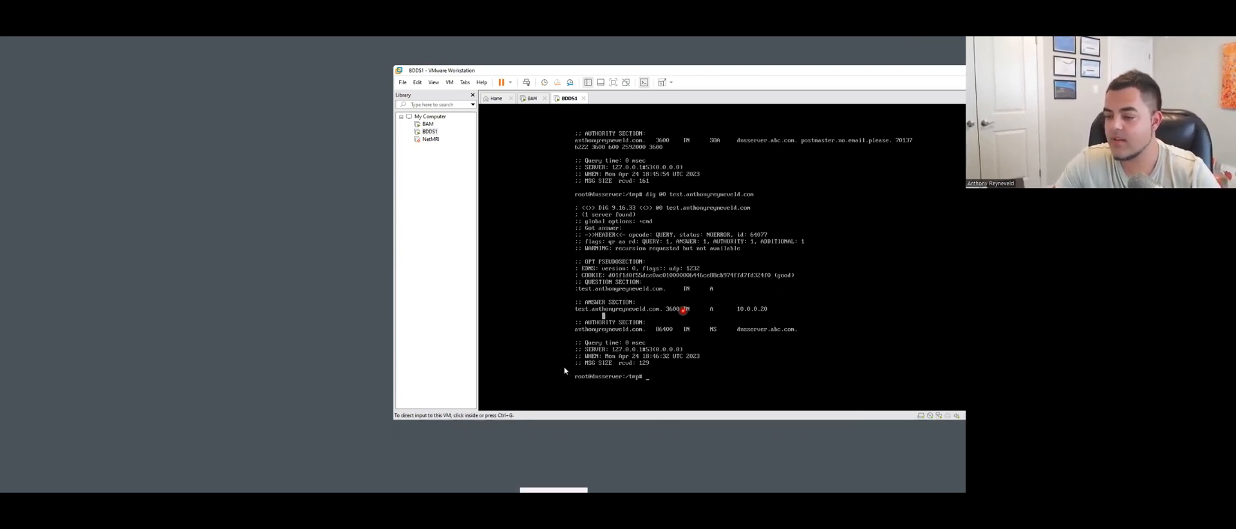
- Examine the answer section of the dig output, highlighting part of the host name and the returned address
{"action": "key", "text": "ctrl+alt"}
{"action": "left_click", "coordinate": [683, 311]}
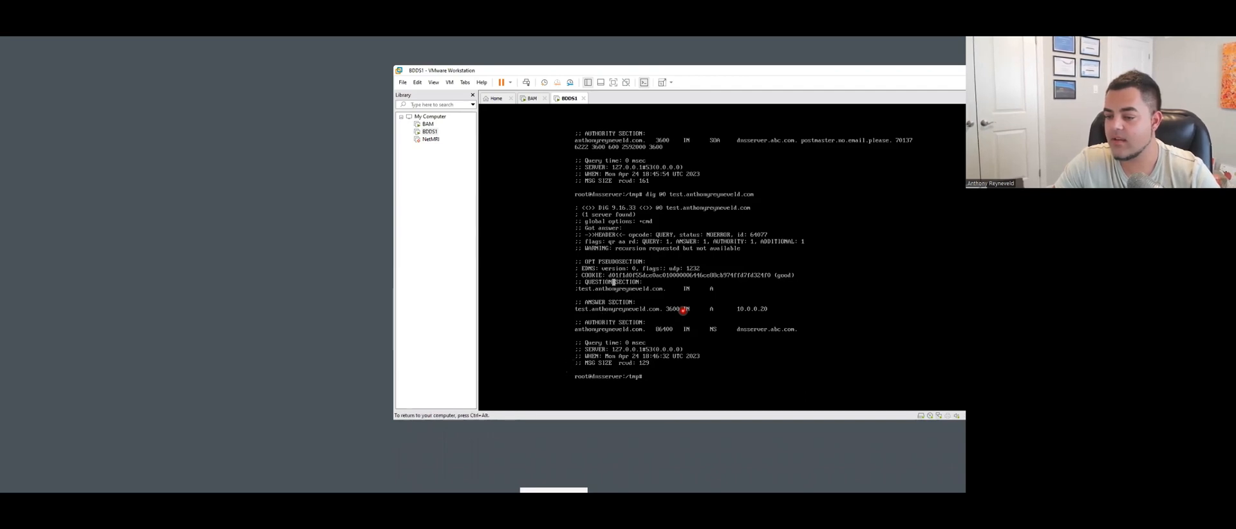
{"action": "left_click_drag", "start_coordinate": [639, 309], "coordinate": [656, 309]}
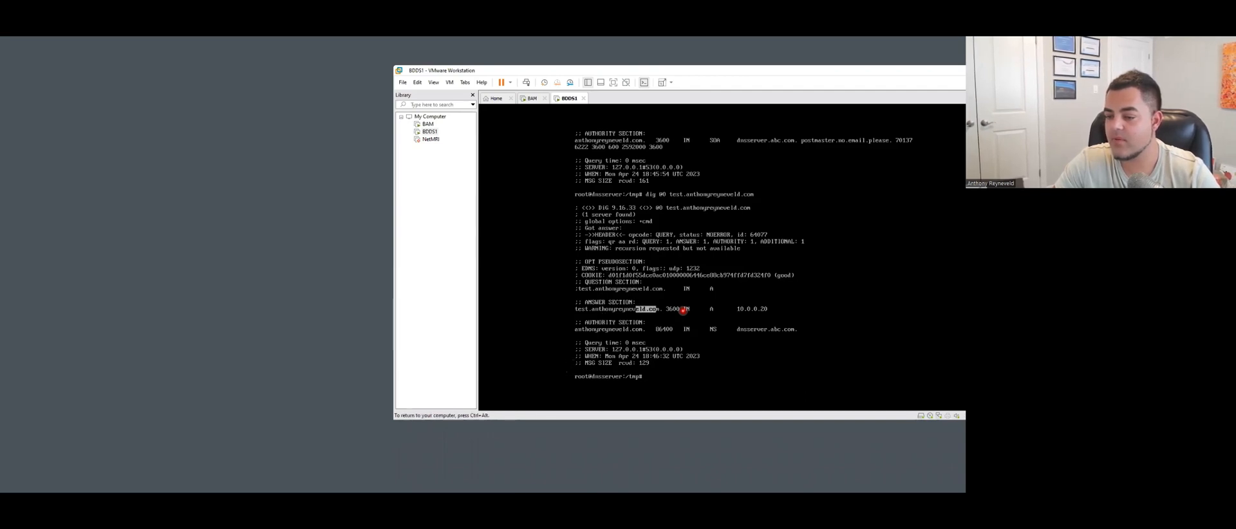
{"action": "key", "text": "ctrl+alt"}
{"action": "left_click", "coordinate": [603, 302]}
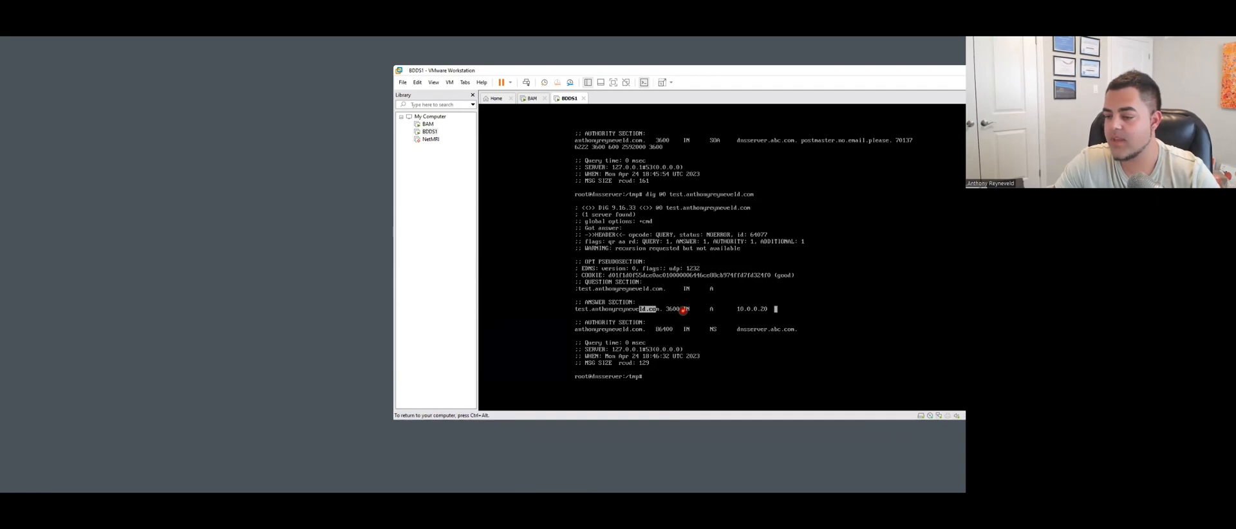
{"action": "left_click_drag", "start_coordinate": [774, 309], "coordinate": [727, 309]}
{"action": "key", "text": "ctrl+alt"}
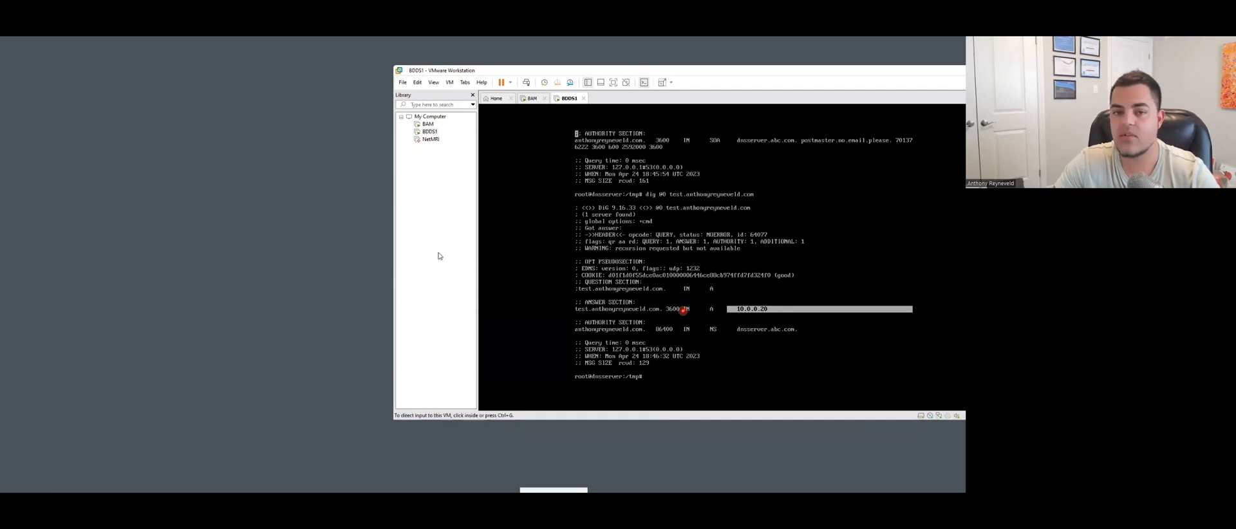